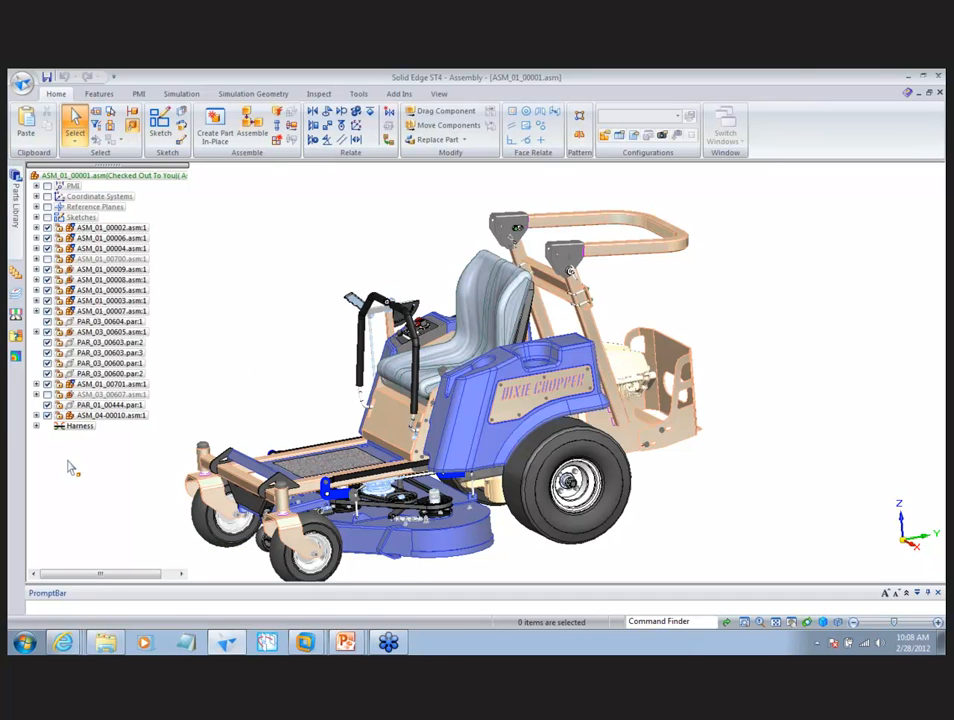
- Launch the Solid Edge Insight Update Searchscope utility, review the listed library locations, and close it
left_click(24, 642)
left_click(46, 583)
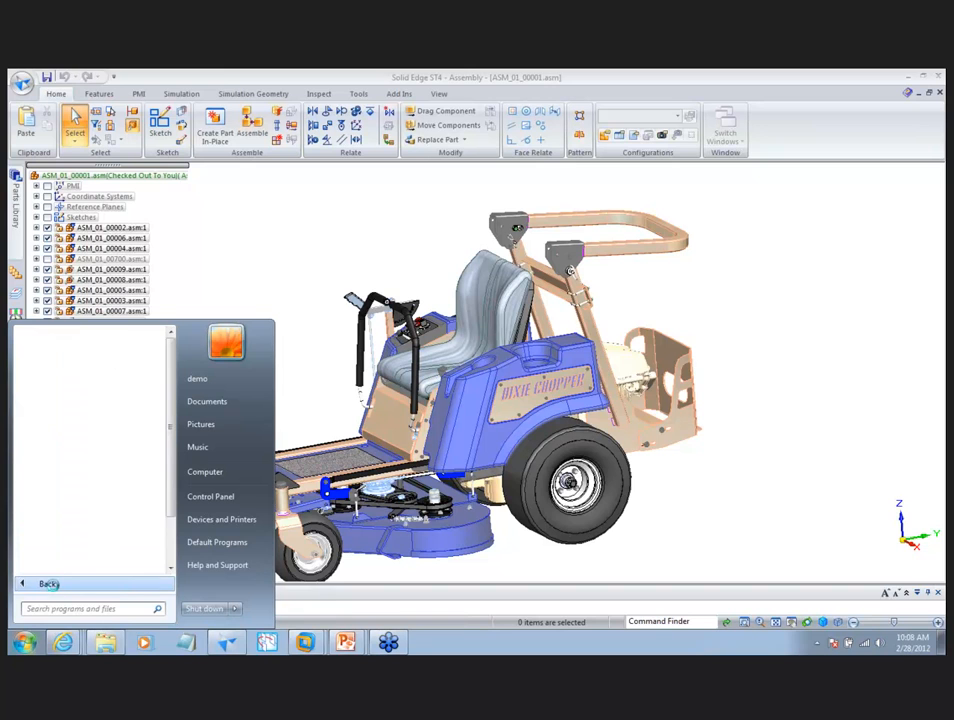
scroll(166, 537, "down", 1)
scroll(166, 537, "down", 1)
left_click(55, 543)
left_click(53, 552)
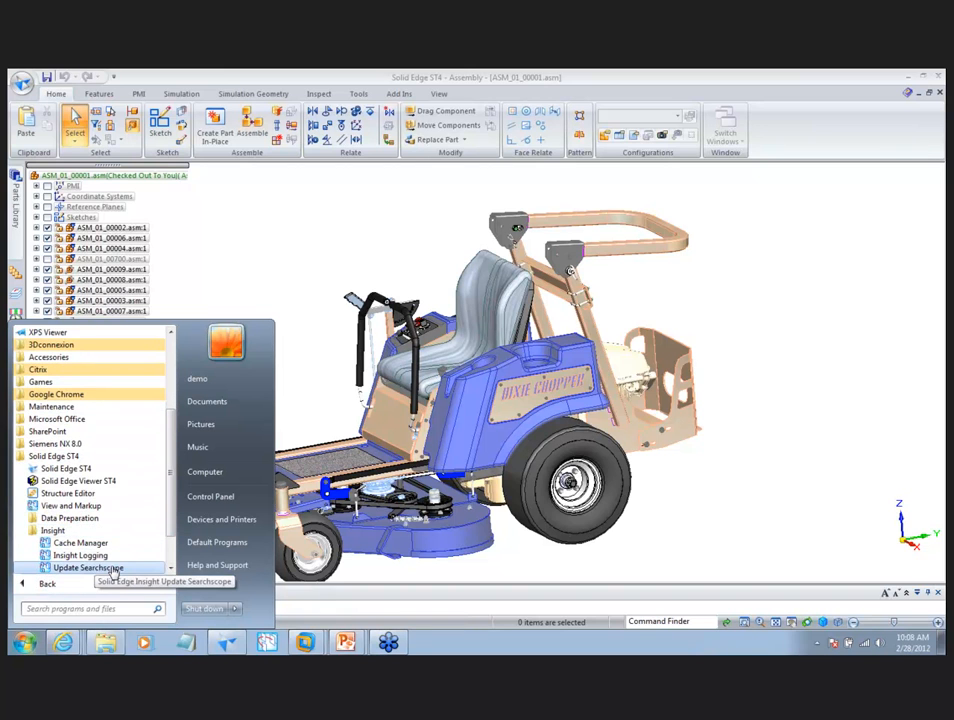
left_click(88, 568)
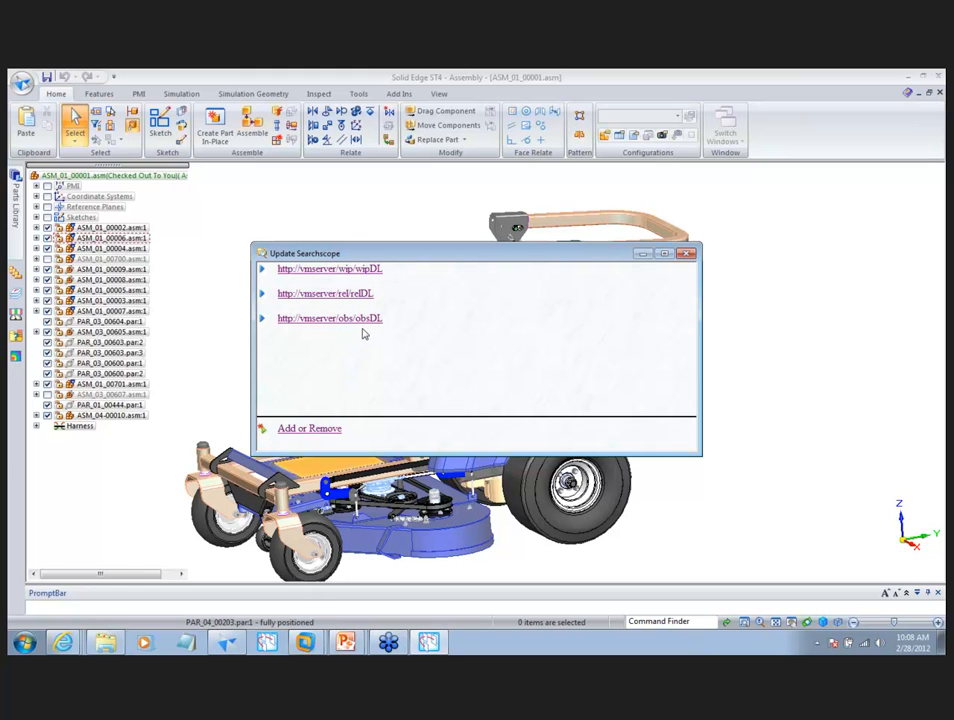
left_click(687, 255)
- Open Solid Edge Options and examine the managed library paths under File Locations
left_click(23, 82)
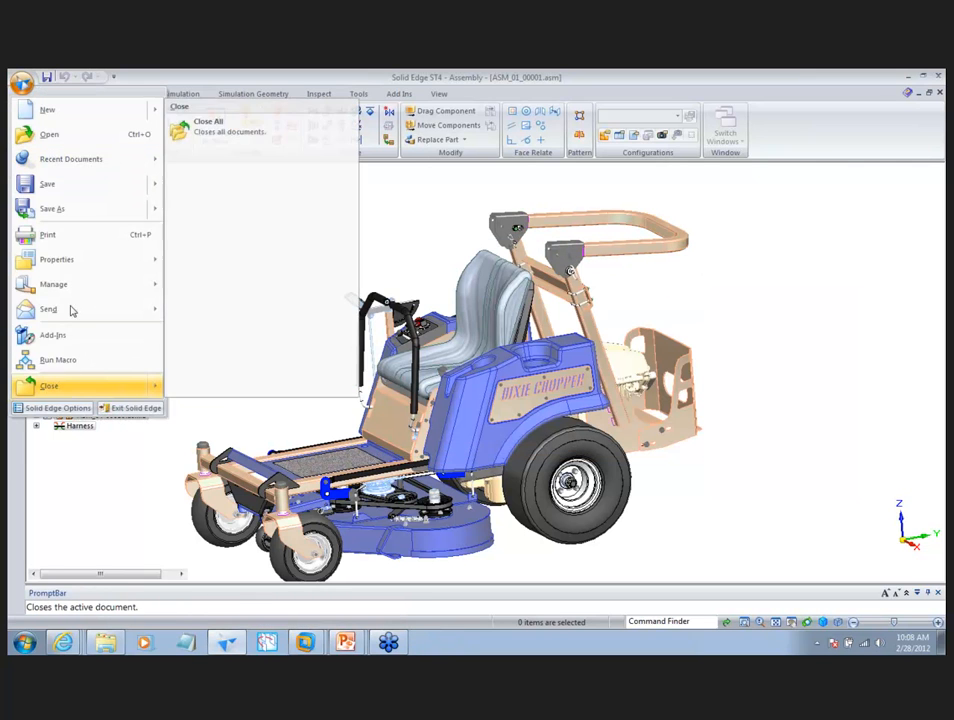
mouse_move(85, 285)
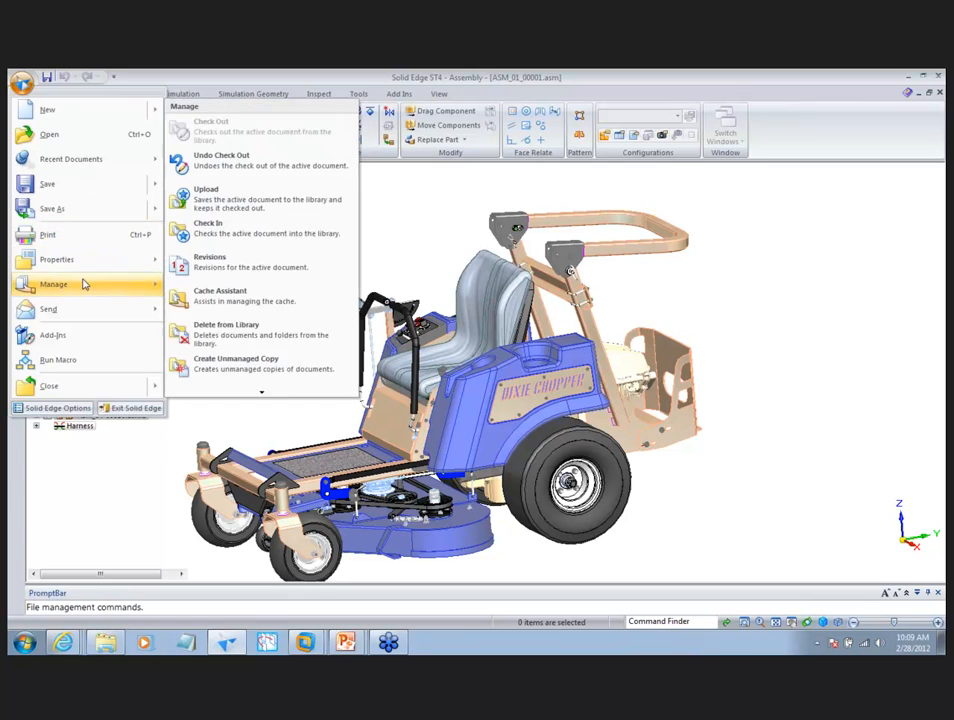
left_click(57, 410)
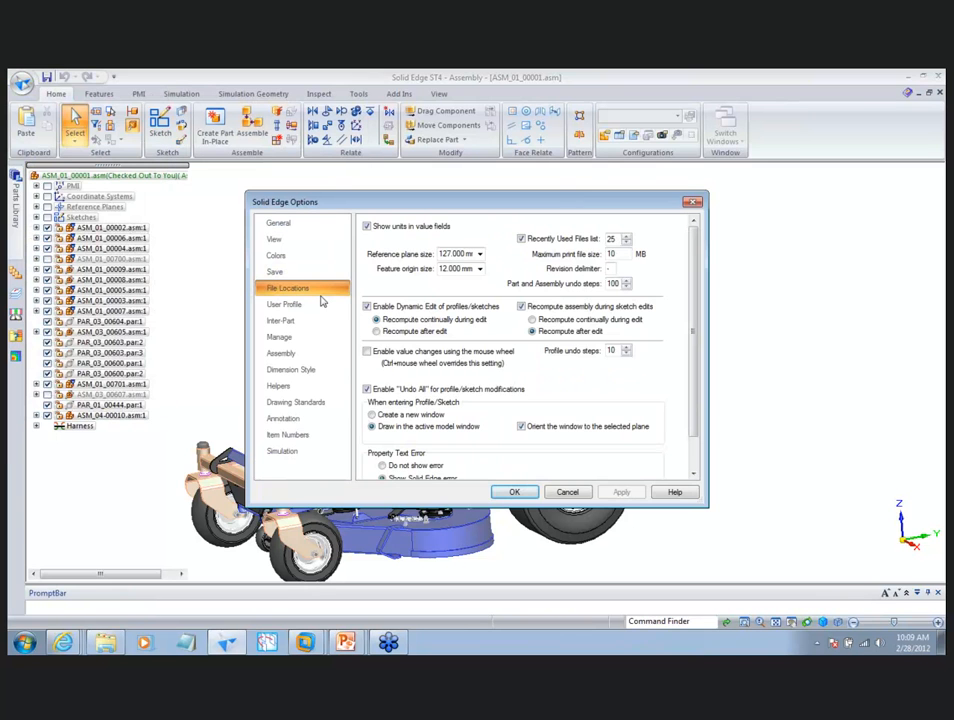
left_click(320, 293)
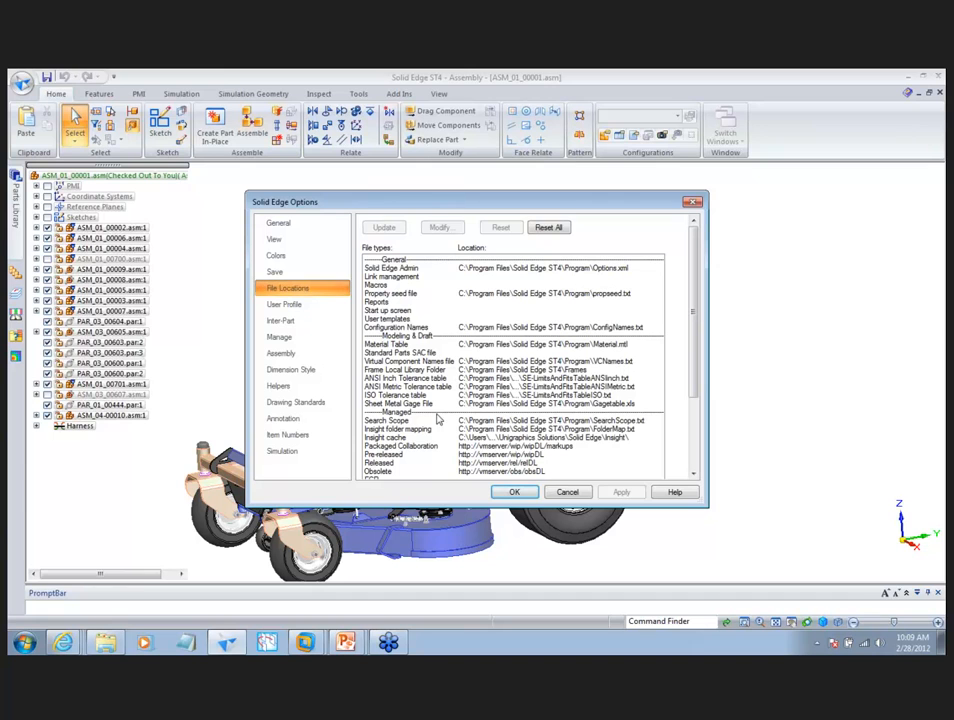
left_click_drag(692, 312, 699, 376)
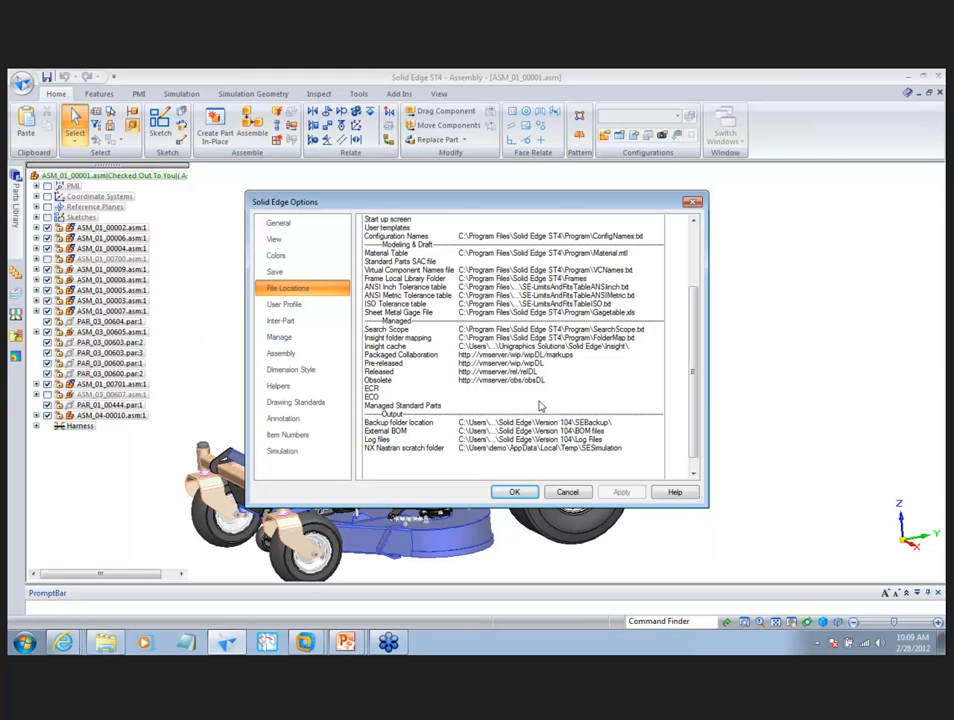
- Review the Manage options for life cycle, document control and engineering change, and close the options without changes
left_click(281, 340)
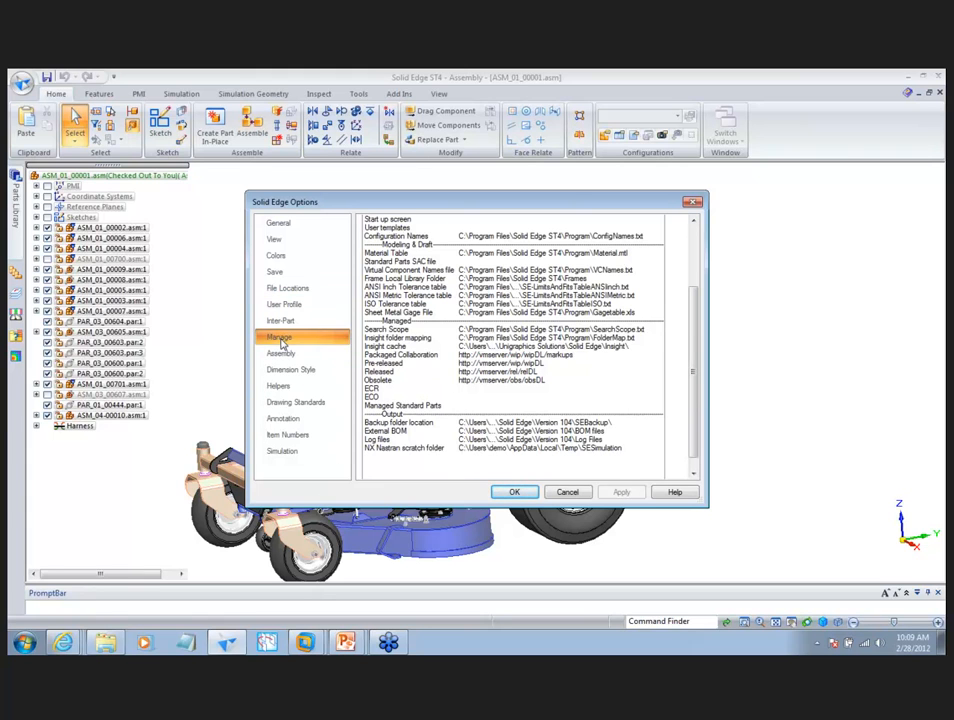
scroll(692, 295, "down", 5)
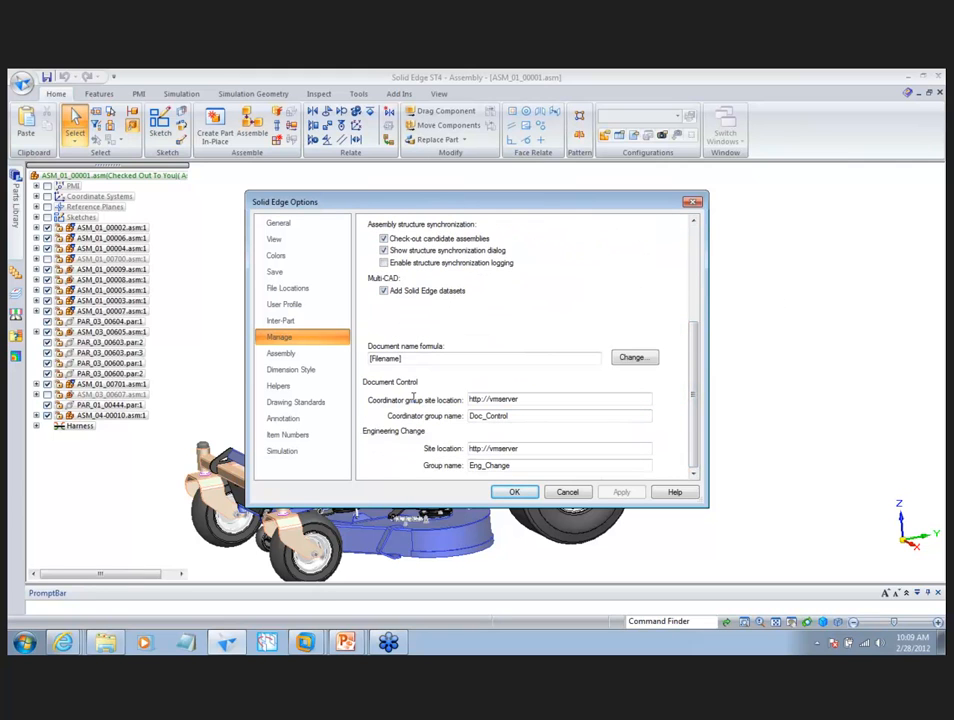
left_click_drag(691, 356, 691, 355)
scroll(691, 358, "up", 5)
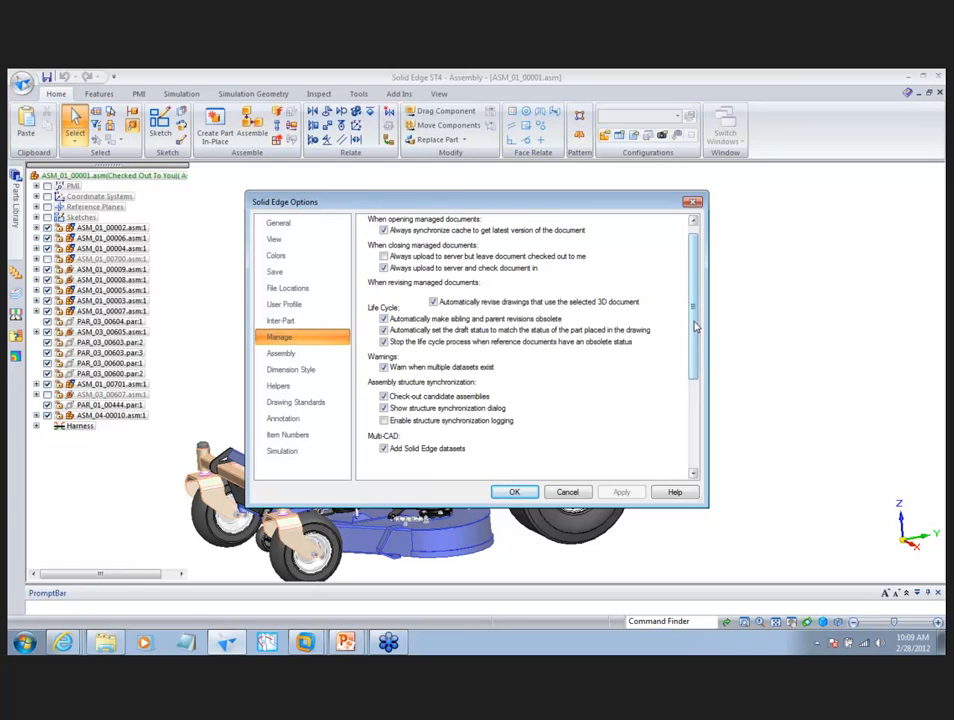
left_click_drag(695, 327, 694, 420)
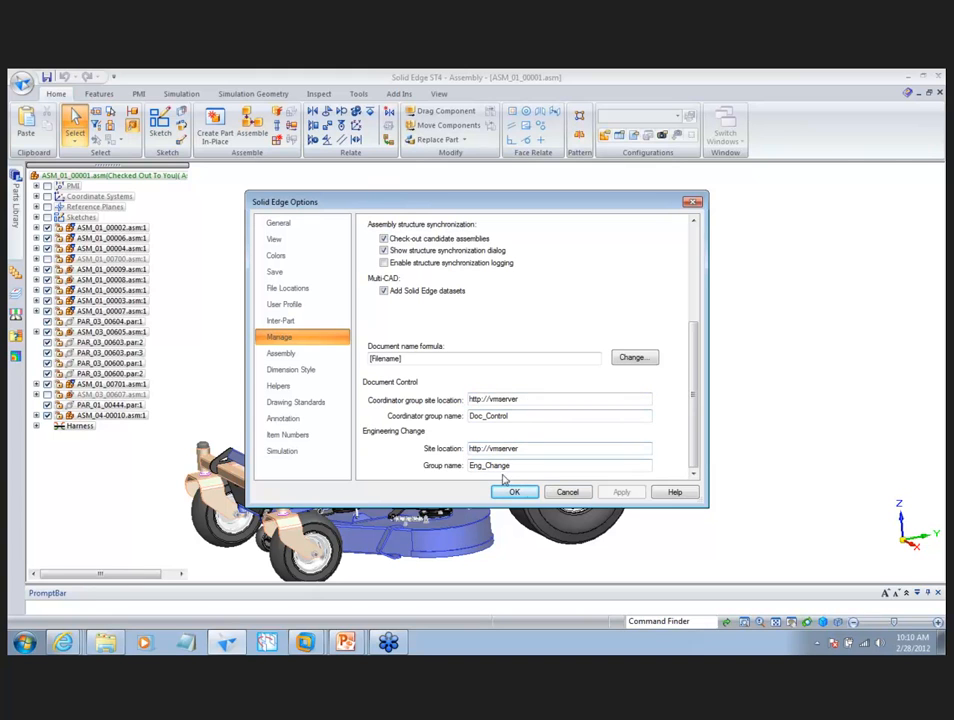
left_click(568, 493)
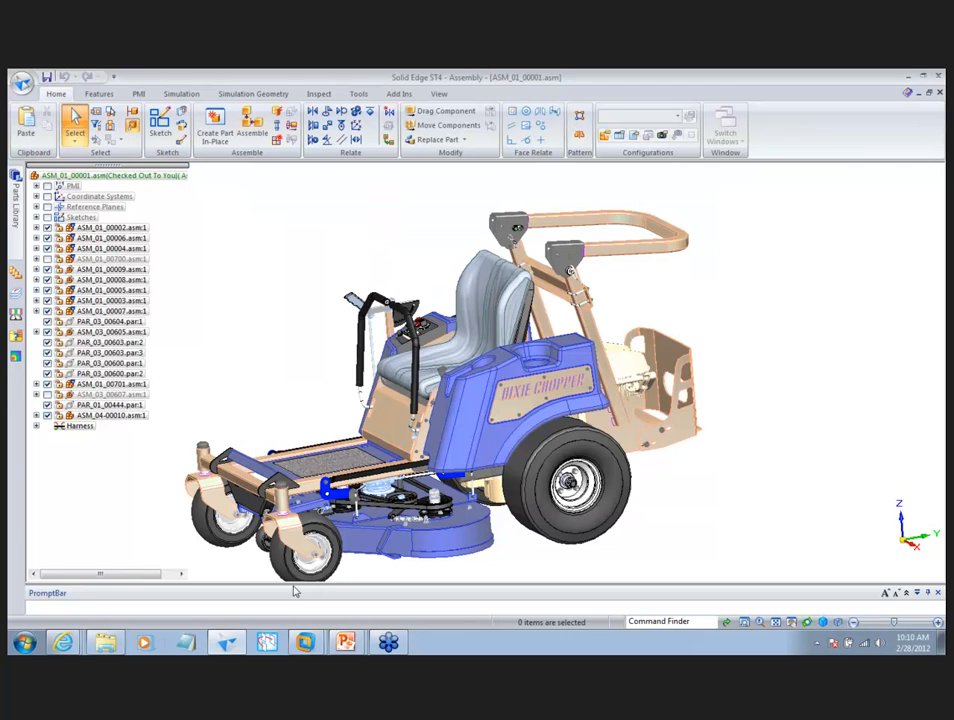
- Examine the IronEagle folder of the Work In Progress library in Windows Explorer, and minimize the window
left_click(117, 647)
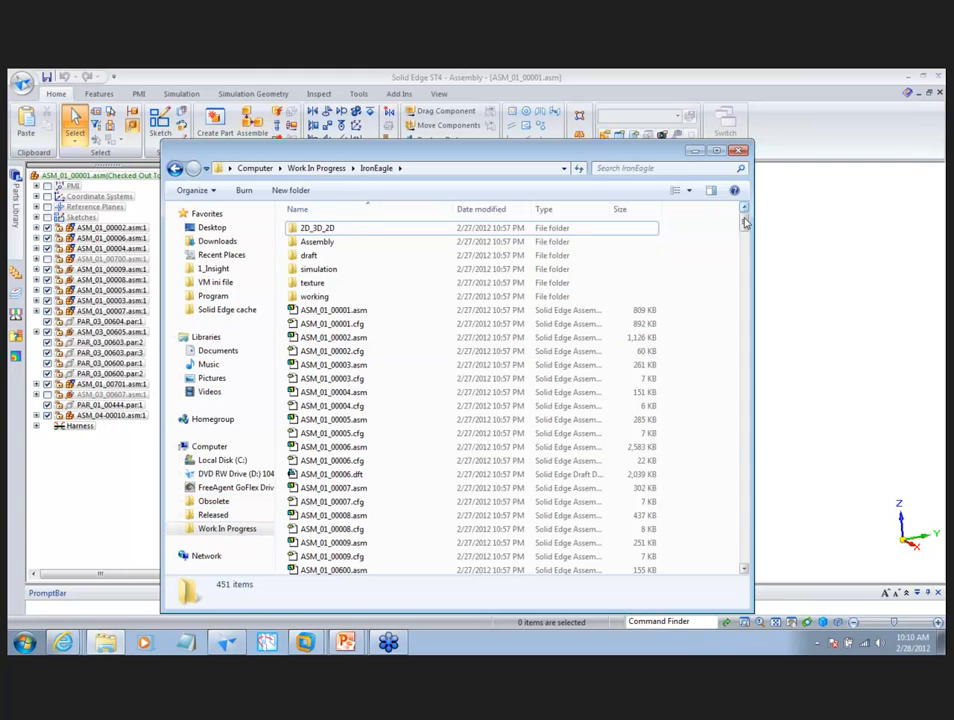
left_click_drag(745, 222, 350, 296)
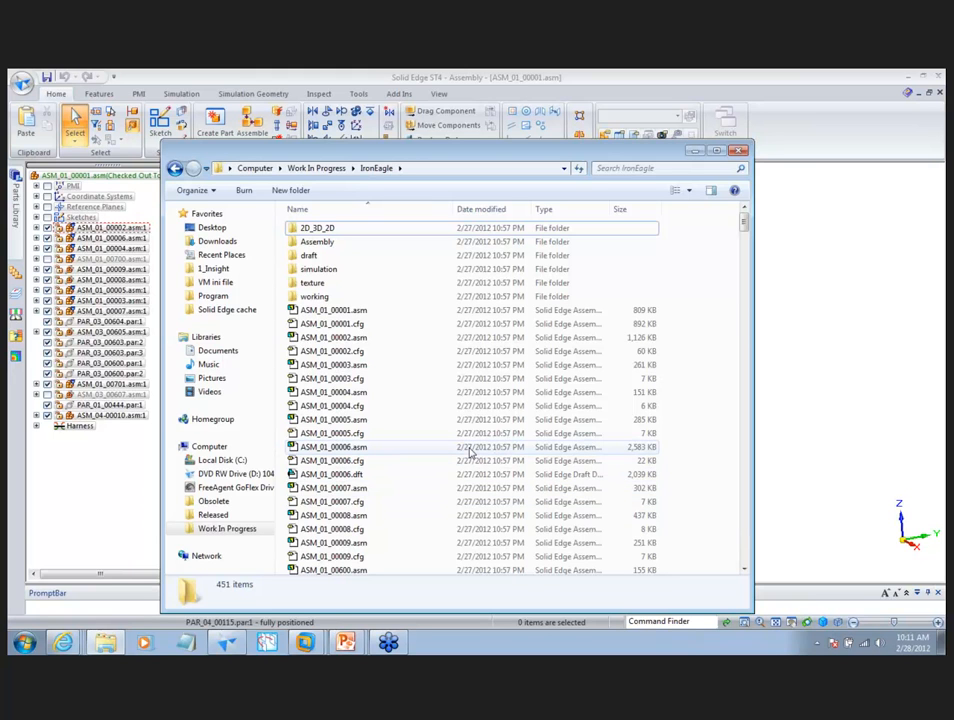
left_click(696, 151)
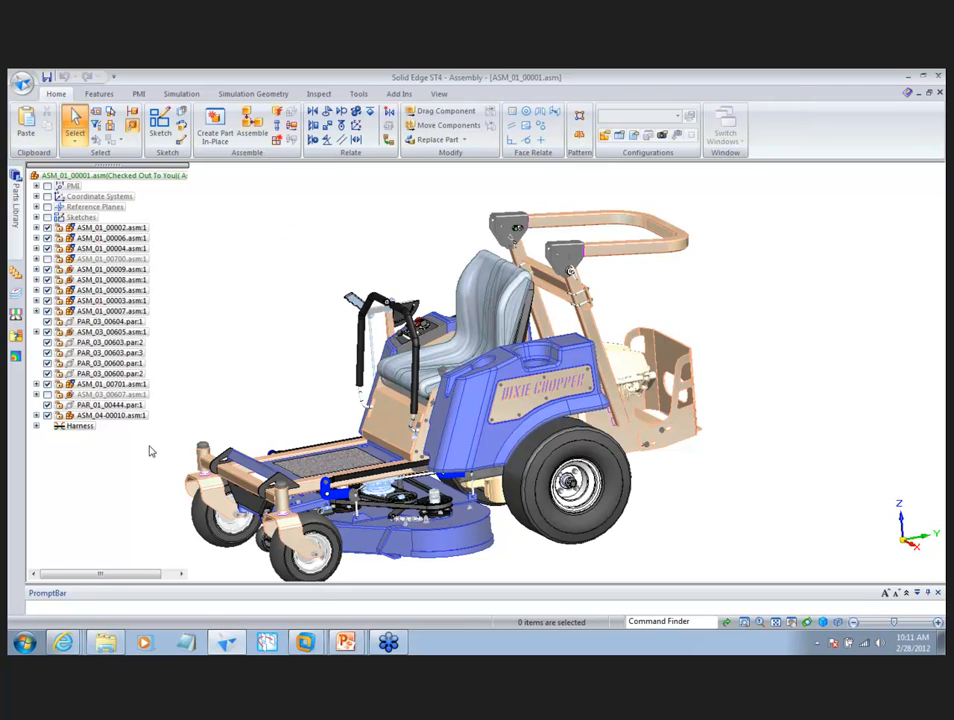
- In View and Markup, list the SE_Files folders and documents for adding to the IronEgle library folder, and cancel the upload
left_click(266, 643)
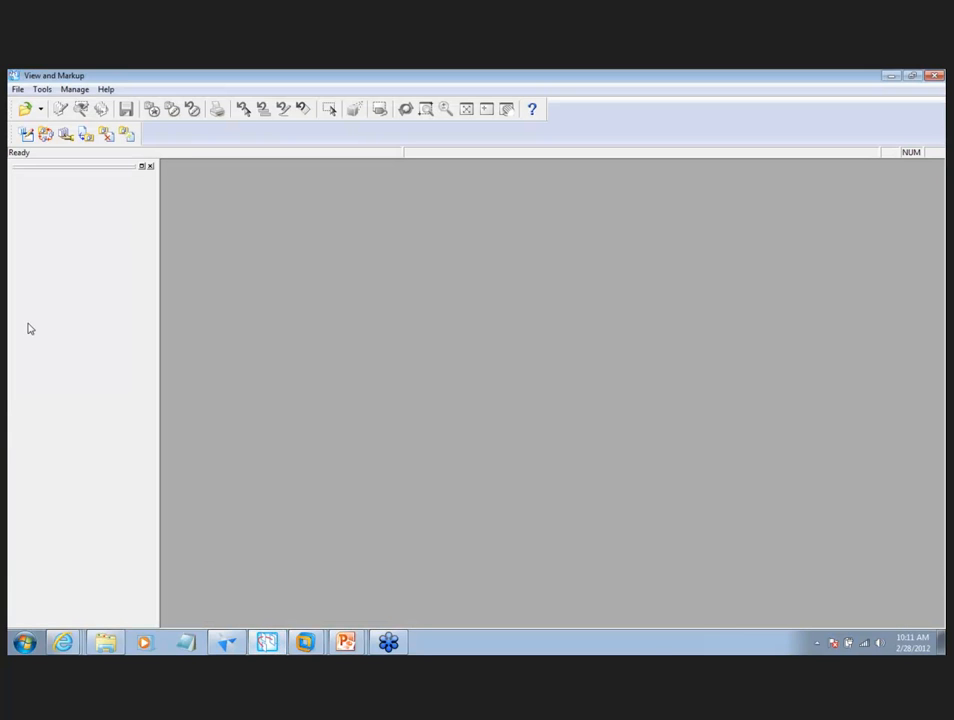
left_click(88, 138)
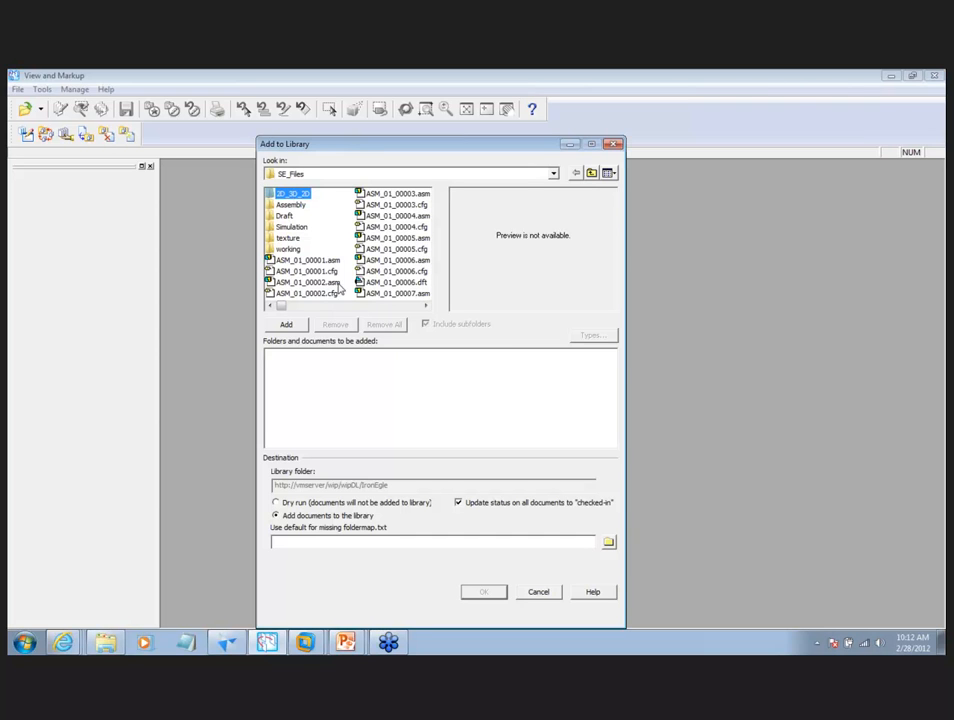
left_click(372, 294, "shift")
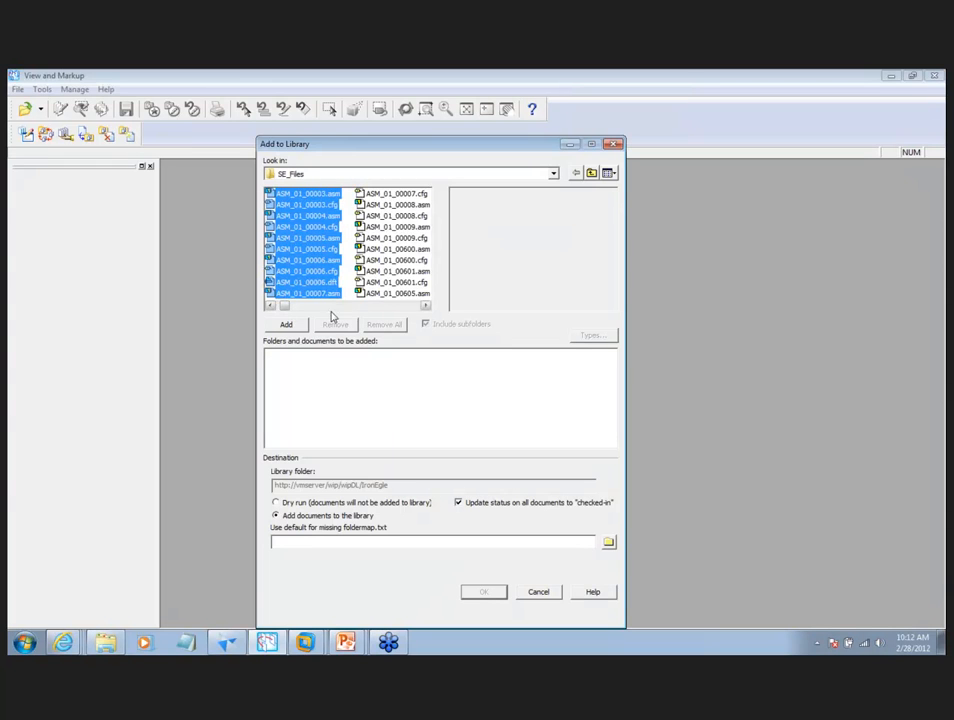
left_click(270, 306)
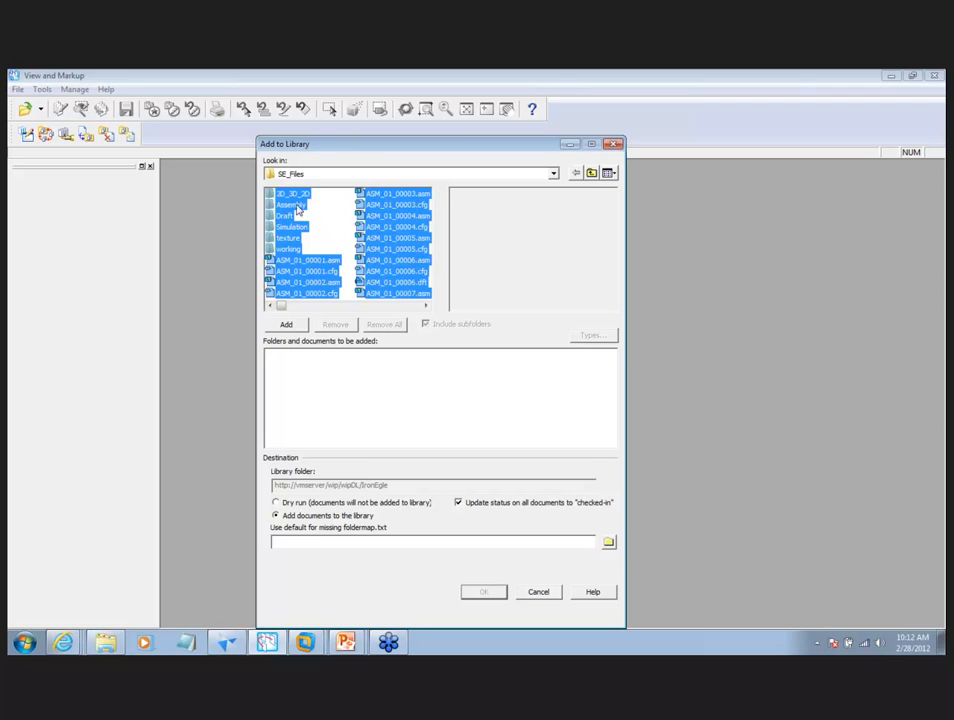
left_click(286, 324)
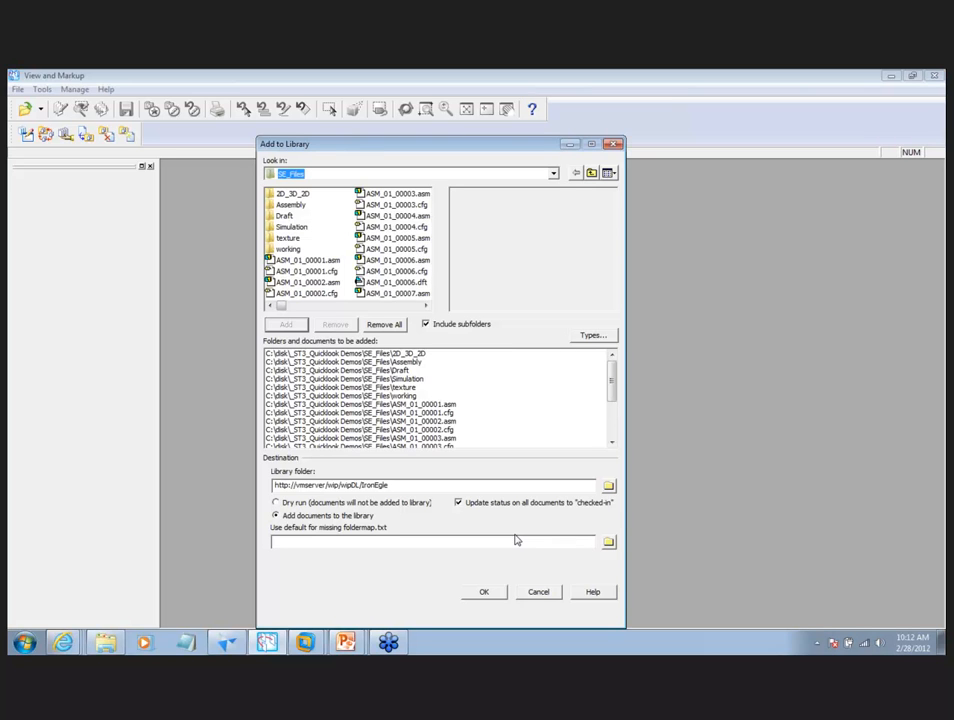
left_click(539, 592)
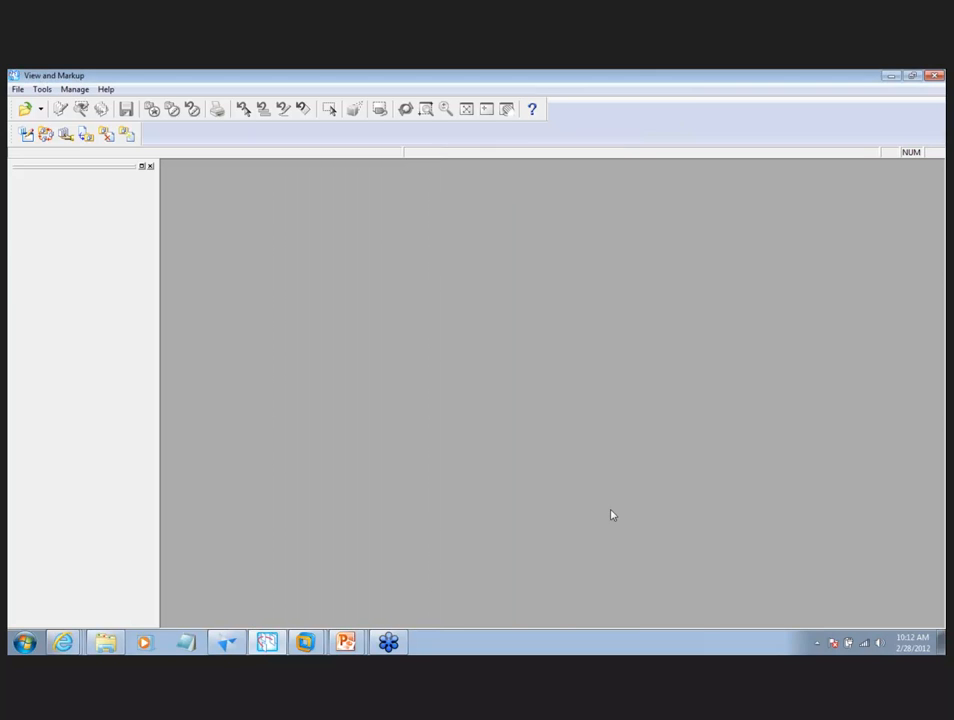
- Switch back to Solid Edge and create a new part document
key("alt+Tab")
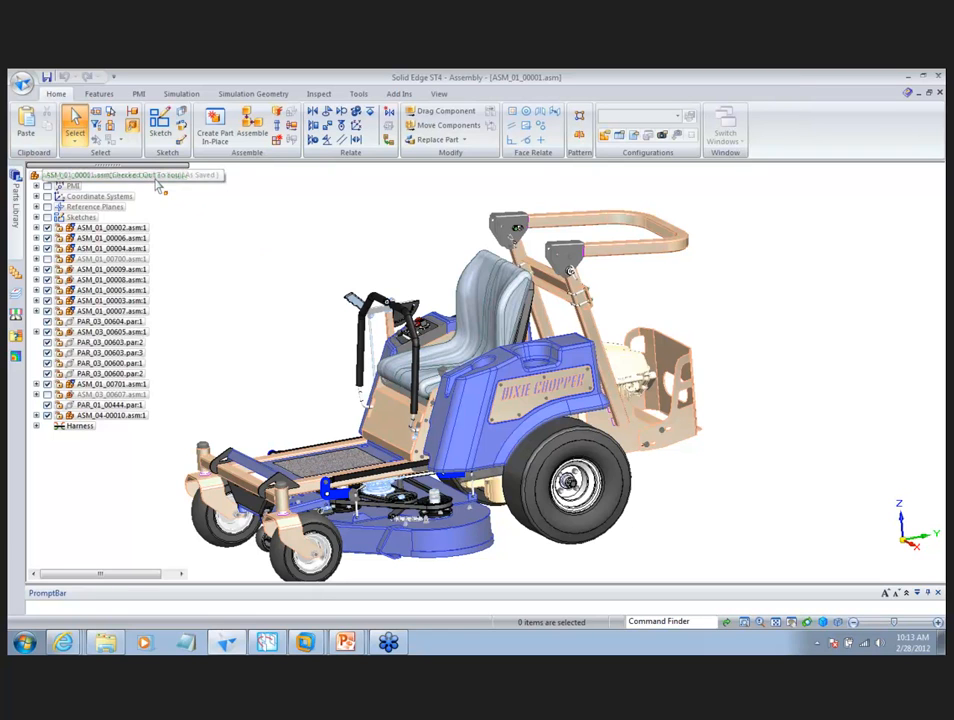
mouse_move(156, 183)
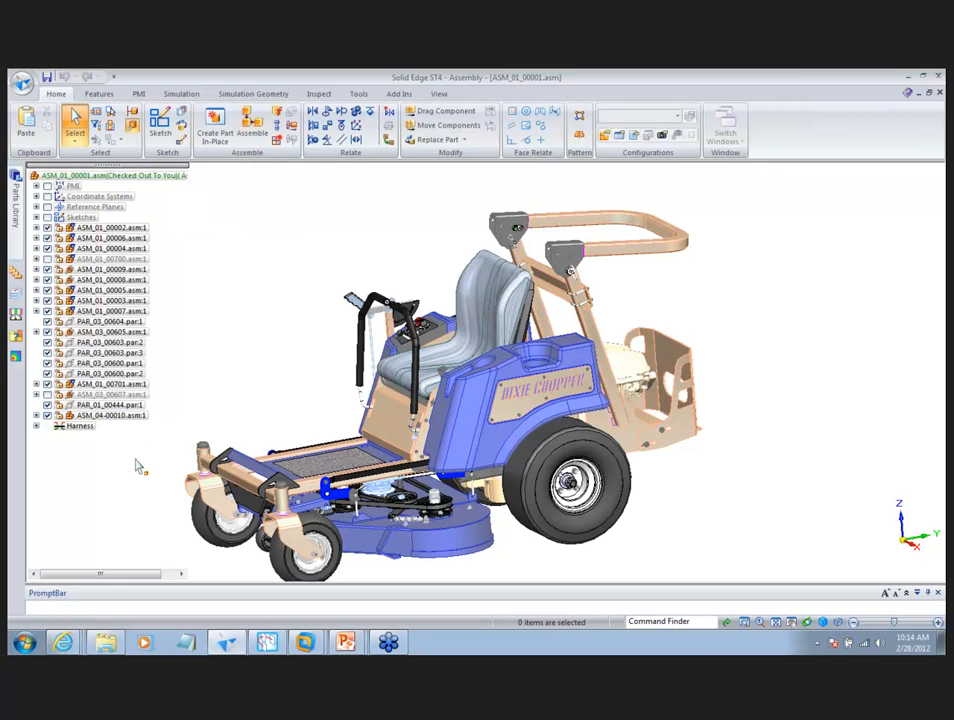
mouse_move(109, 177)
left_click(22, 83)
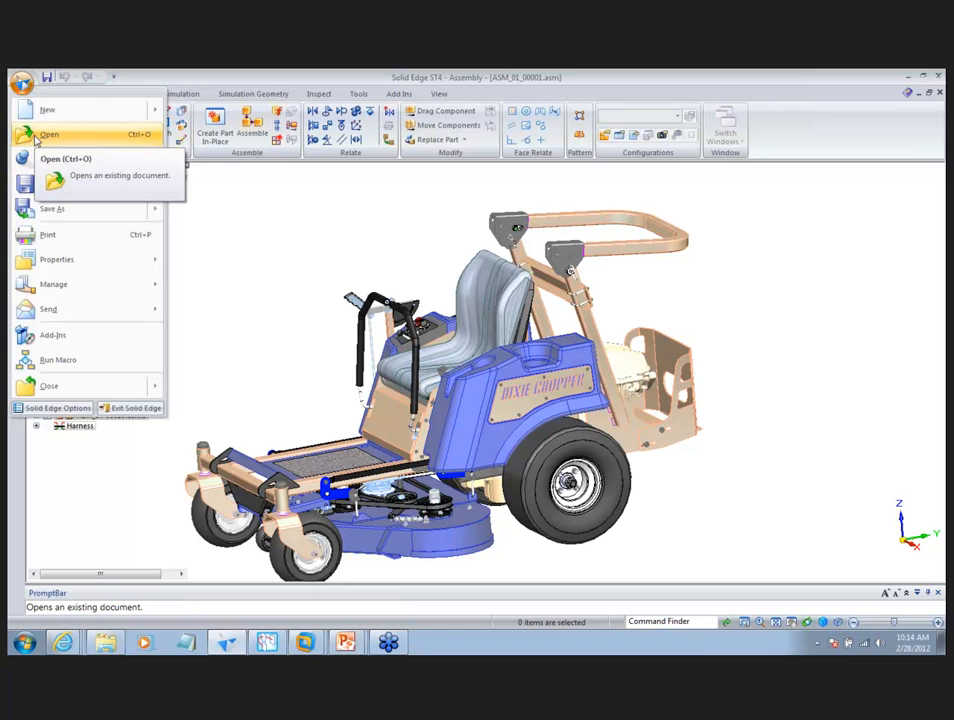
mouse_move(51, 109)
left_click(209, 136)
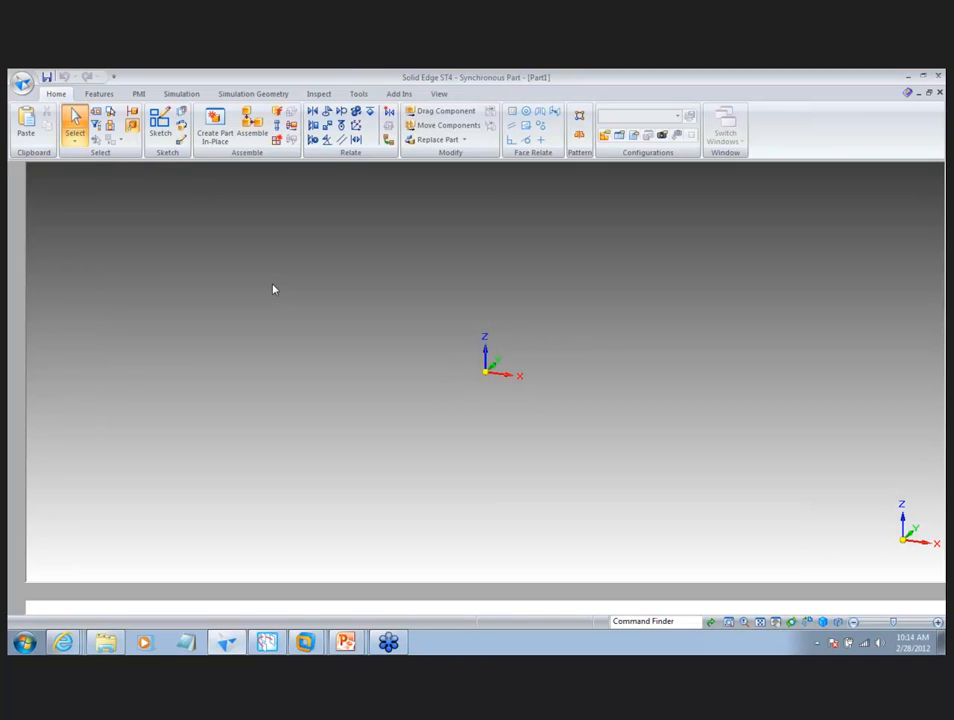
- Sketch a rectangle by center at the origin on the front XZ plane
left_click(151, 125)
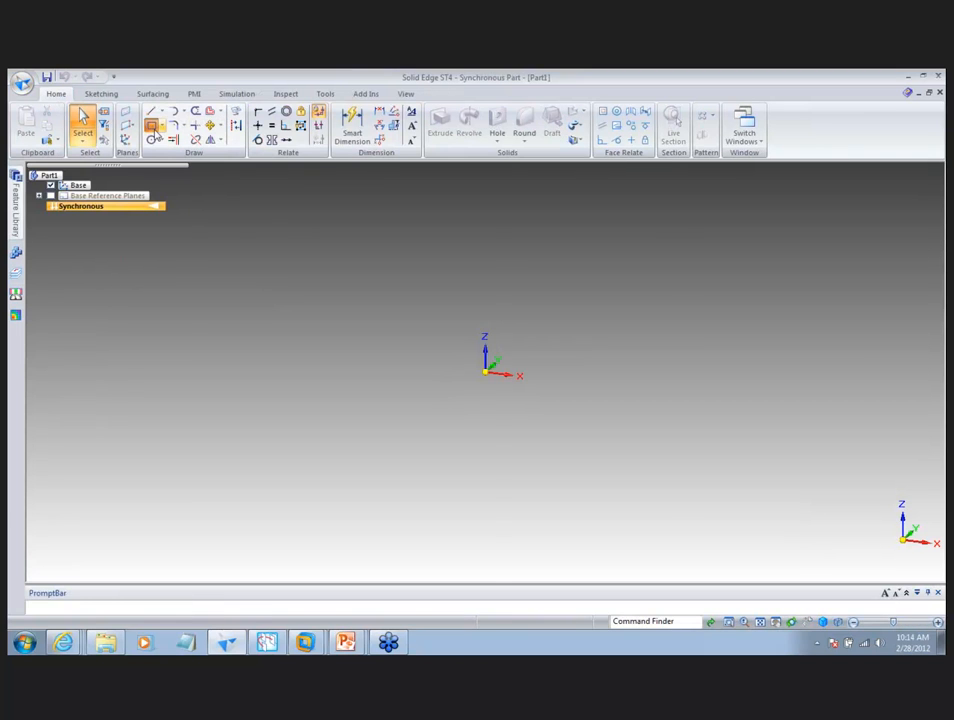
left_click(493, 373)
left_click(360, 282)
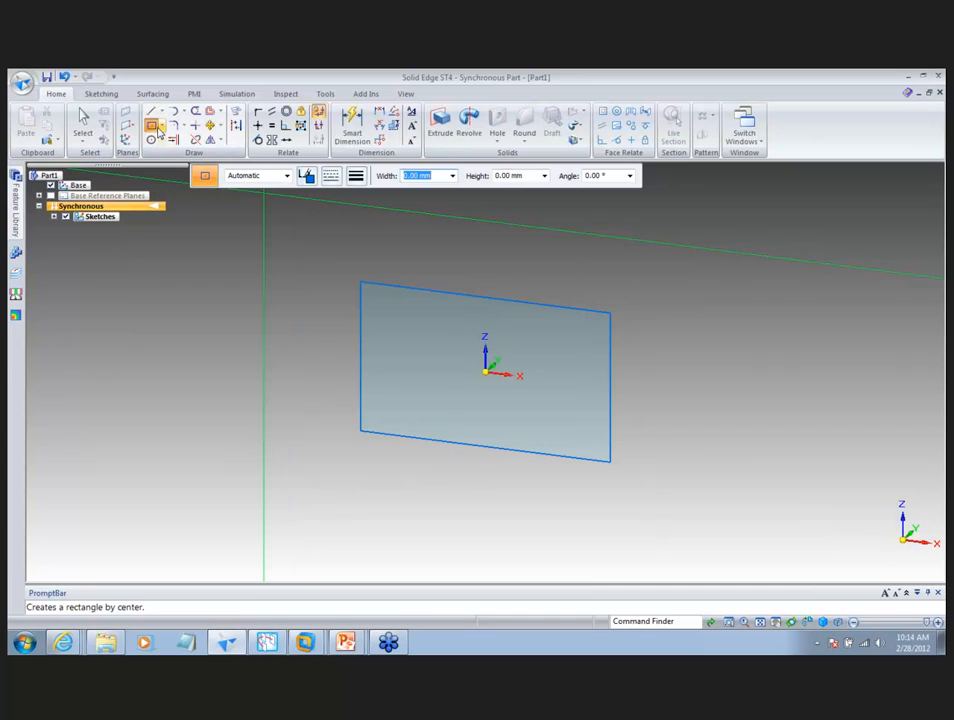
- Extrude the rectangle region into a solid block about 140 mm deep
left_click(84, 122)
left_click(490, 325)
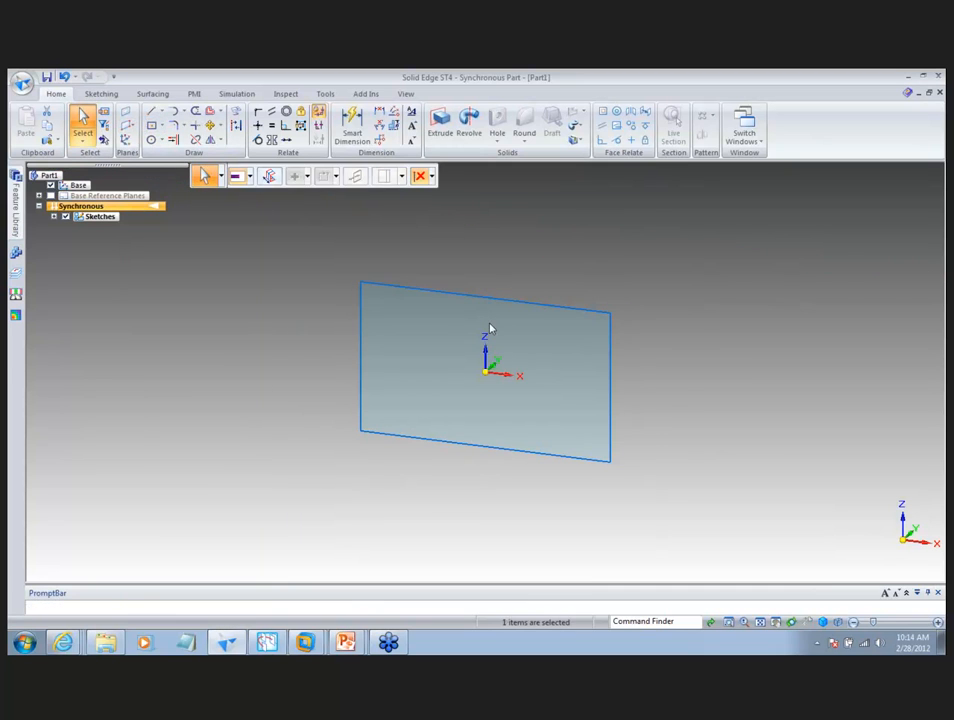
left_click(488, 330)
left_click(554, 251)
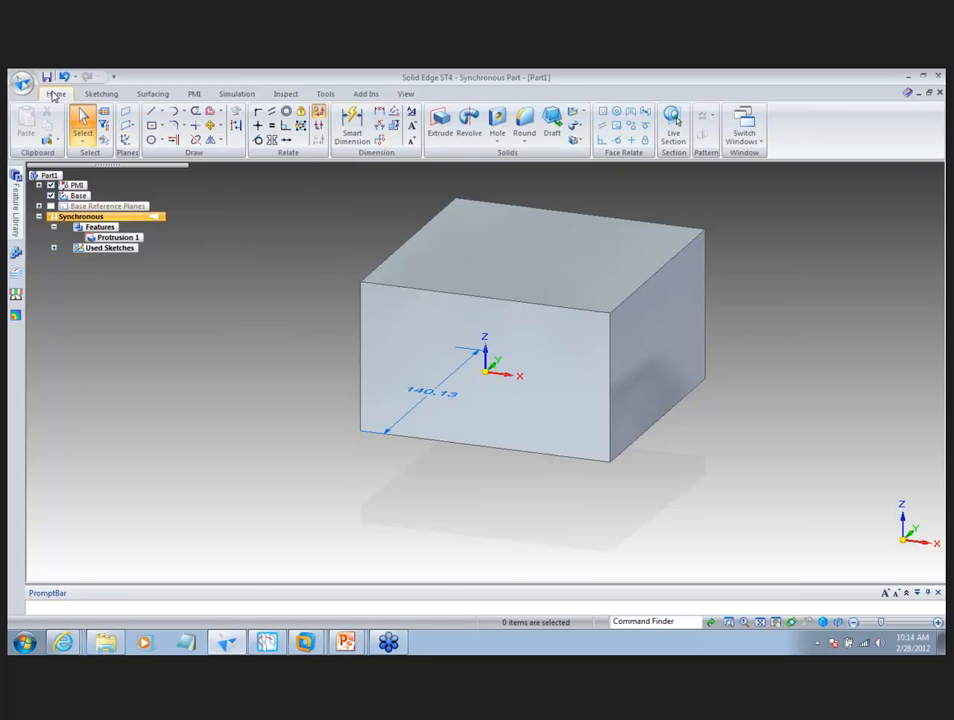
- Save the new part as 01Part1.par in the ironeagle folder
left_click(23, 81)
left_click(44, 190)
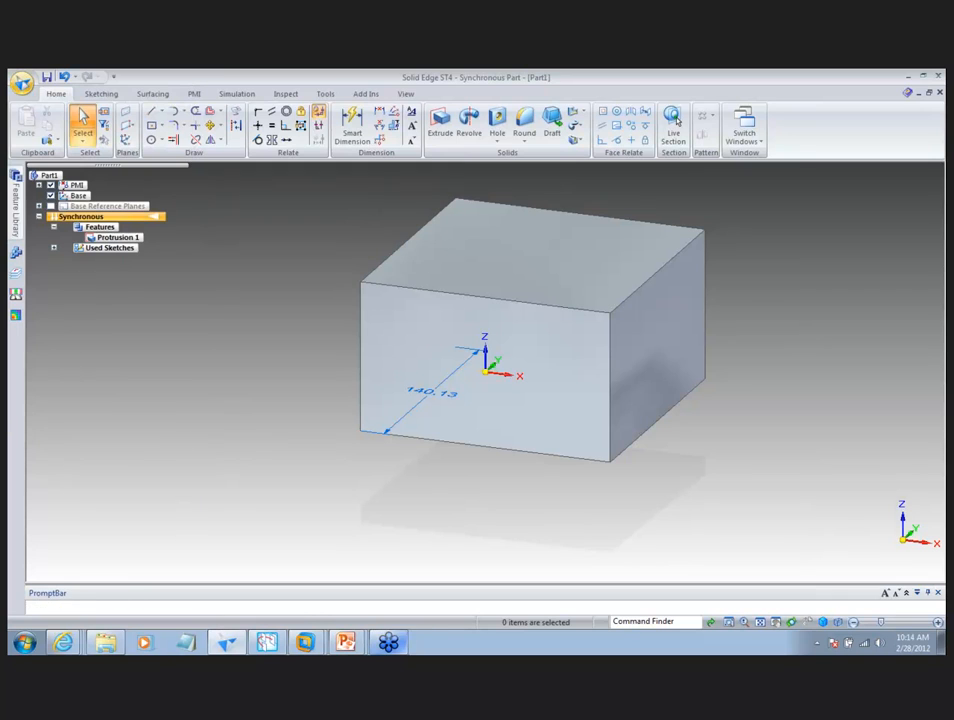
mouse_move(388, 642)
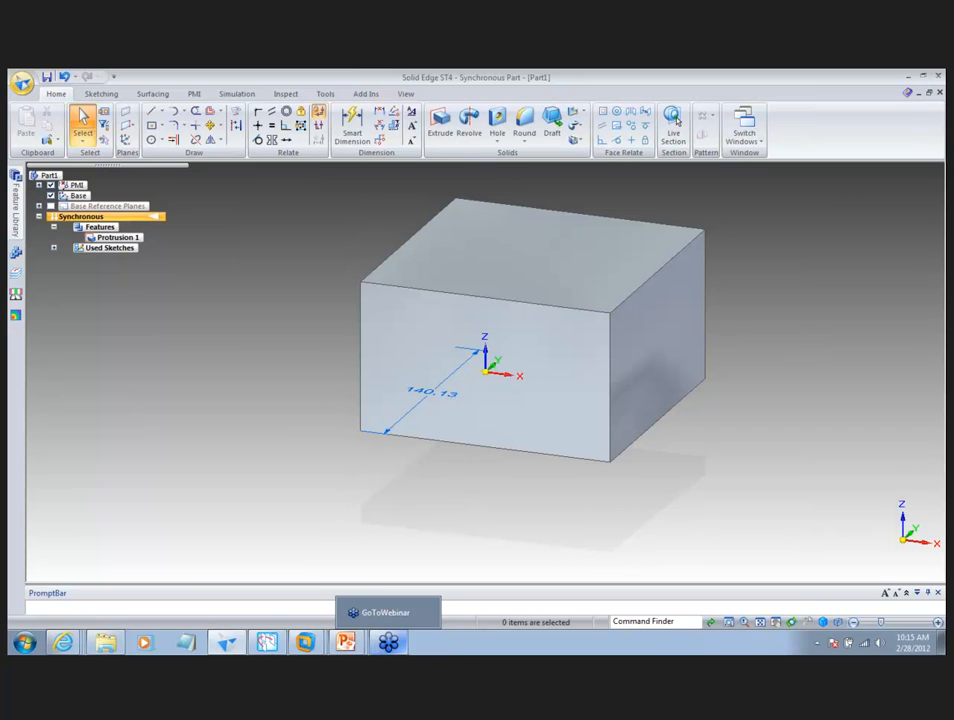
key("ctrl+s")
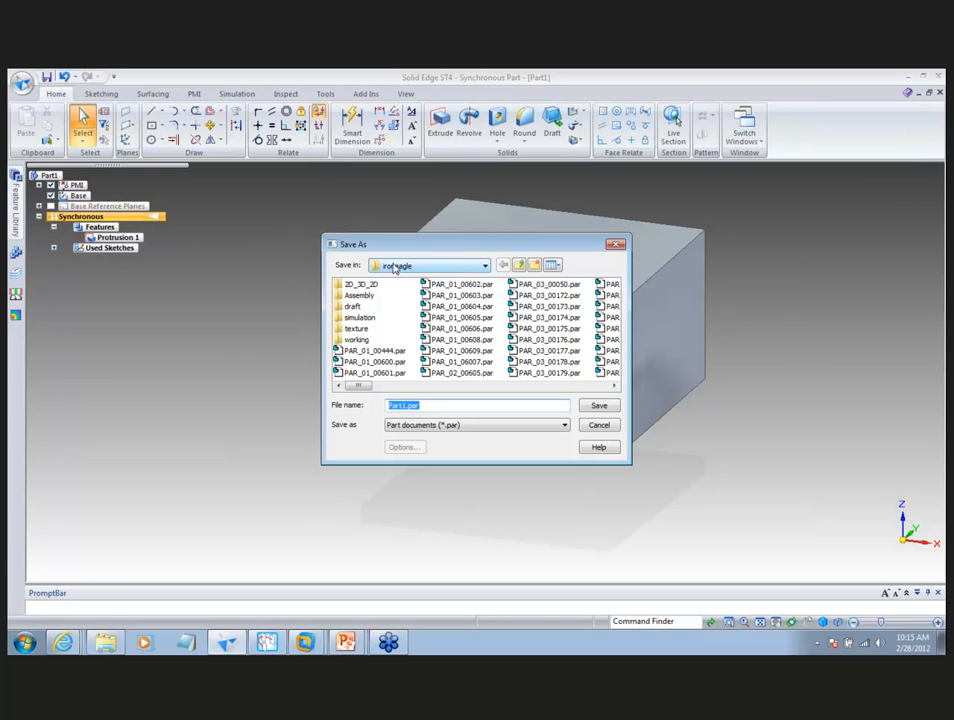
left_click(394, 406)
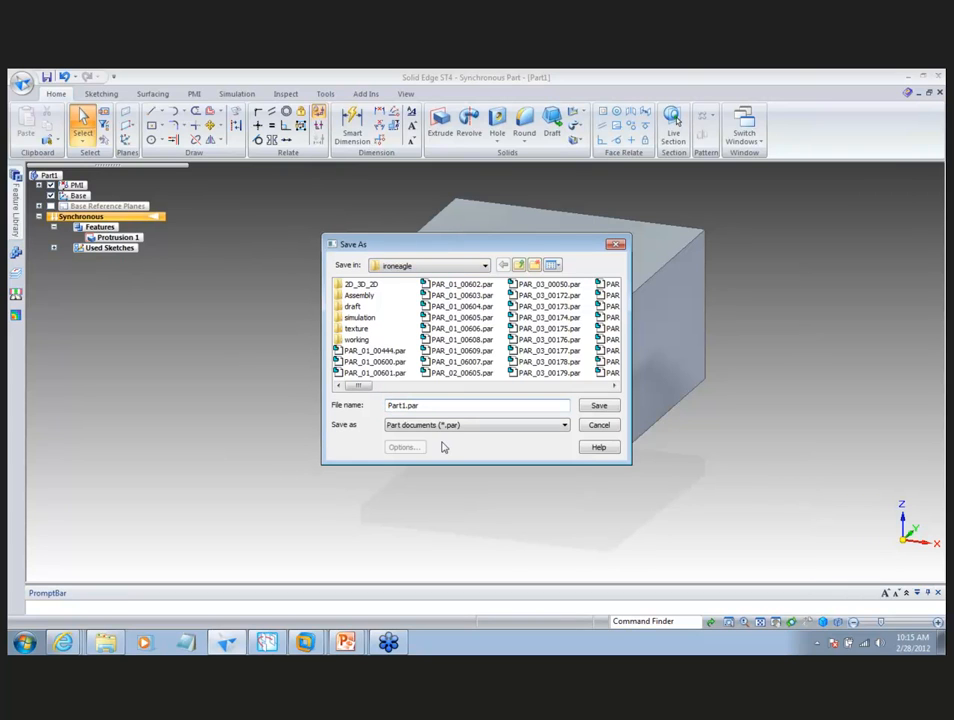
type("01")
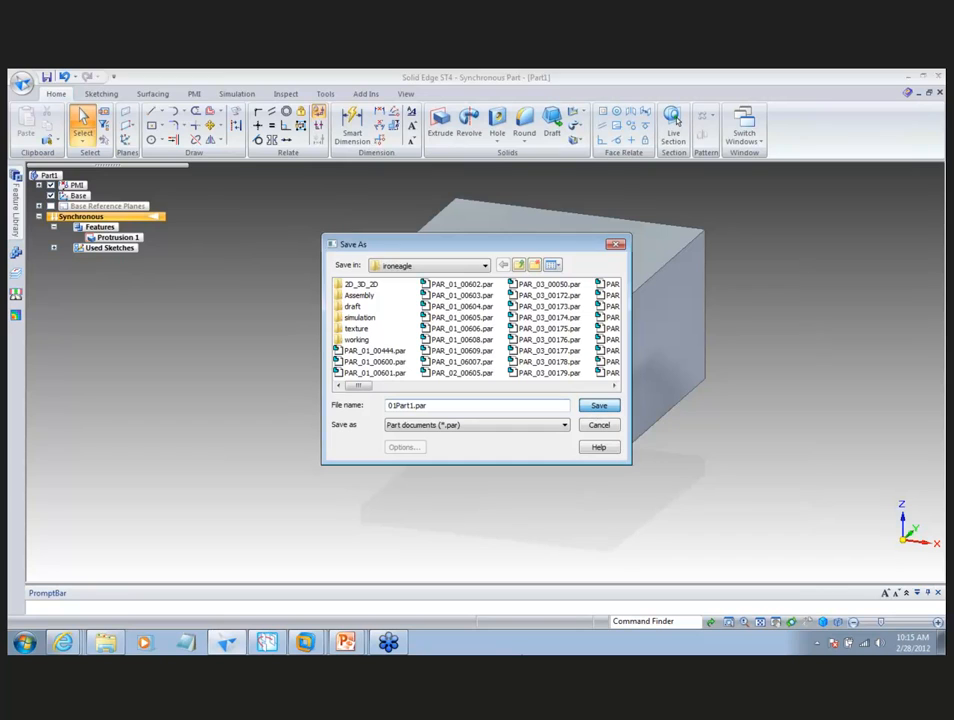
left_click(598, 406)
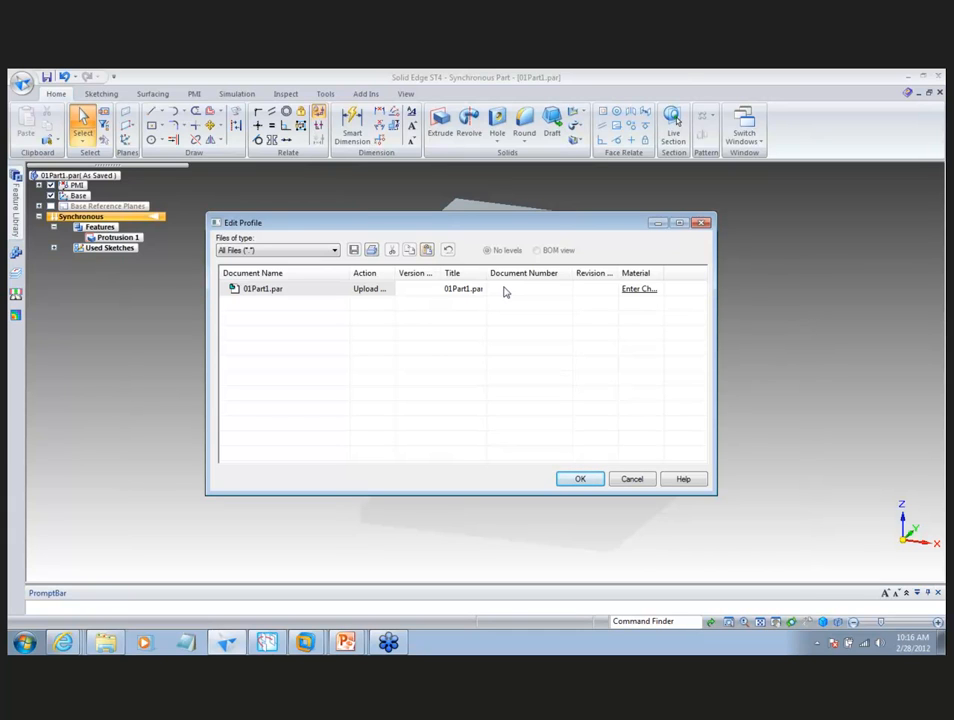
- Set the material of 01Part1.par to Gold in its document profile, accept the profile, and close the part
left_click(641, 289)
left_click(658, 290)
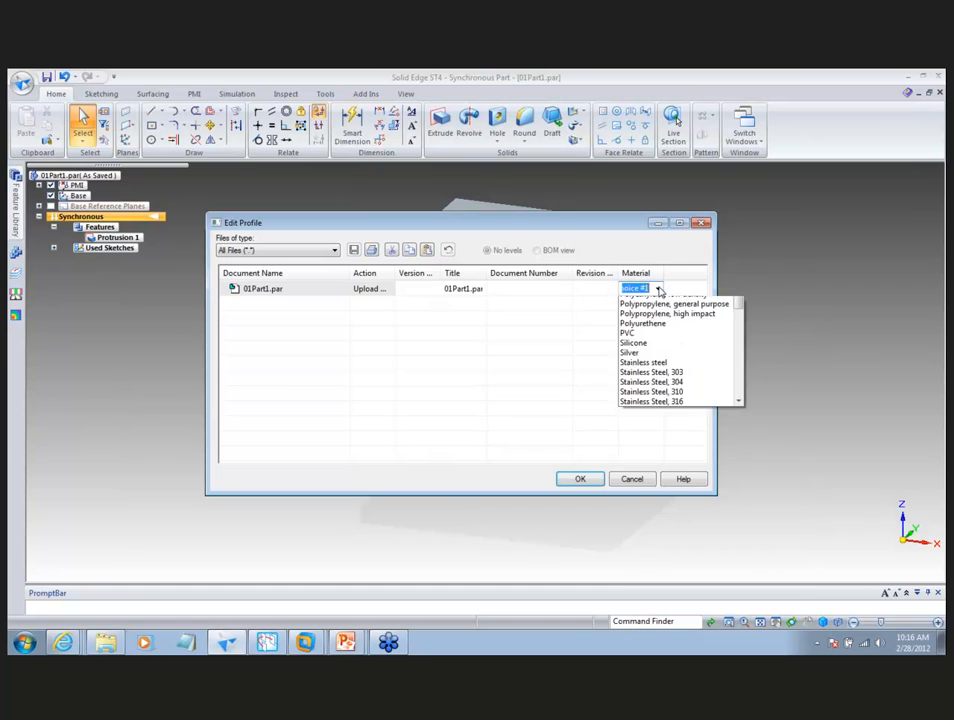
left_click(636, 343)
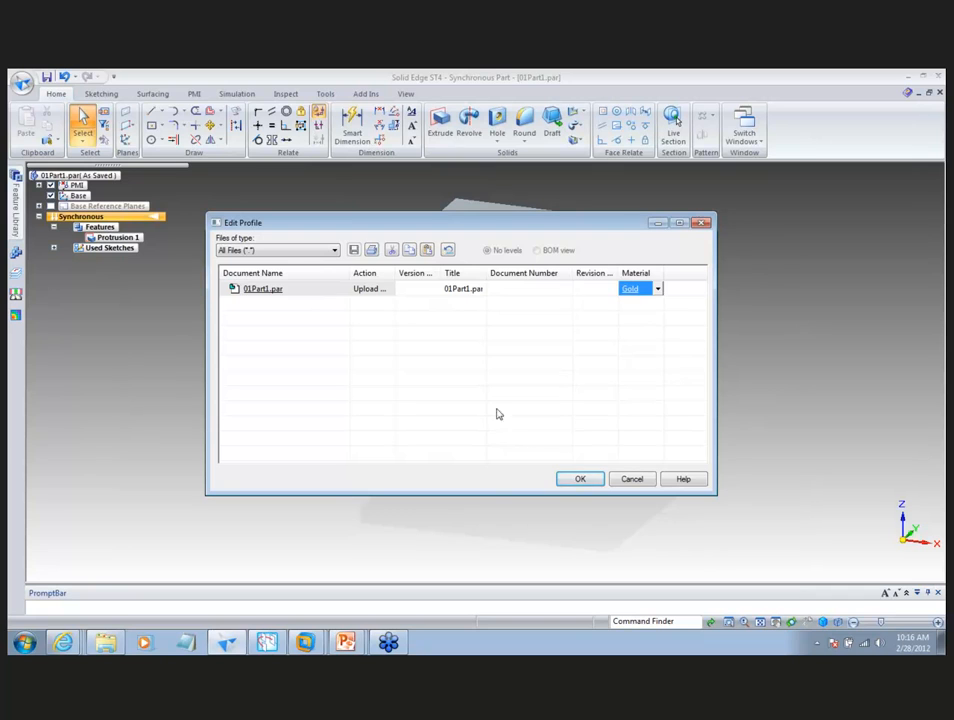
left_click(571, 478)
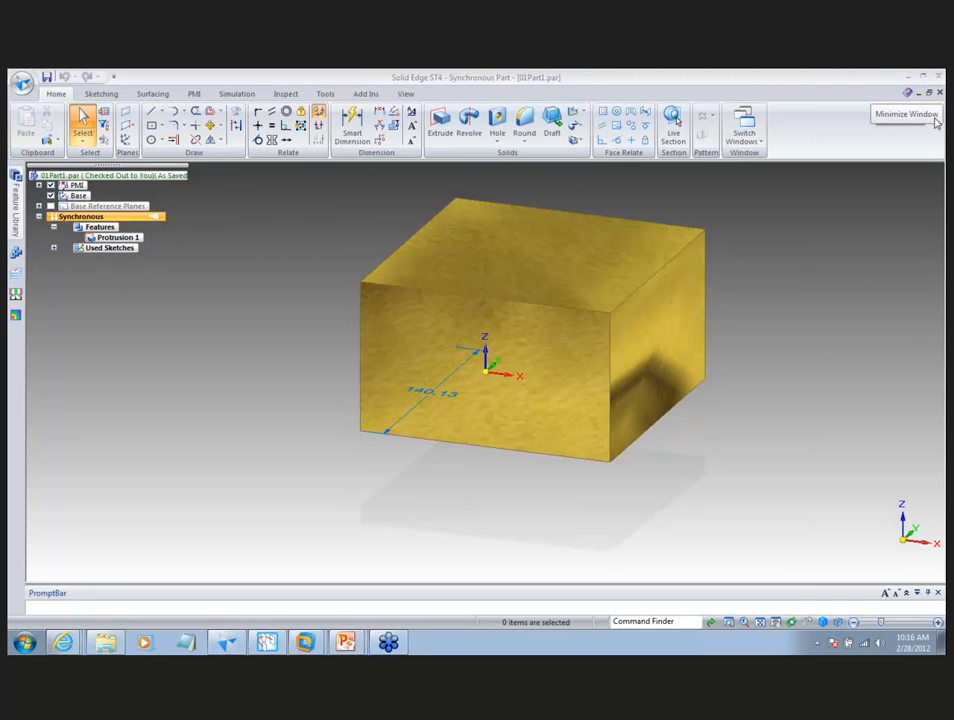
left_click(939, 93)
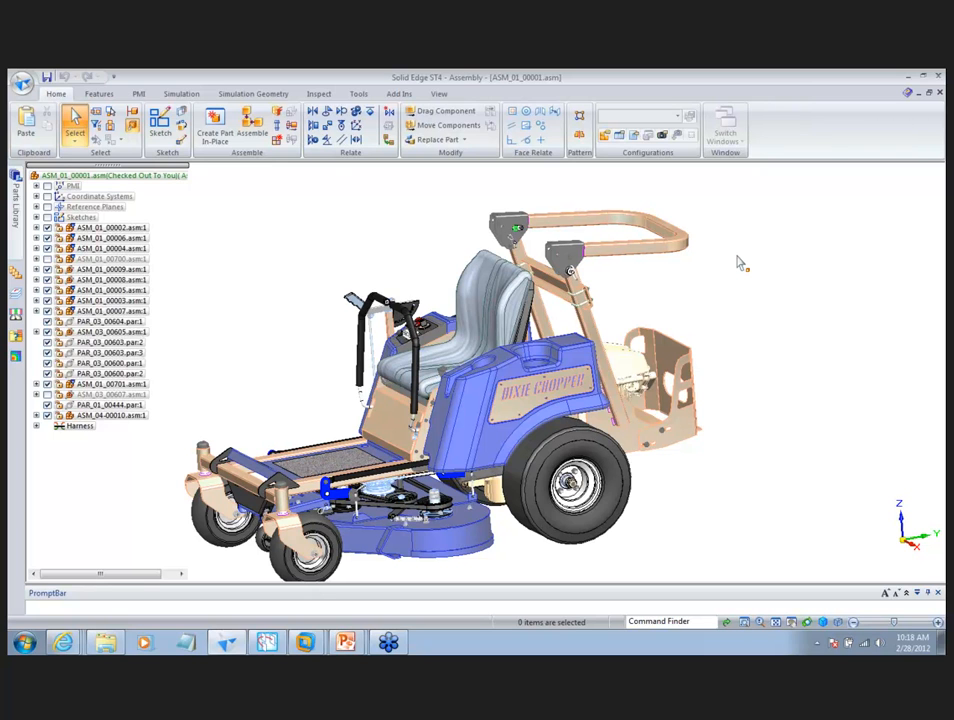
- Switch to the Engineering SharePoint site in Internet Explorer and view the Work In Progress, Released and Obsolete sites
key("alt+Tab")
key("alt+Tab")
key("alt+Tab")
key("alt+Tab")
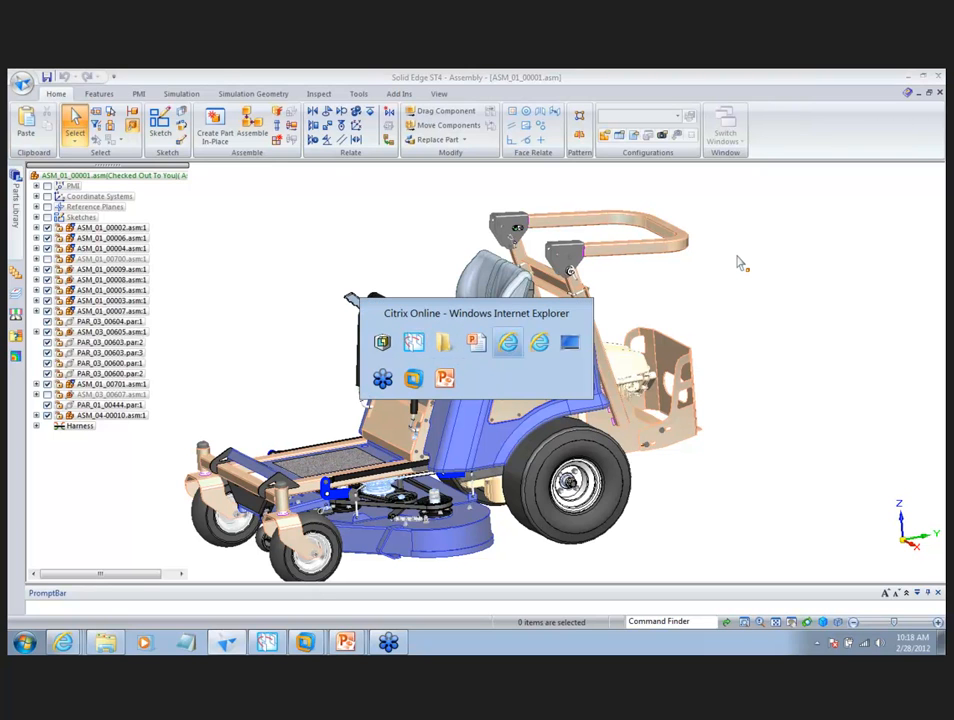
key("alt+Tab")
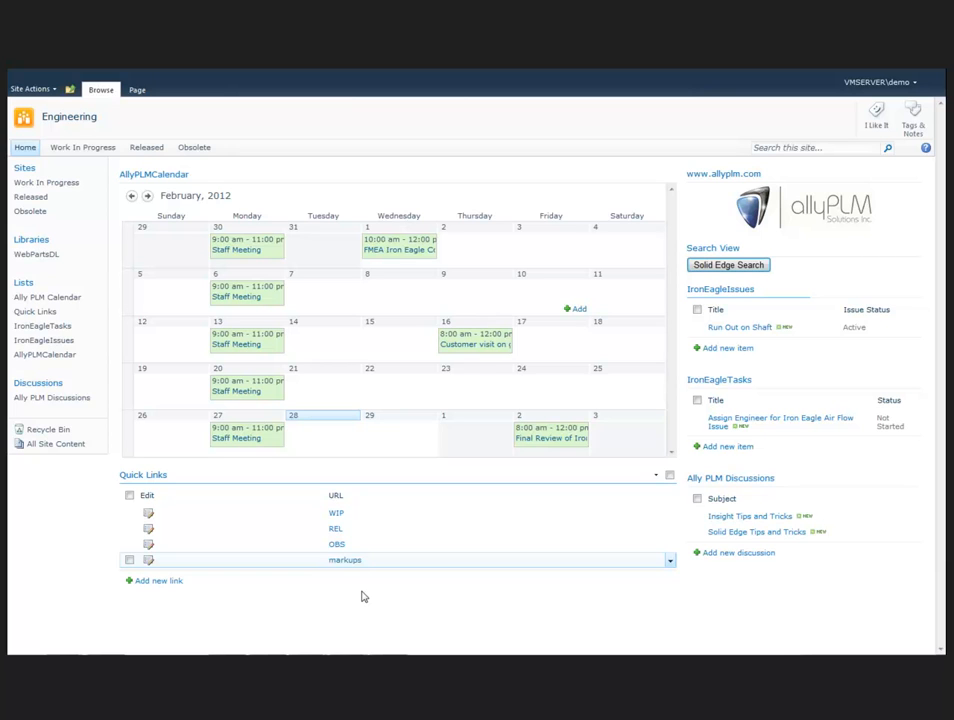
left_click(69, 150)
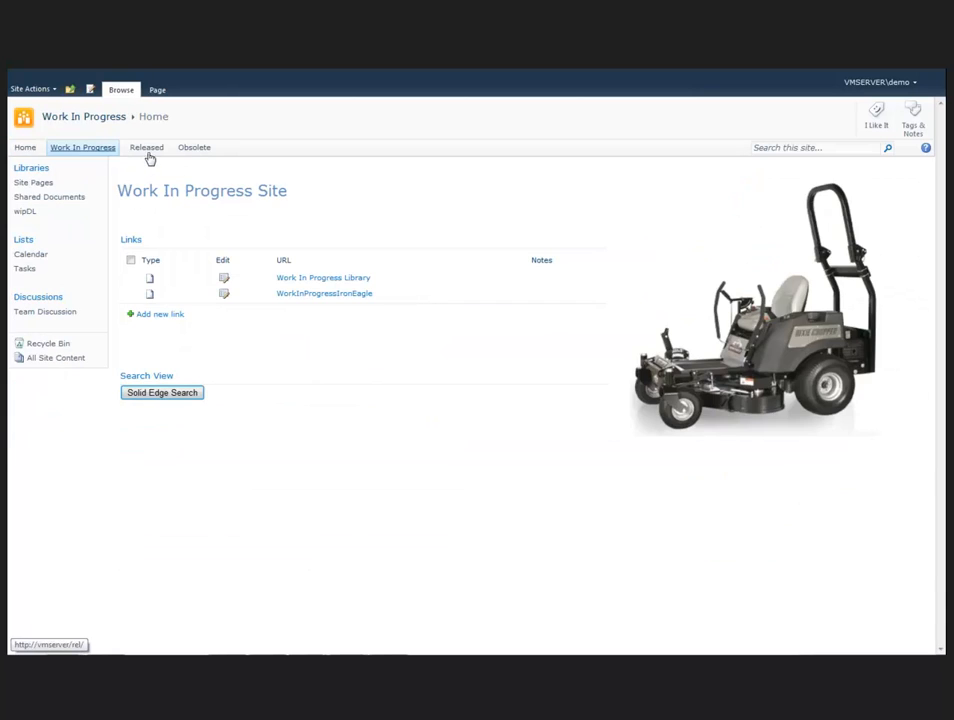
left_click(149, 152)
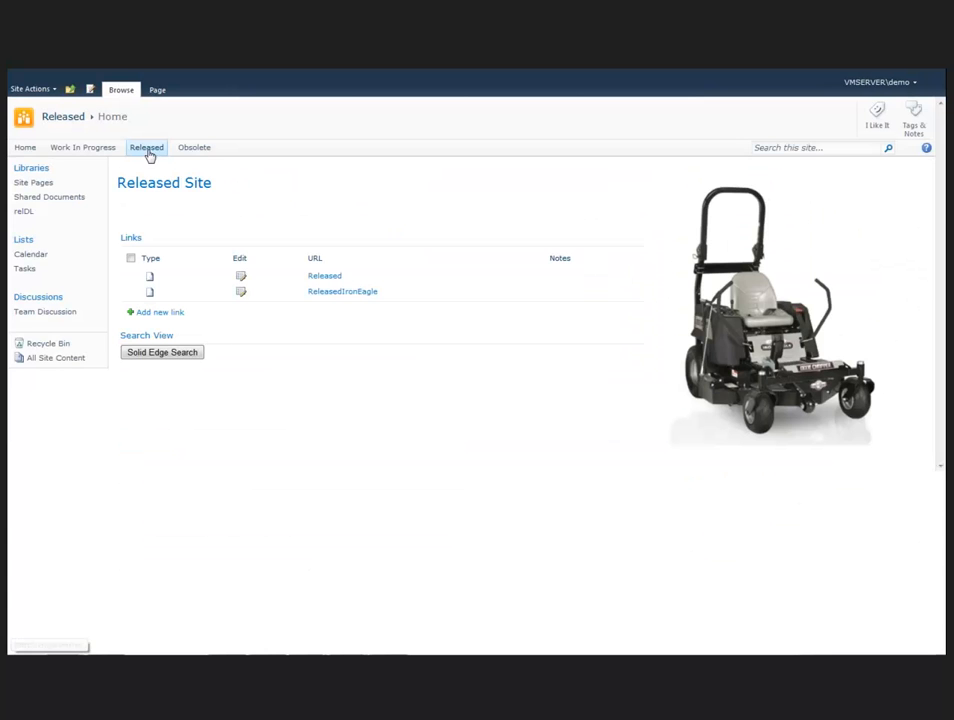
left_click(197, 151)
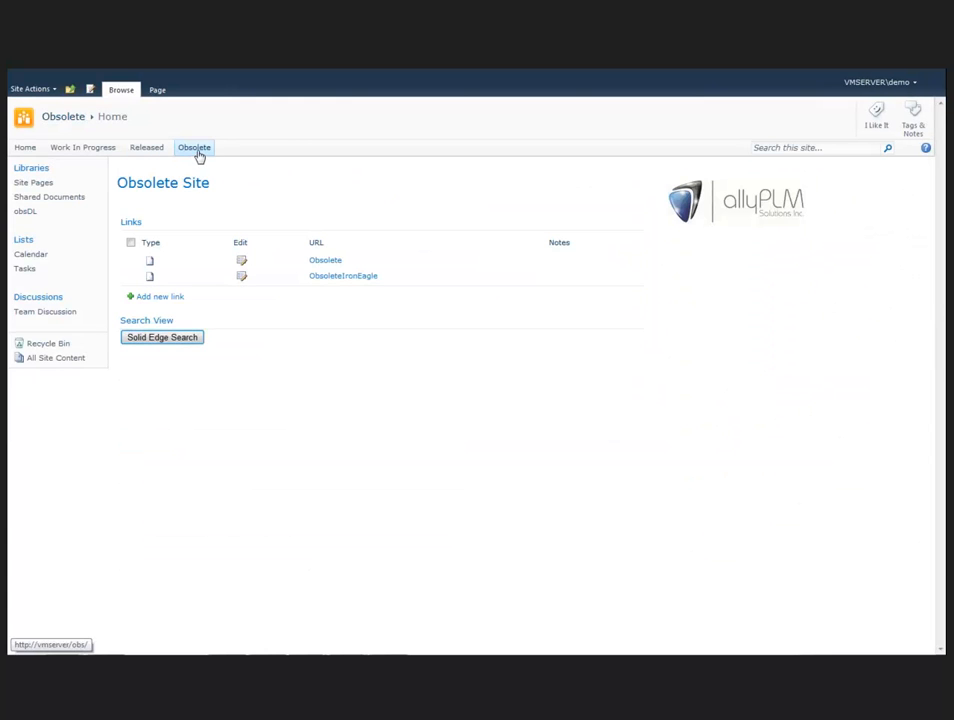
- Examine the IronEagle folder contents in the obsDL library and in the Released site's library
left_click(27, 212)
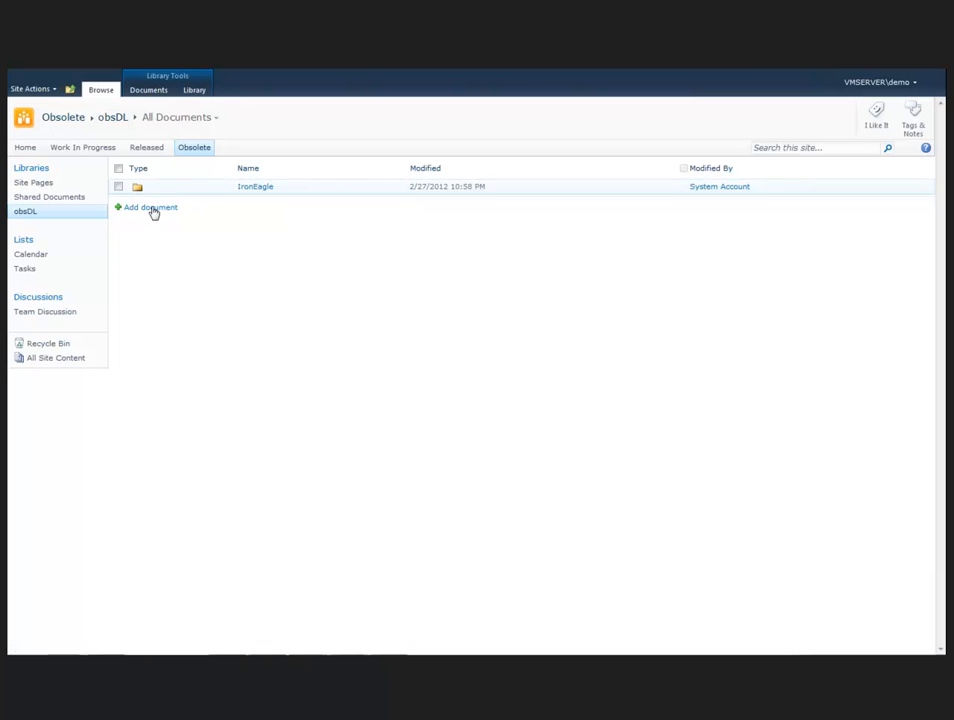
left_click(259, 188)
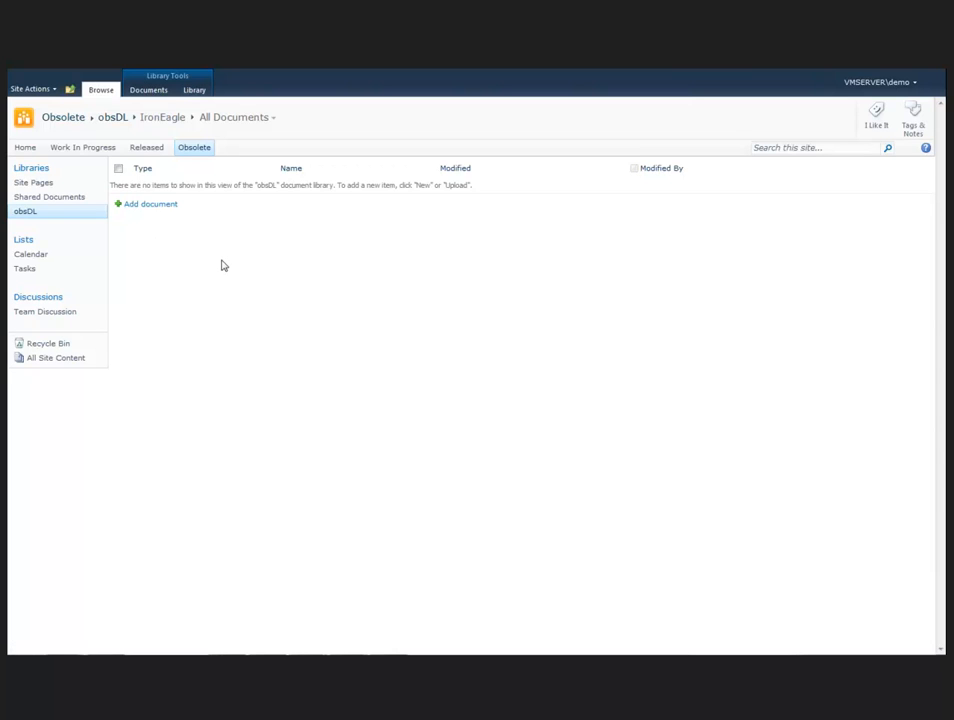
left_click(156, 149)
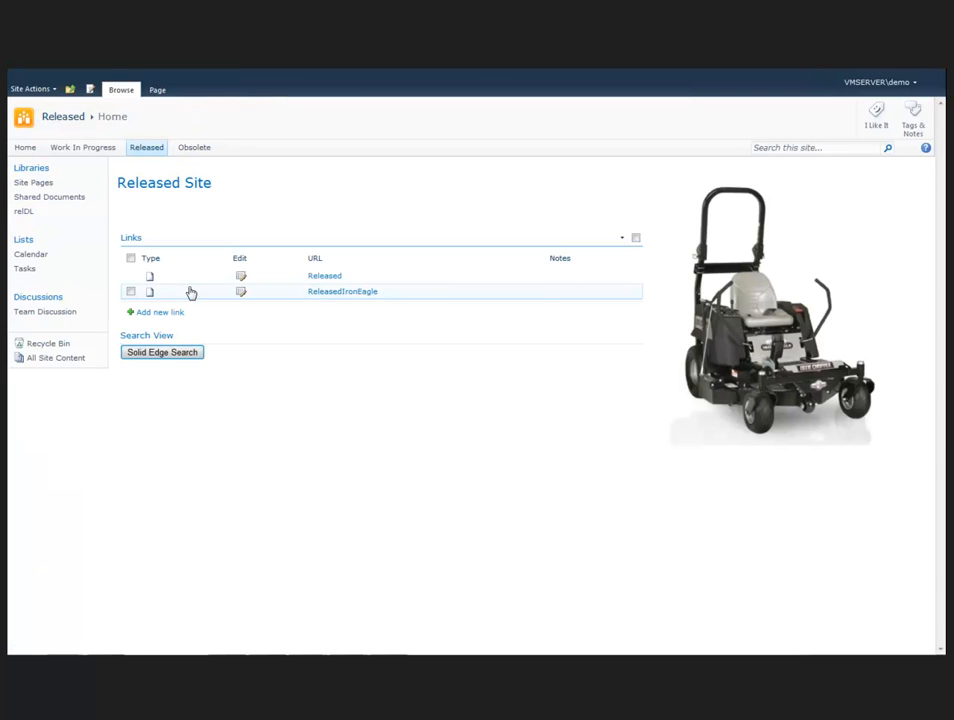
left_click(330, 293)
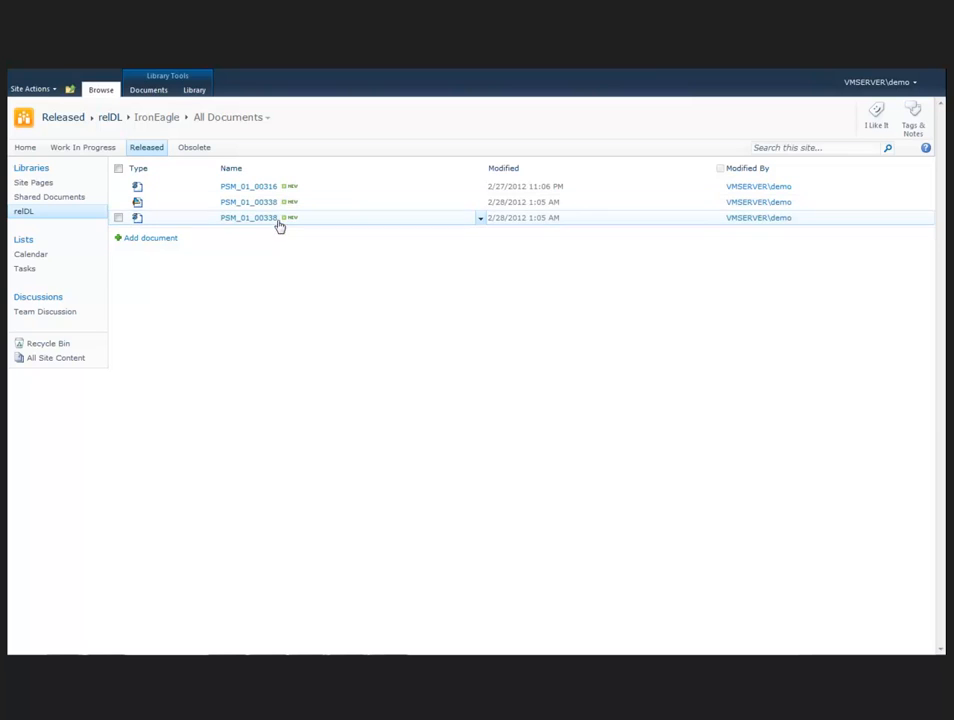
- Open the Work In Progress IronEagle folder and review the document actions available for 01Part1
left_click(97, 156)
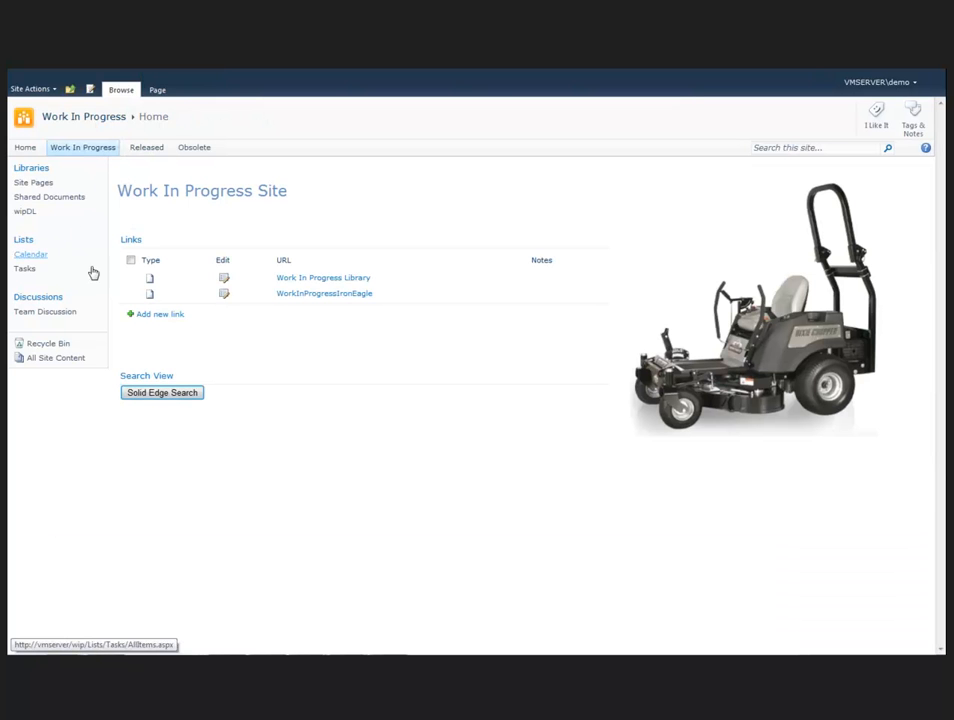
left_click(295, 296)
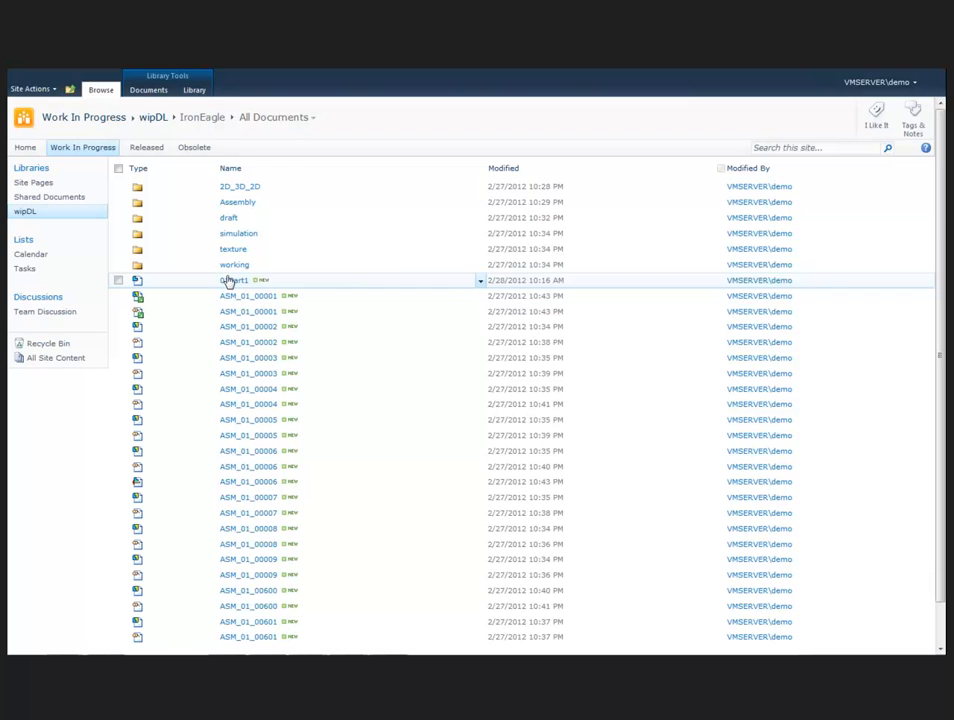
left_click(481, 283)
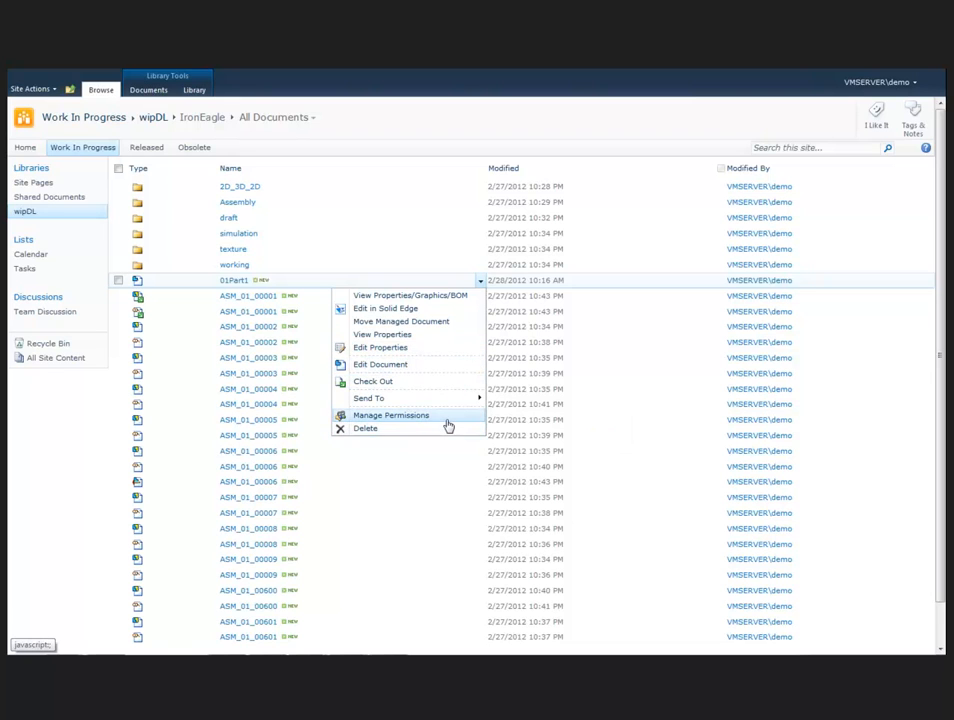
left_click(413, 82)
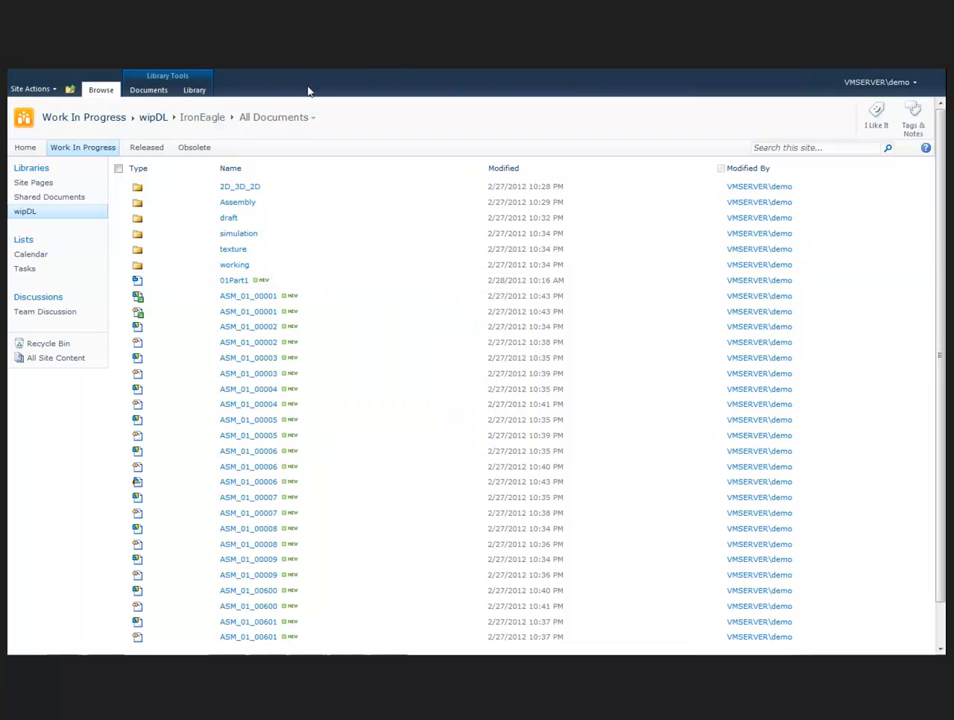
- Read the Solid Edge Tips and Tricks discussion from the Engineering home page and return to that page
left_click(25, 149)
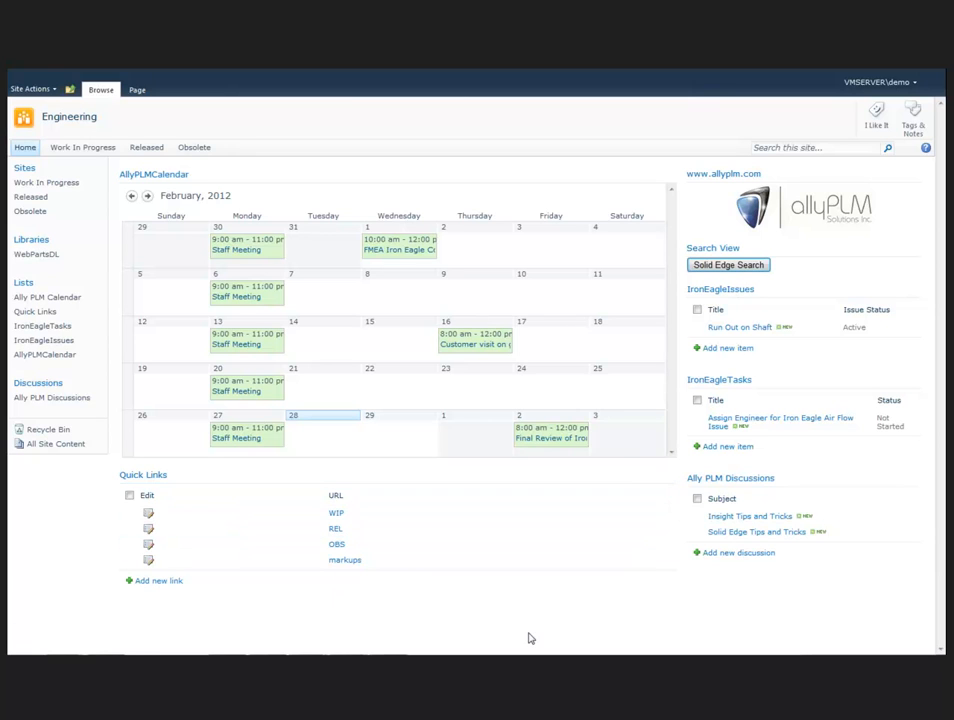
left_click(792, 534)
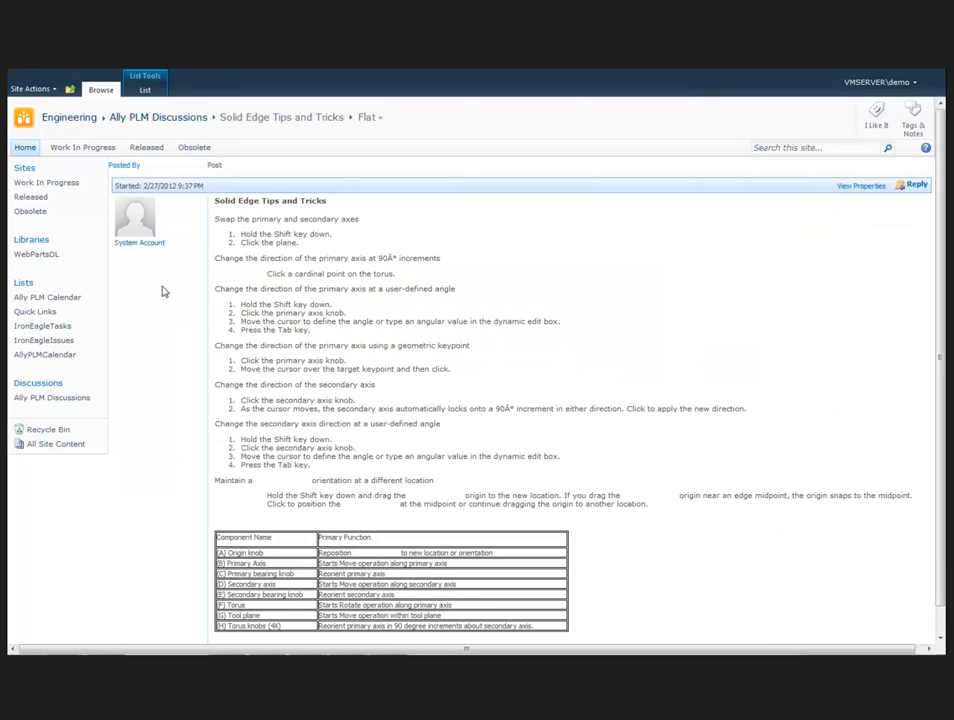
left_click(32, 152)
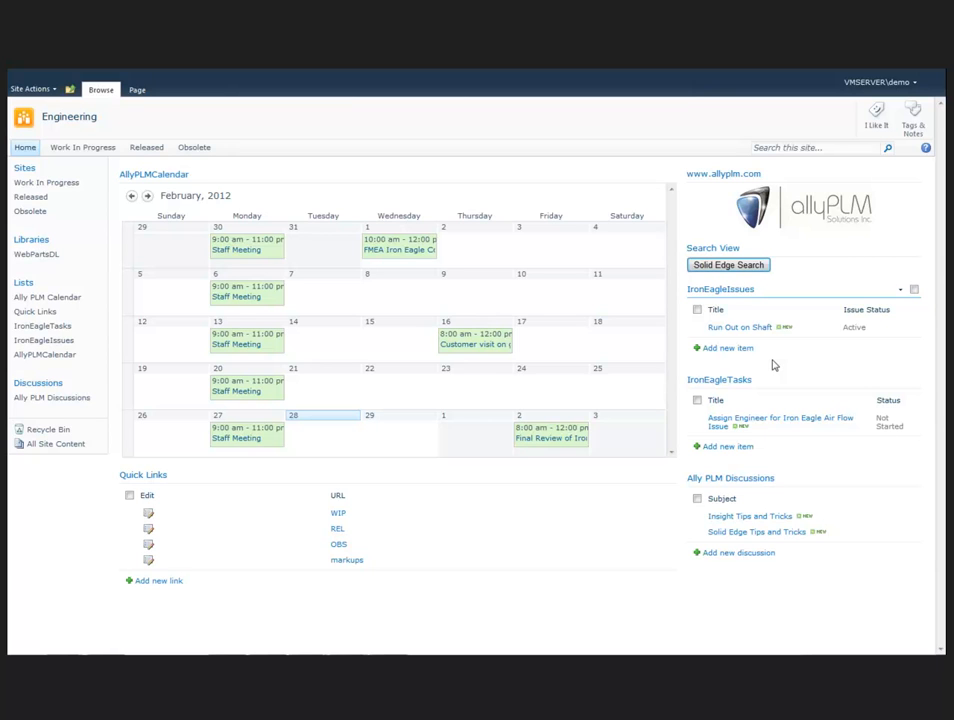
- Start a Solid Edge Search, set the Filename criterion to asm*, and view the criteria construction tips
left_click(757, 271)
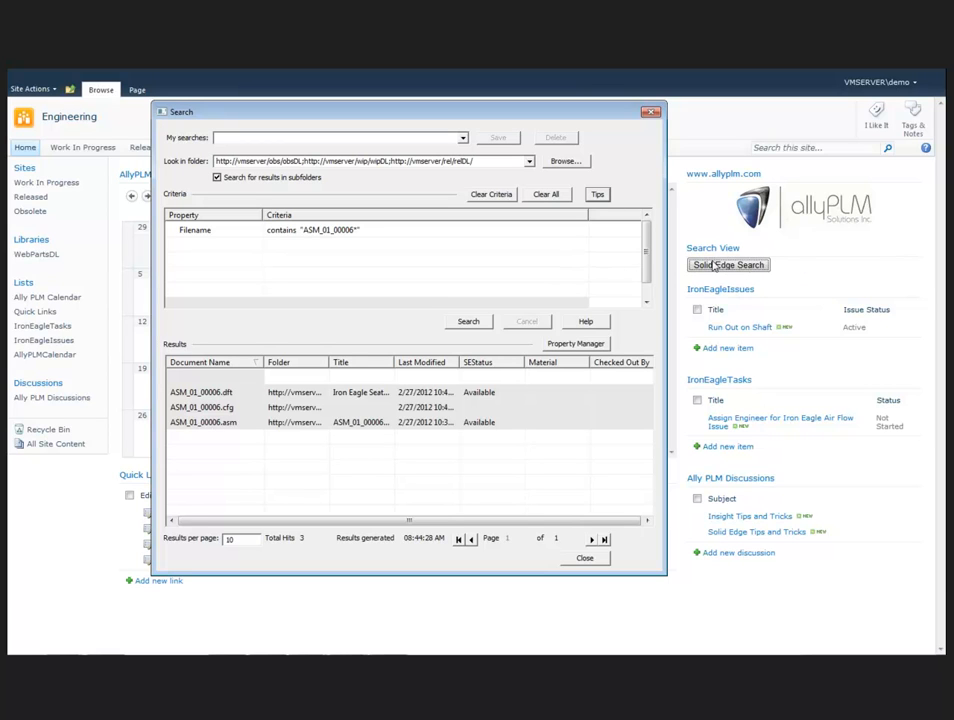
left_click(296, 233)
left_click(366, 229)
left_click_drag(366, 229, 175, 226)
type("asm")
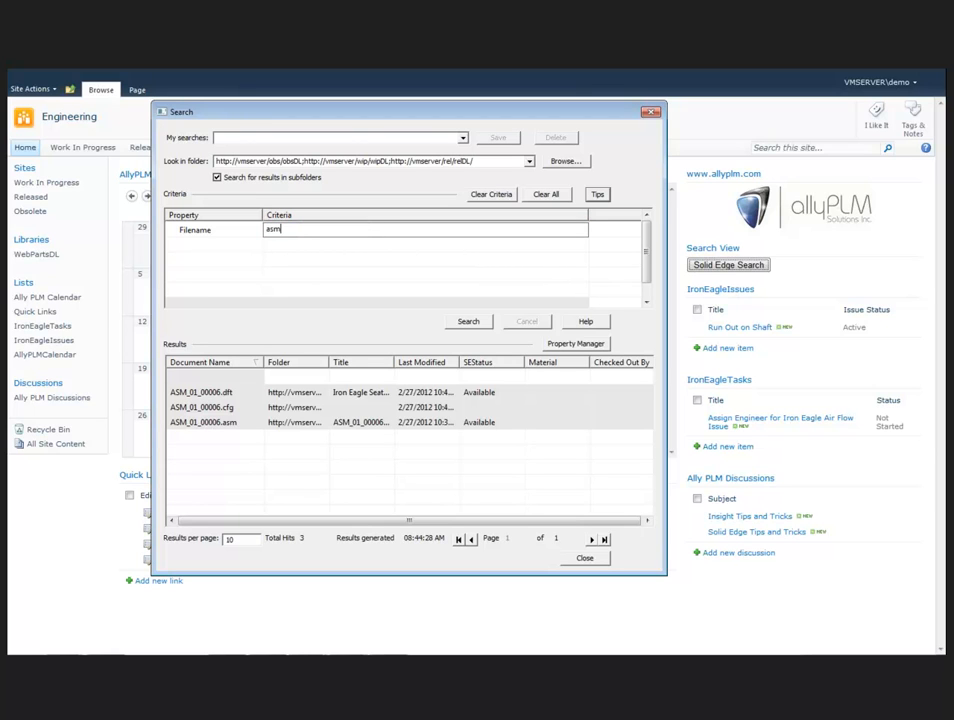
type("*")
left_click(588, 200)
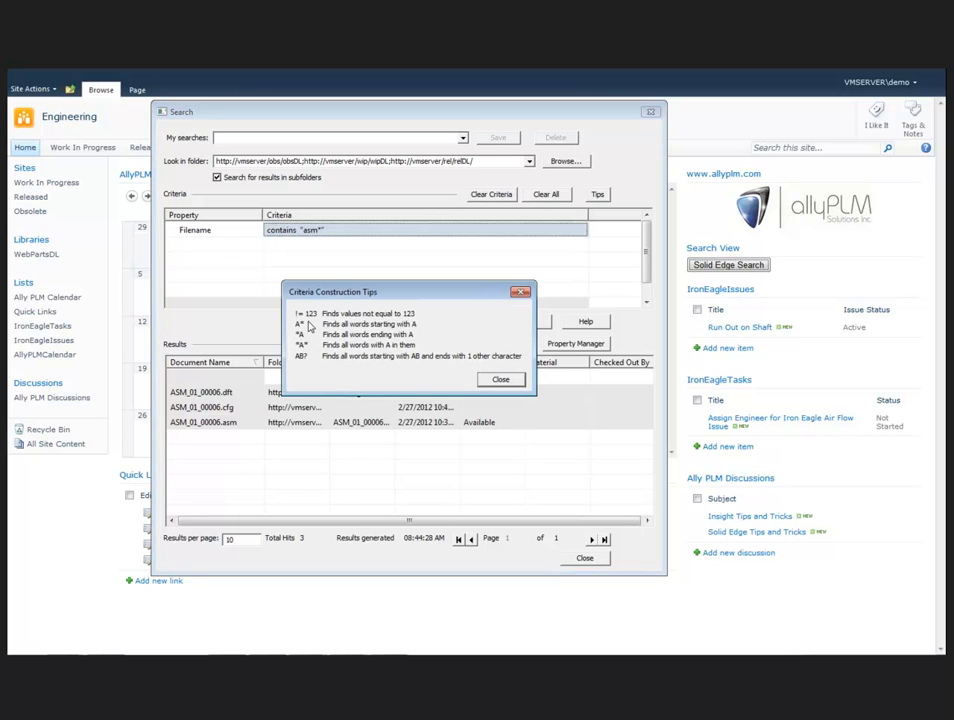
left_click(520, 292)
- Run the file name search and widen the Folder column to read the result locations
left_click(467, 324)
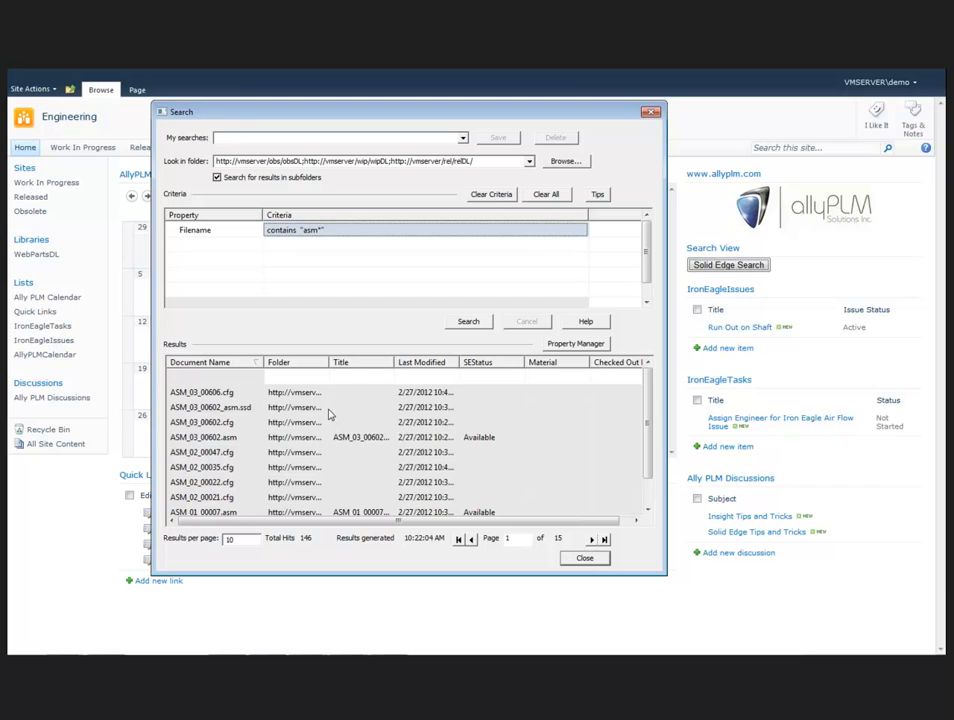
left_click_drag(328, 362, 427, 370)
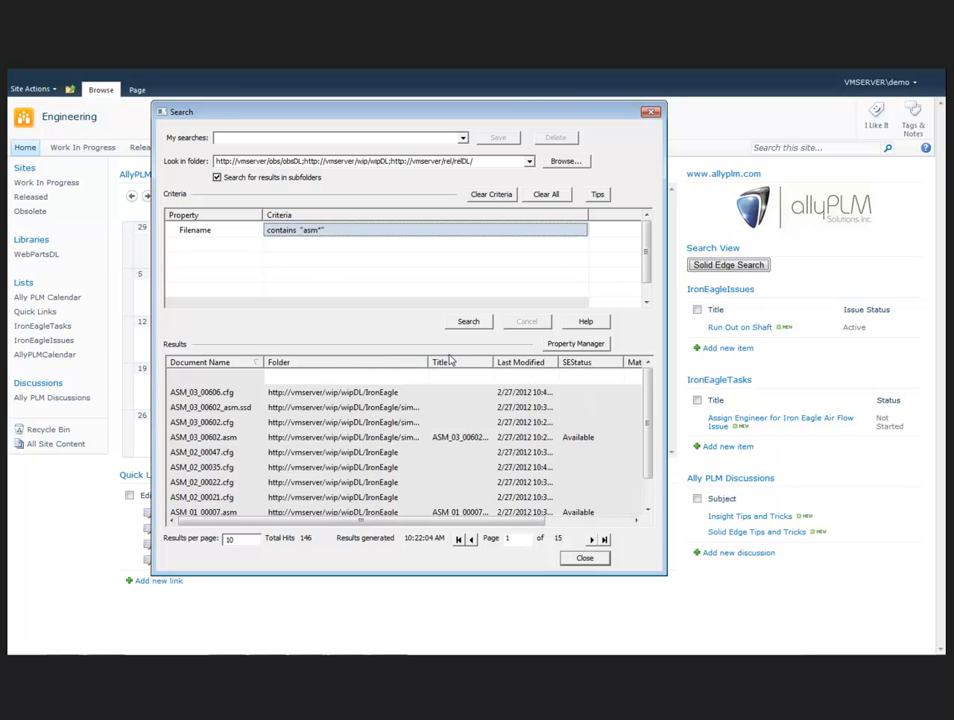
left_click_drag(426, 364, 348, 366)
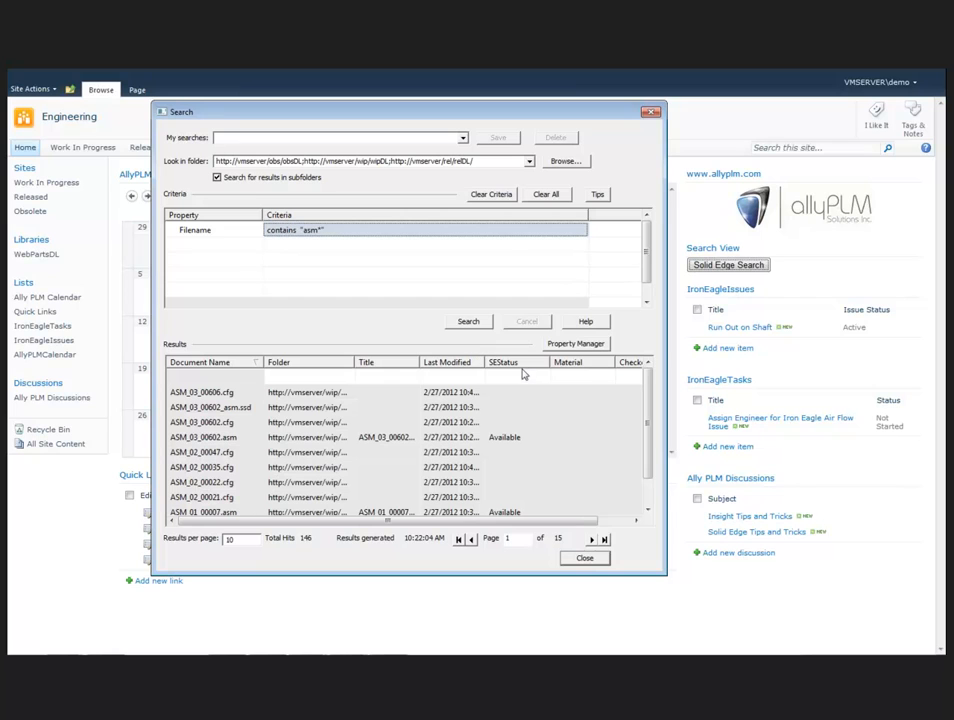
- Look through the properties available as search criteria, keeping Filename selected
left_click(236, 231)
left_click(256, 230)
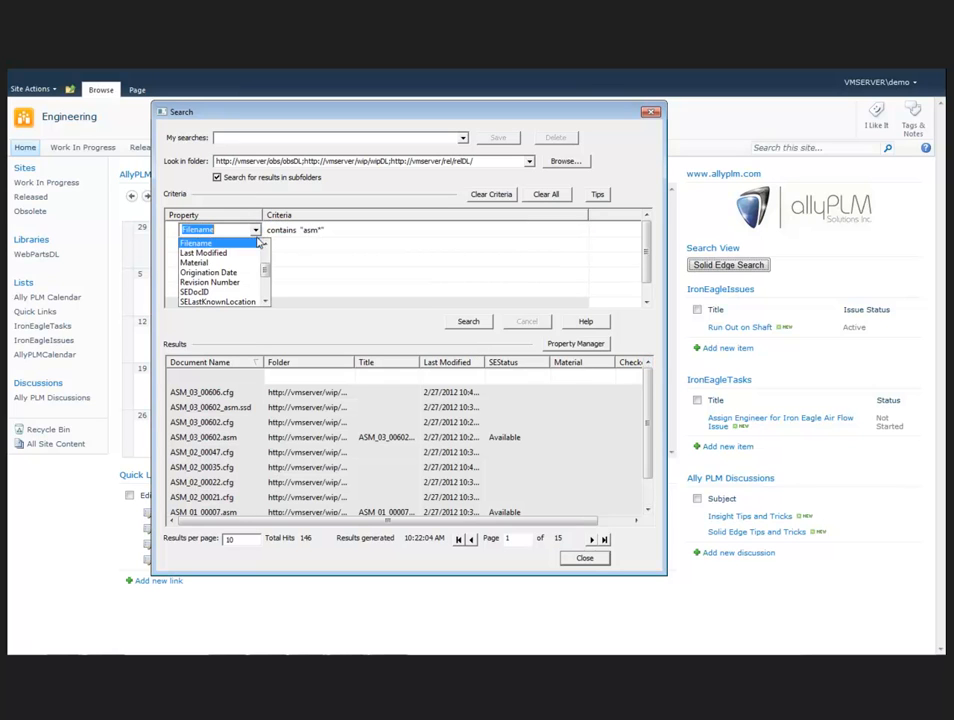
mouse_move(270, 277)
left_mouse_down()
mouse_move(266, 288)
mouse_move(265, 257)
left_mouse_up()
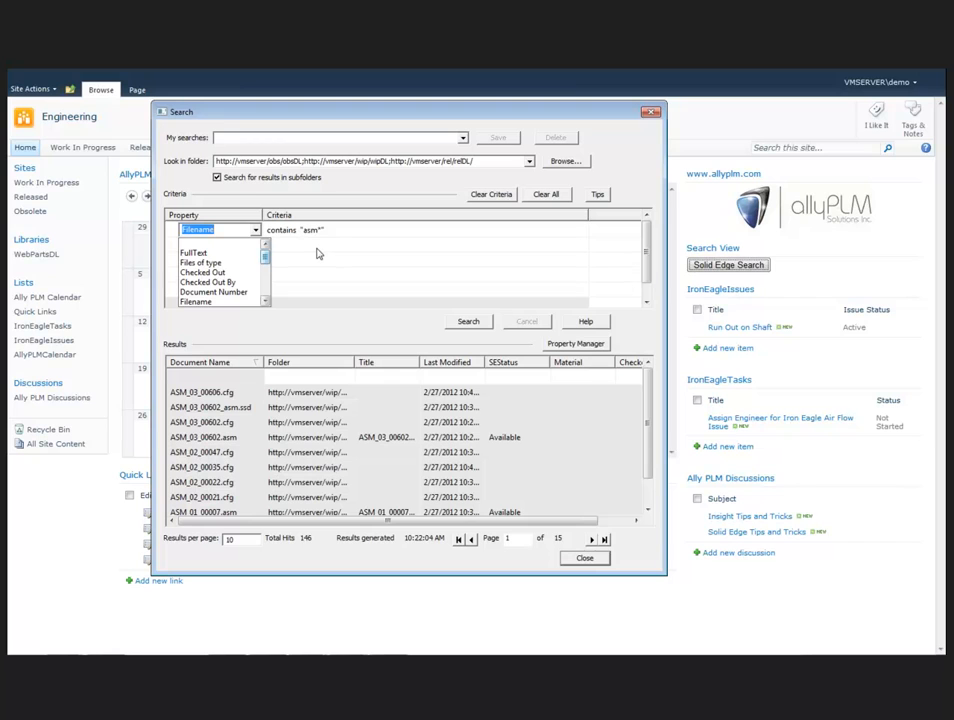
left_click(256, 230)
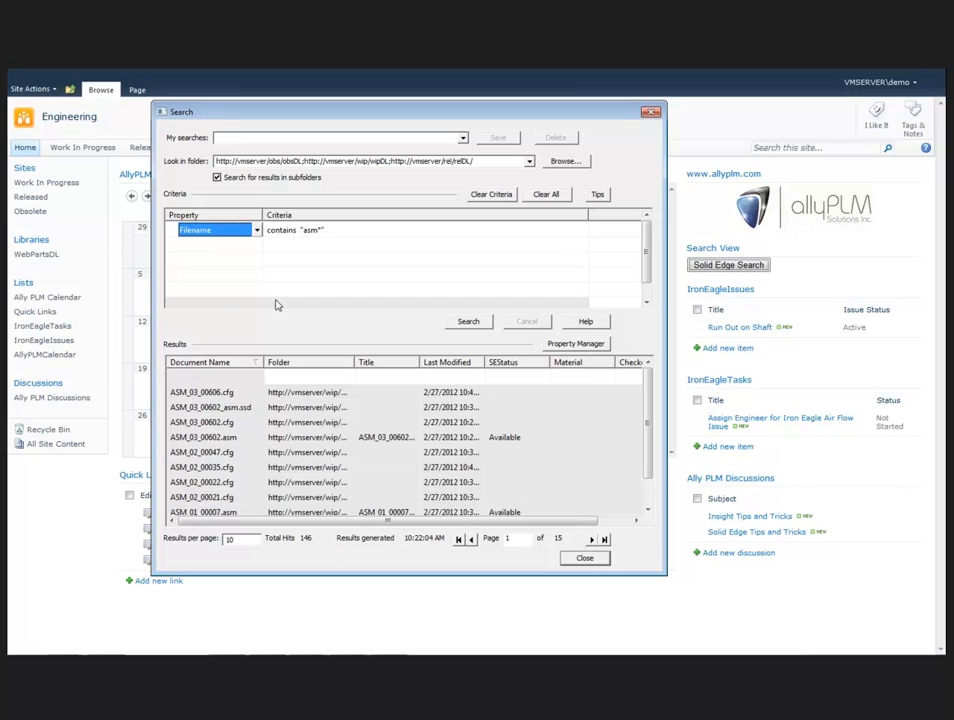
- Change the search criterion's property from Filename to FullText and set its value to iron*
left_click(256, 230)
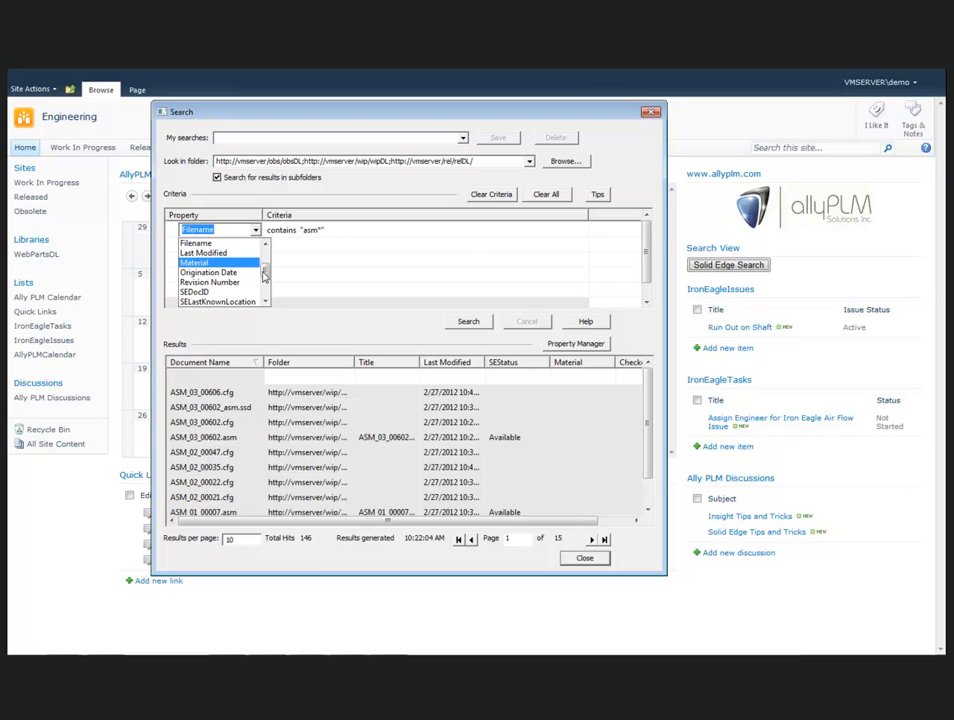
scroll(230, 258, "up", 2)
left_click(225, 244)
left_click(338, 230)
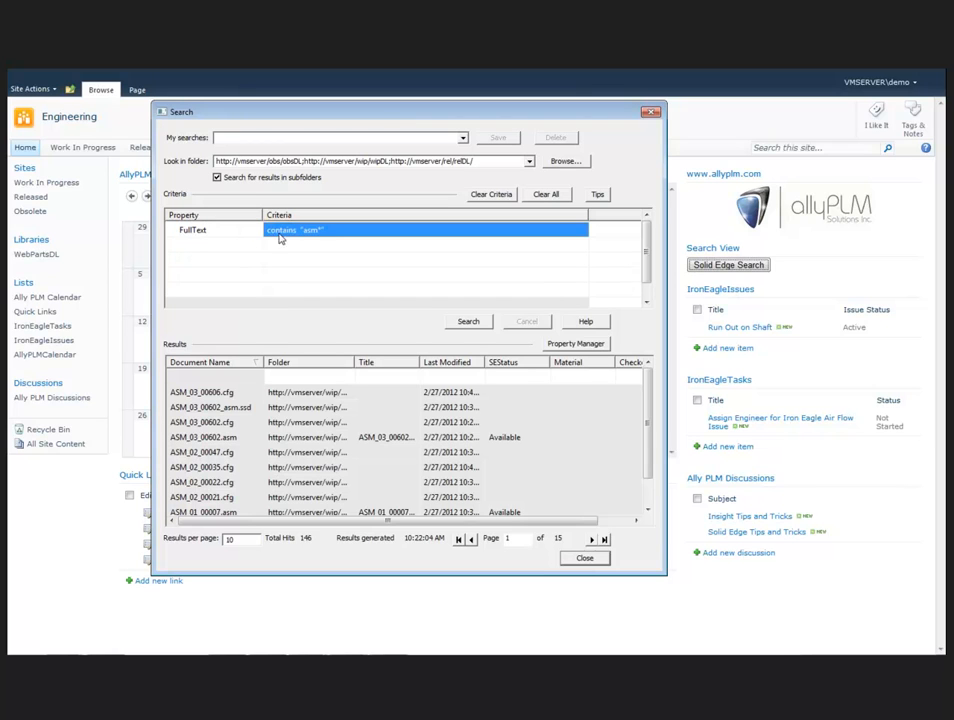
left_click(324, 229)
left_click_drag(324, 229, 230, 228)
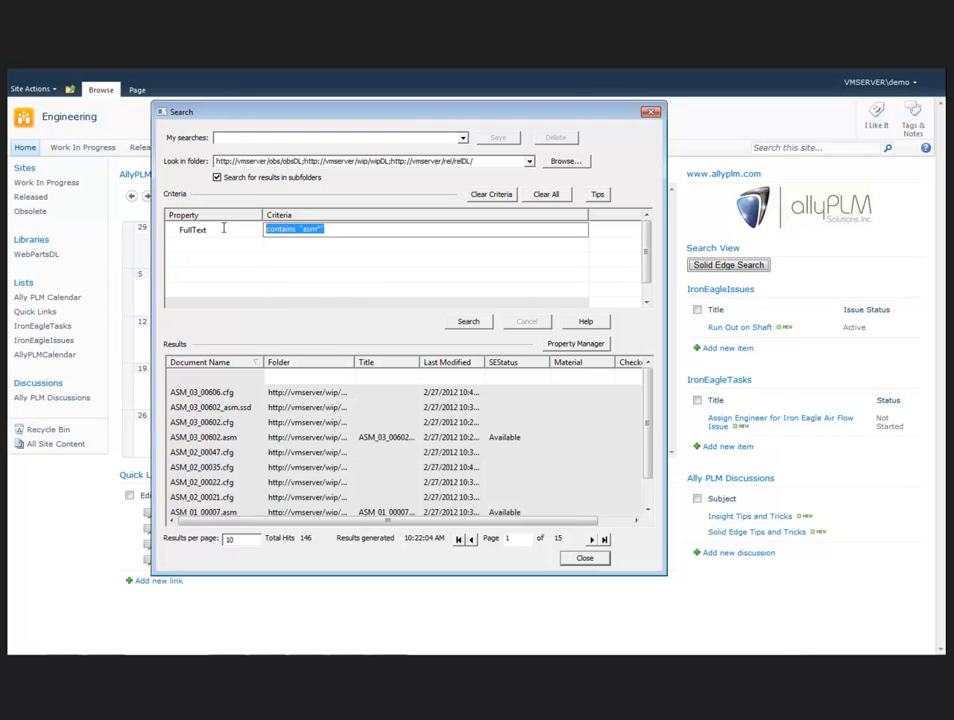
type("iron*")
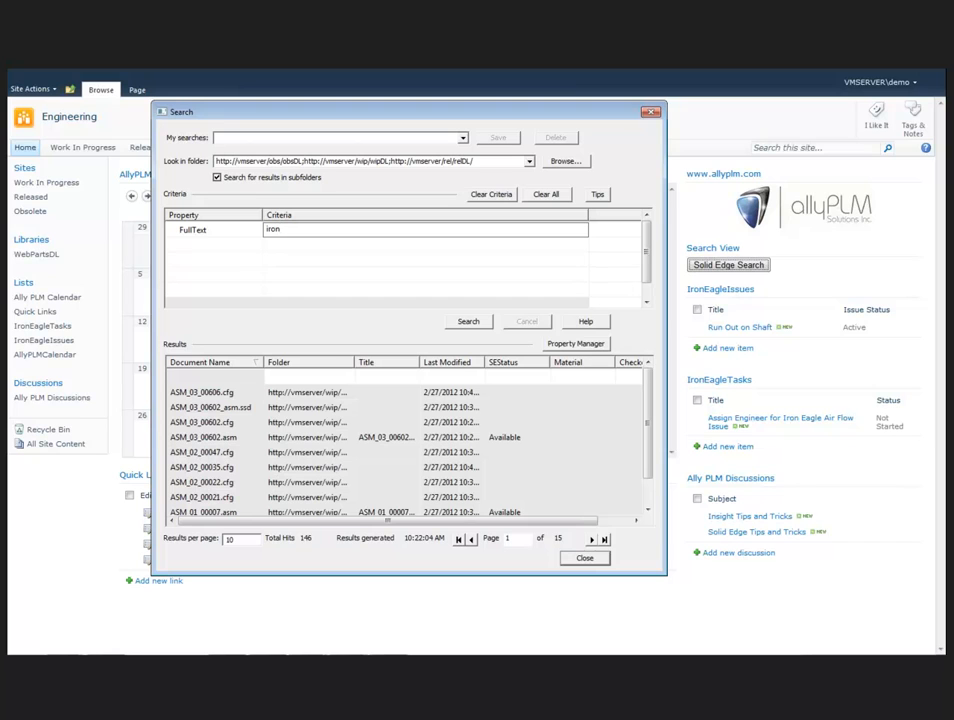
- Add a Files of type criterion with the value dwg and run the search
left_click(273, 249)
left_click(247, 240)
left_click(253, 246)
left_click(257, 245)
left_click(250, 268)
double_click(281, 247)
type("dwg")
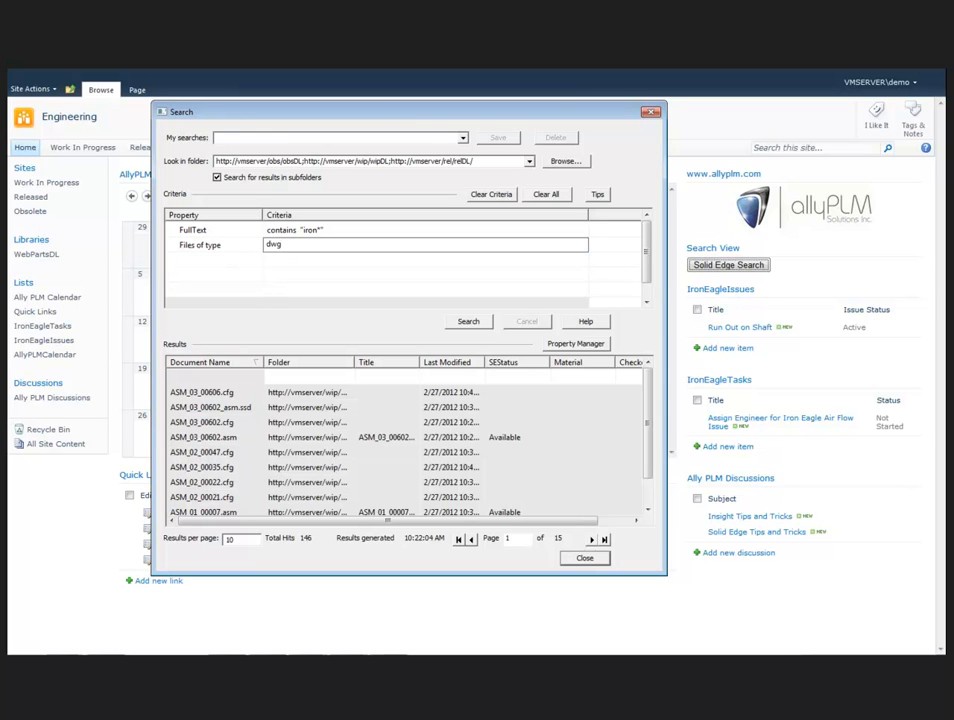
left_click(250, 261)
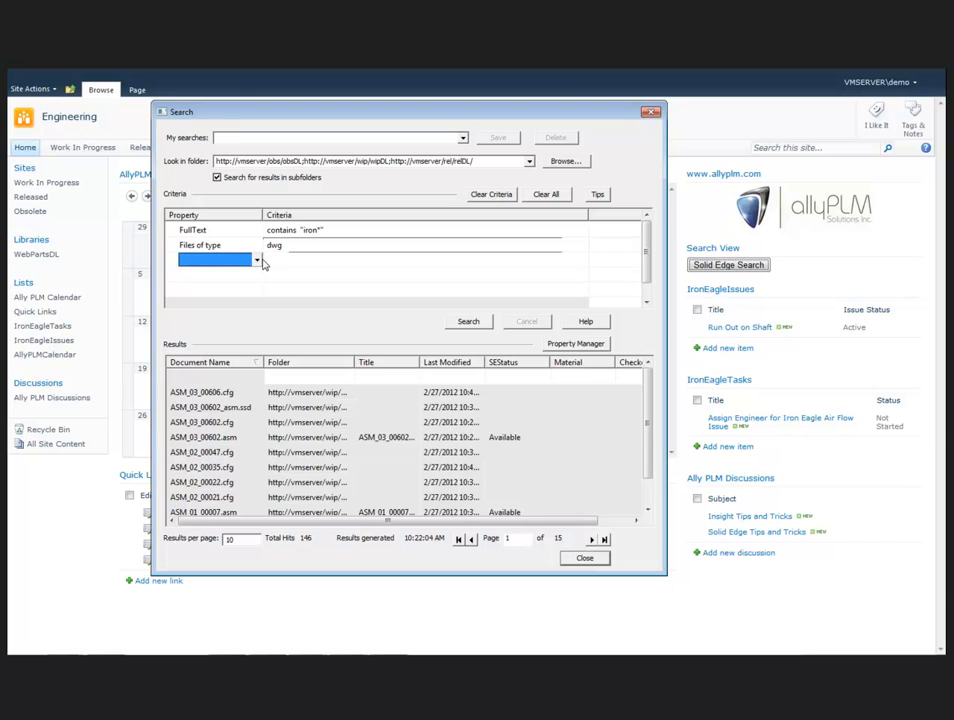
left_click(466, 322)
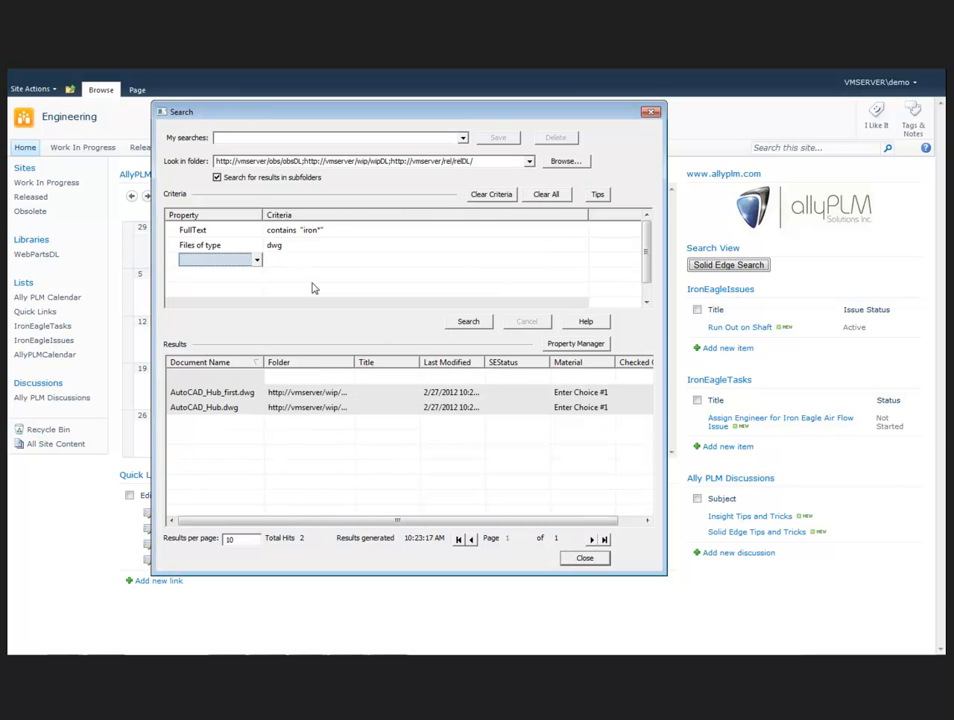
- Open the found drawing AutoCAD_Hub_first.dwg in the dashboard
left_click(258, 393)
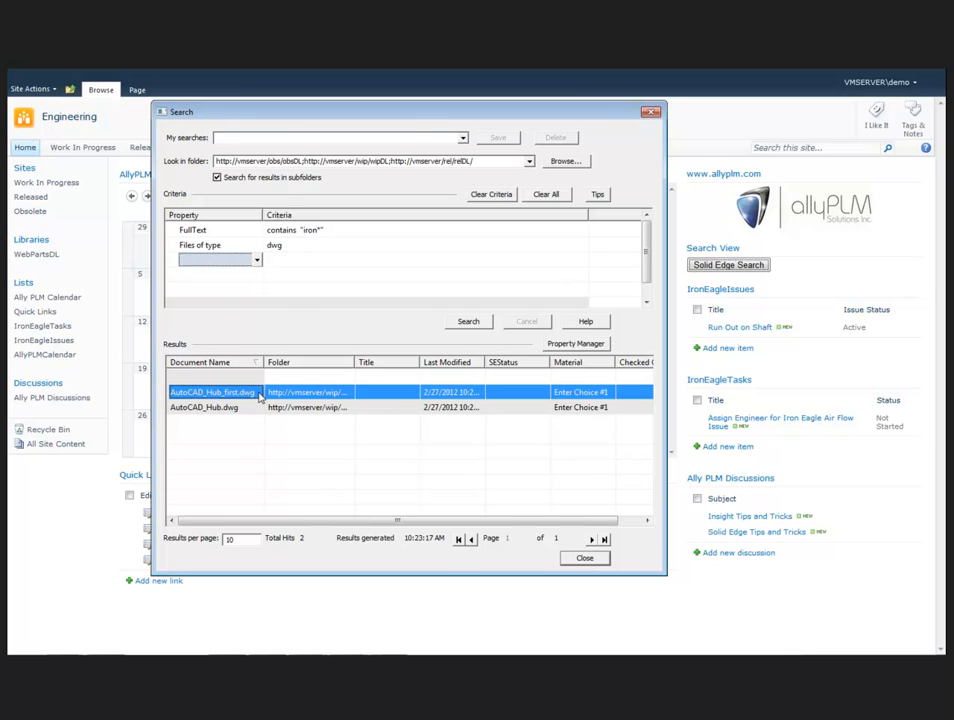
right_click(260, 393)
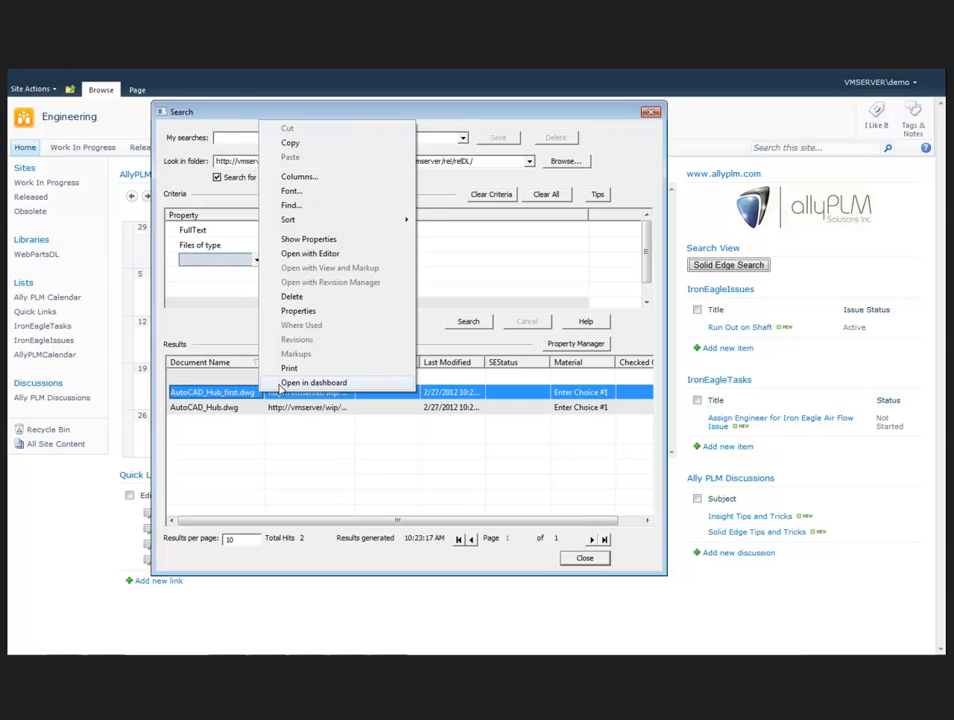
left_click(282, 386)
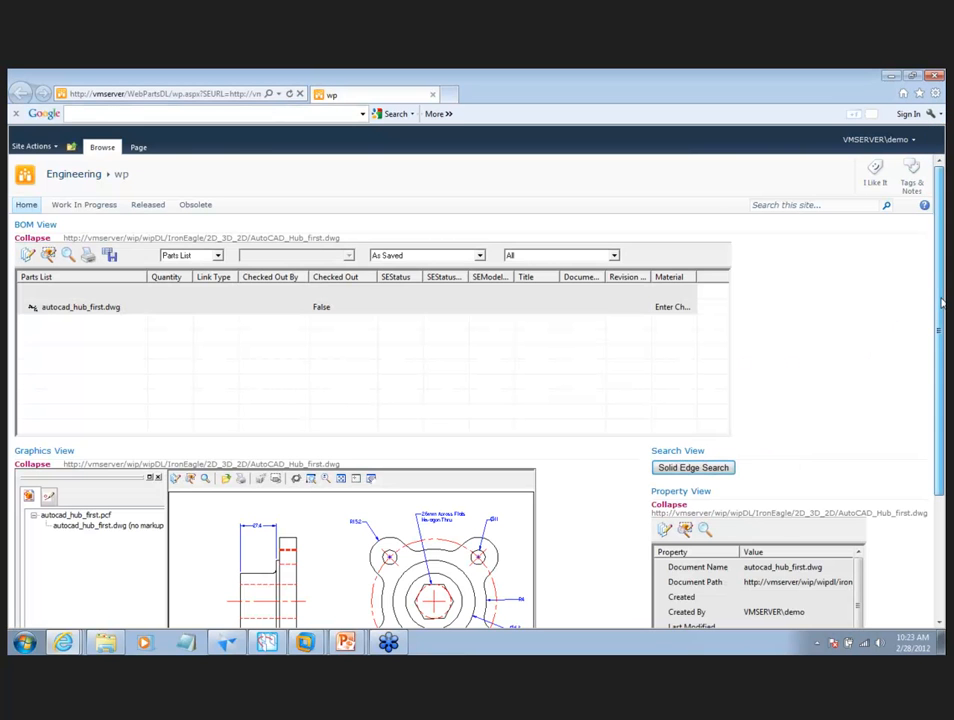
- Examine the hub drawing's title block and hexagon note up close in the Graphics View, and close the dashboard window
left_click_drag(940, 306, 925, 440)
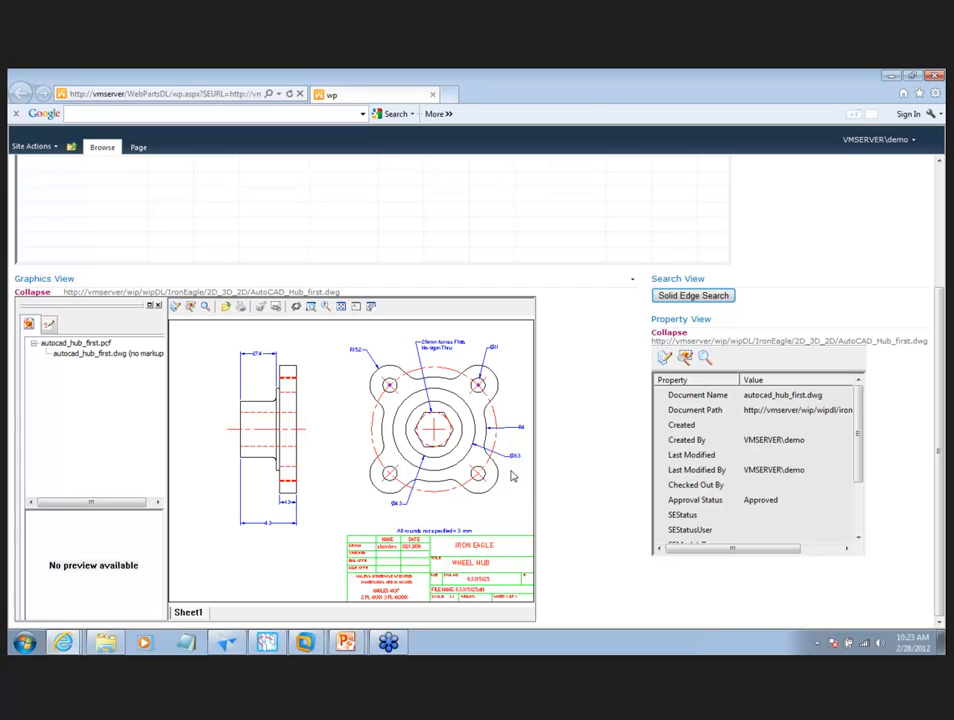
left_click(311, 307)
left_click_drag(356, 503, 530, 592)
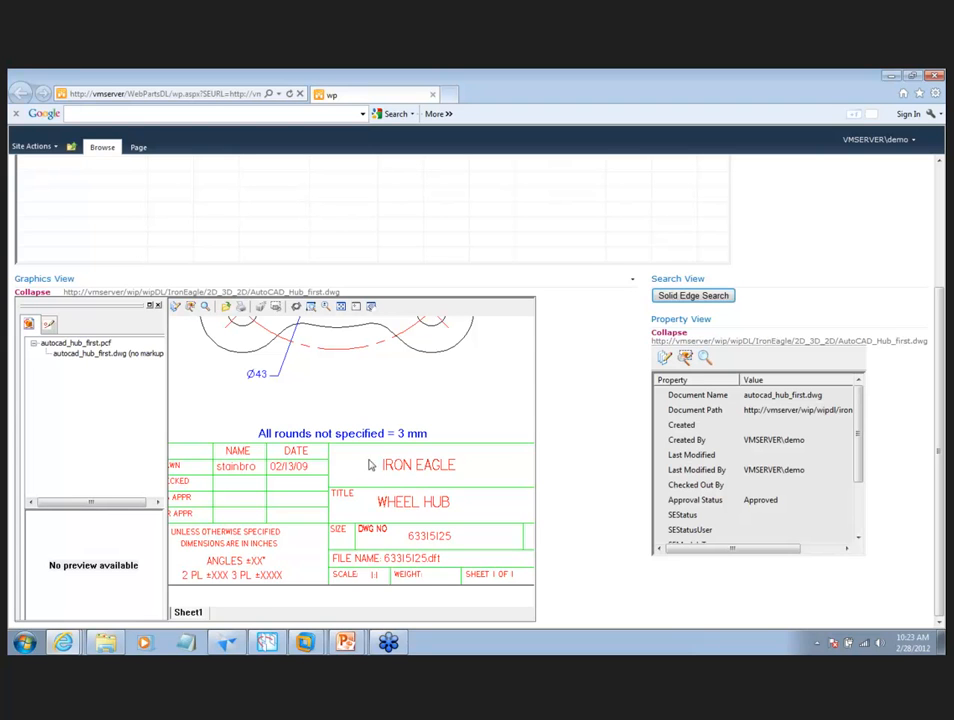
left_click(341, 306)
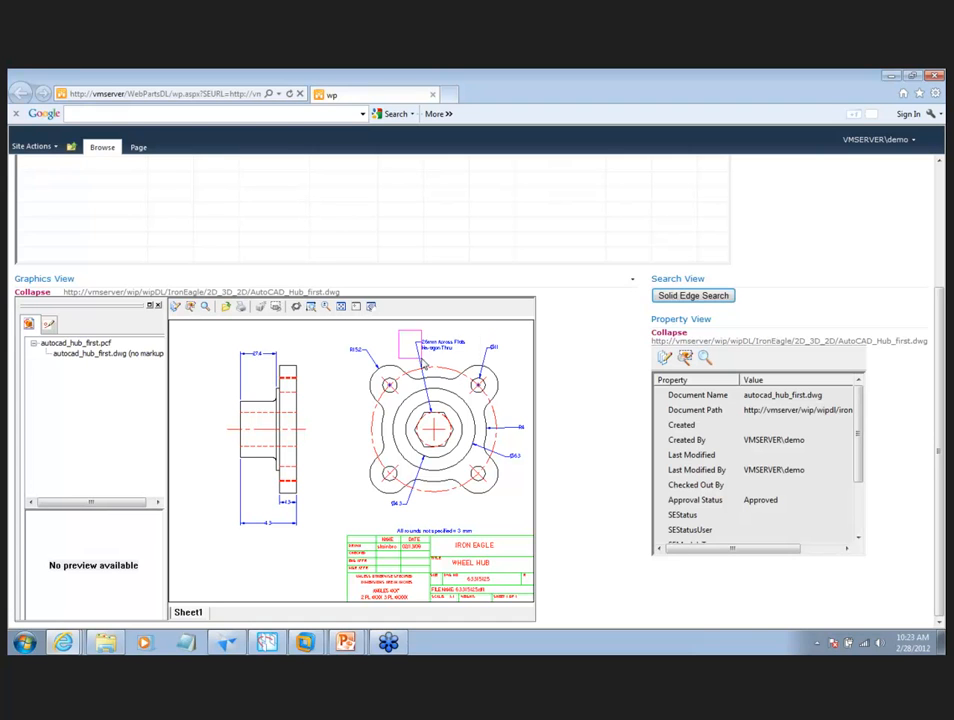
left_click_drag(392, 343, 481, 373)
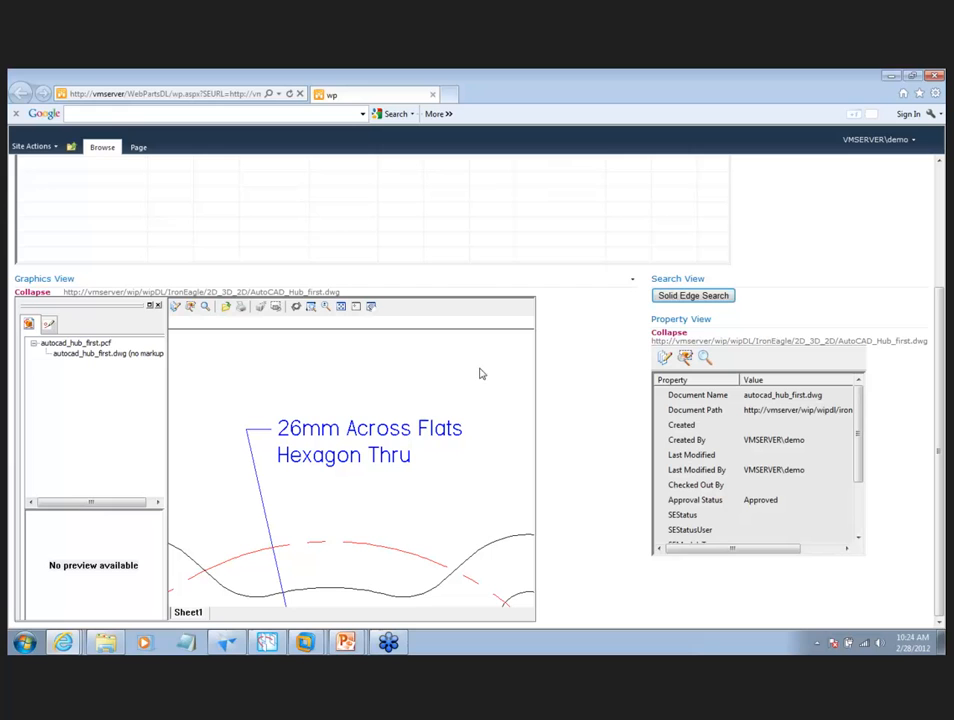
left_click(341, 306)
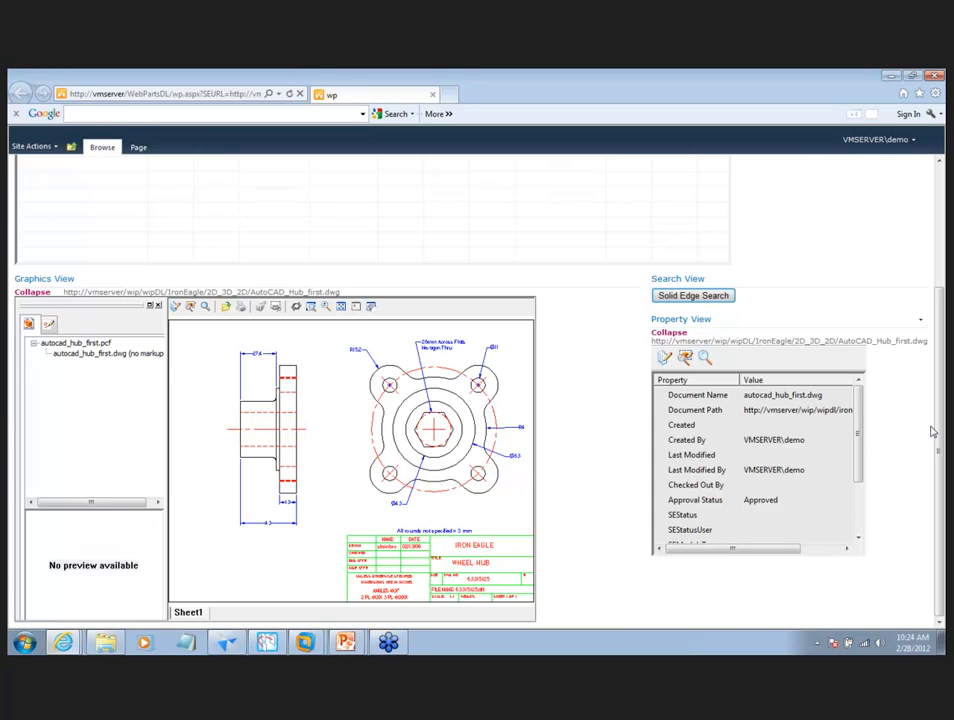
left_click_drag(938, 428, 938, 300)
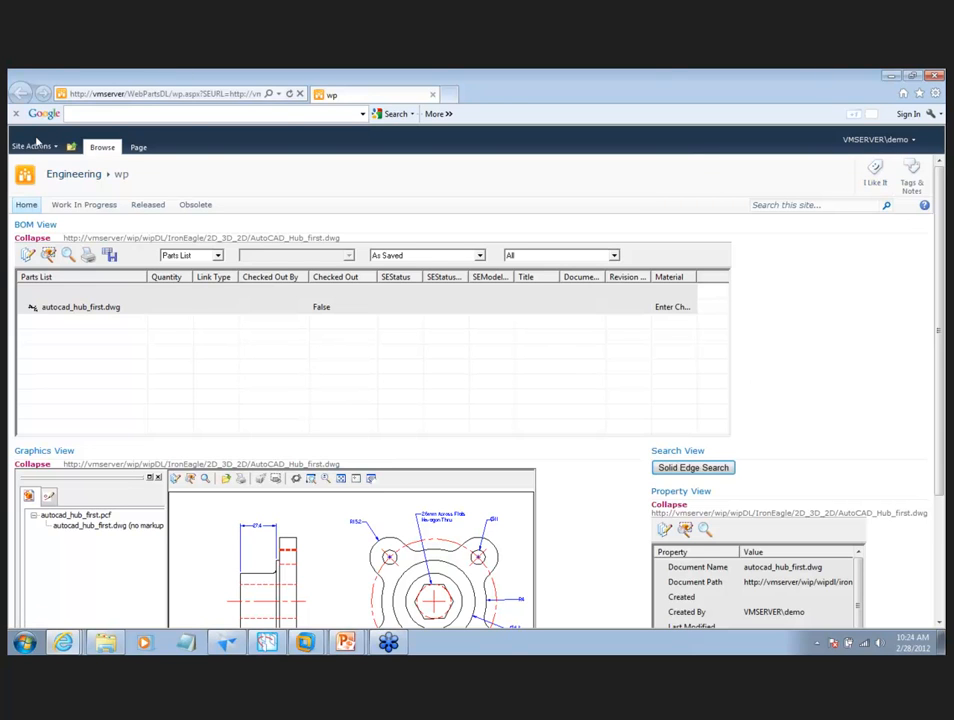
left_click(936, 76)
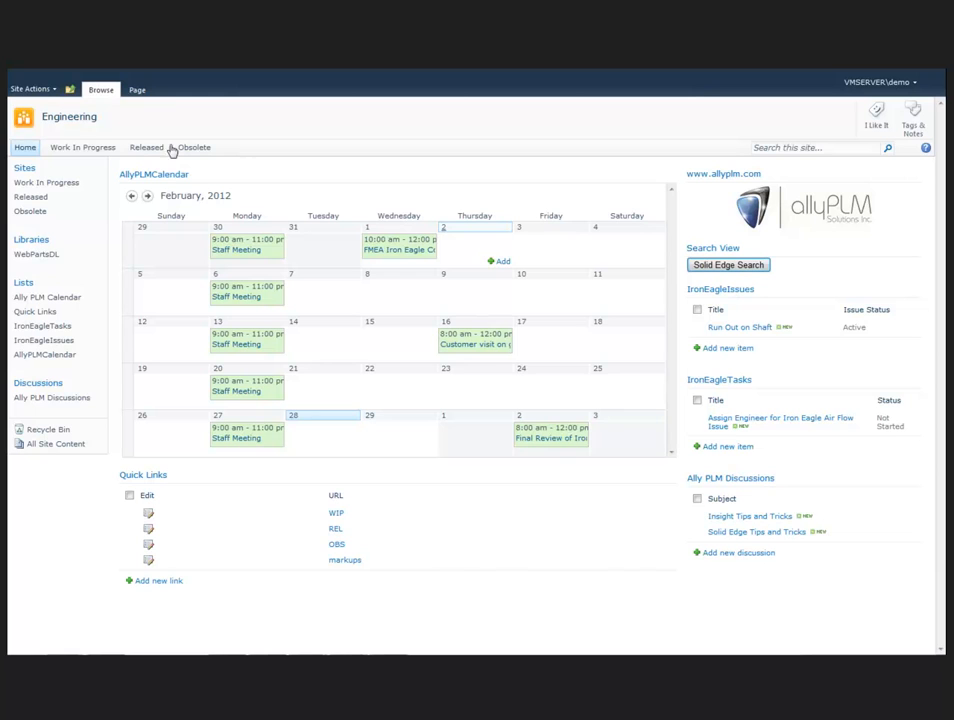
- Review the Engineering site's permission groups and permission levels, and return to the home page
left_click(32, 89)
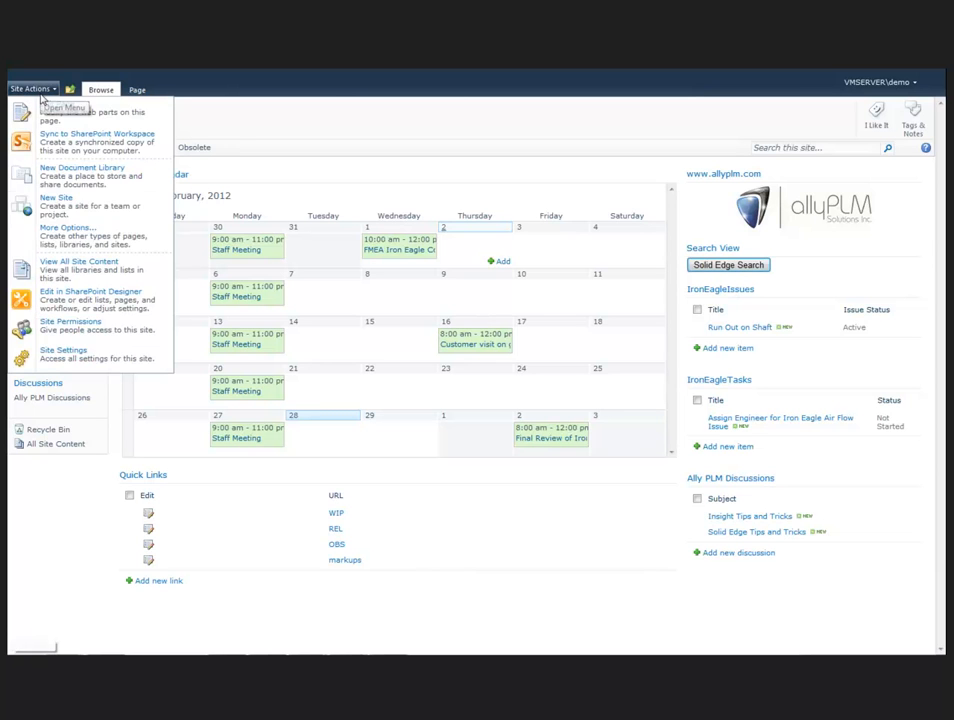
left_click(86, 334)
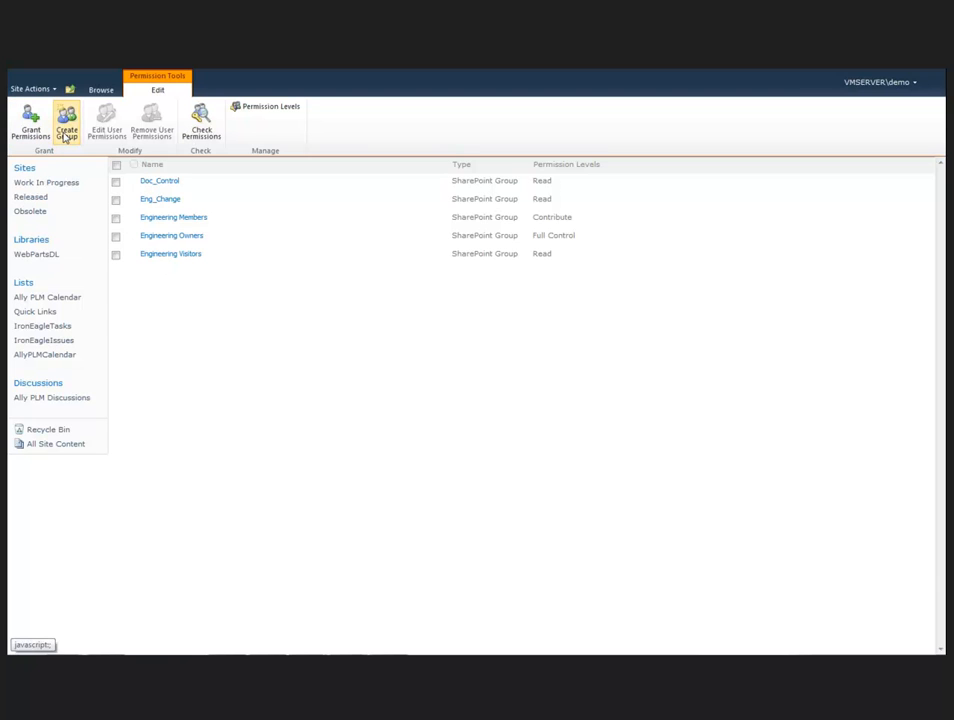
left_click(255, 110)
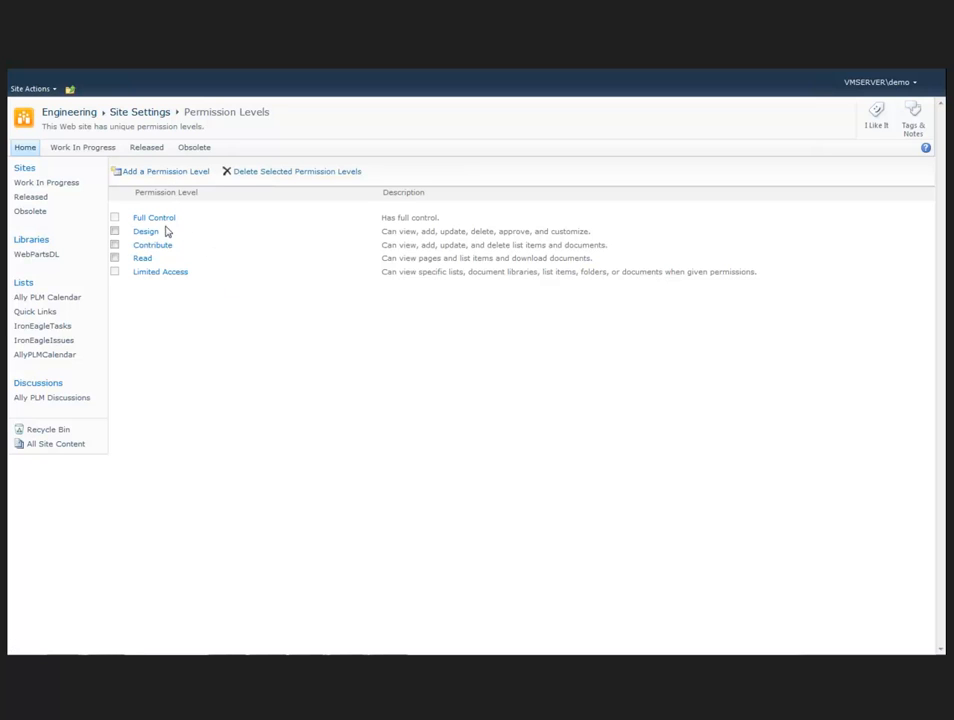
left_click(25, 149)
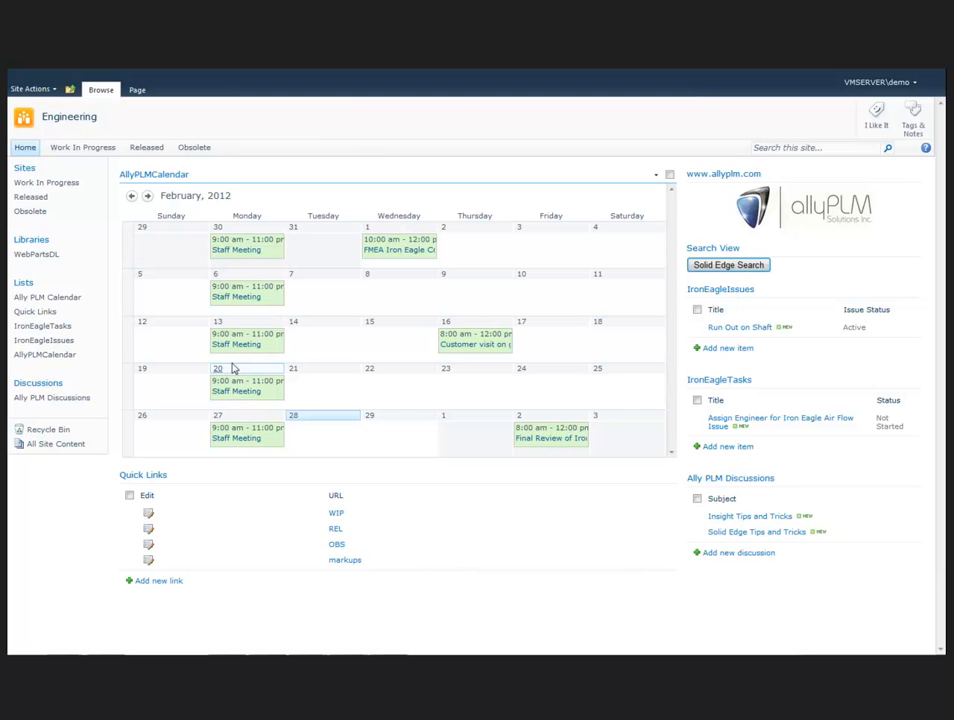
- Switch to Solid Edge, inspect the mower assembly ASM_01_00001.asm from several angles, and close the assembly
key("alt+Tab")
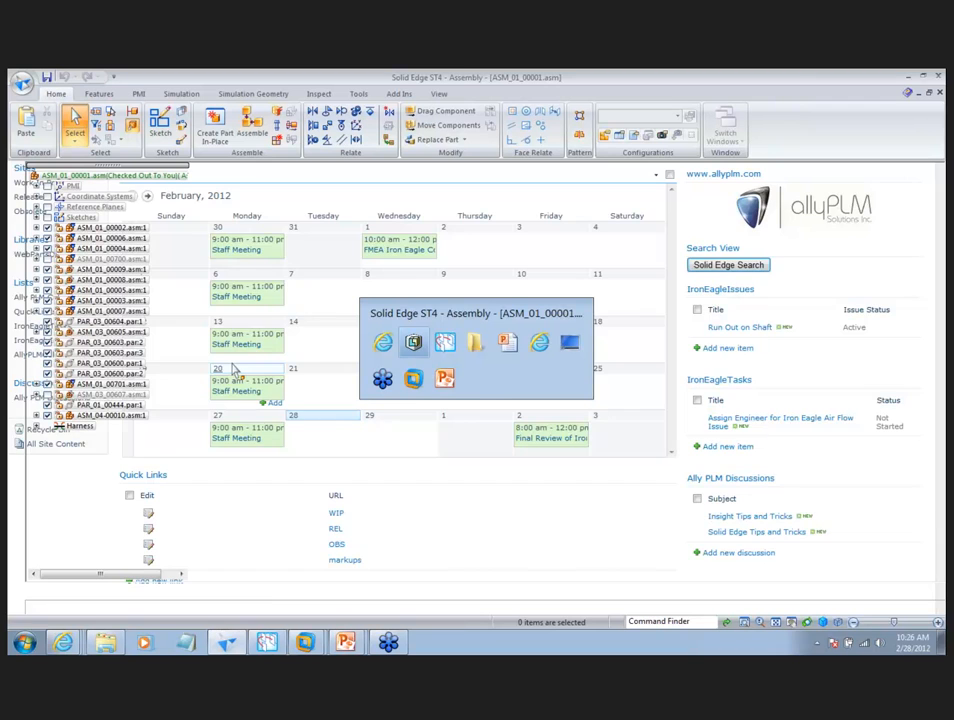
middle_click_drag(400, 345, 399, 308)
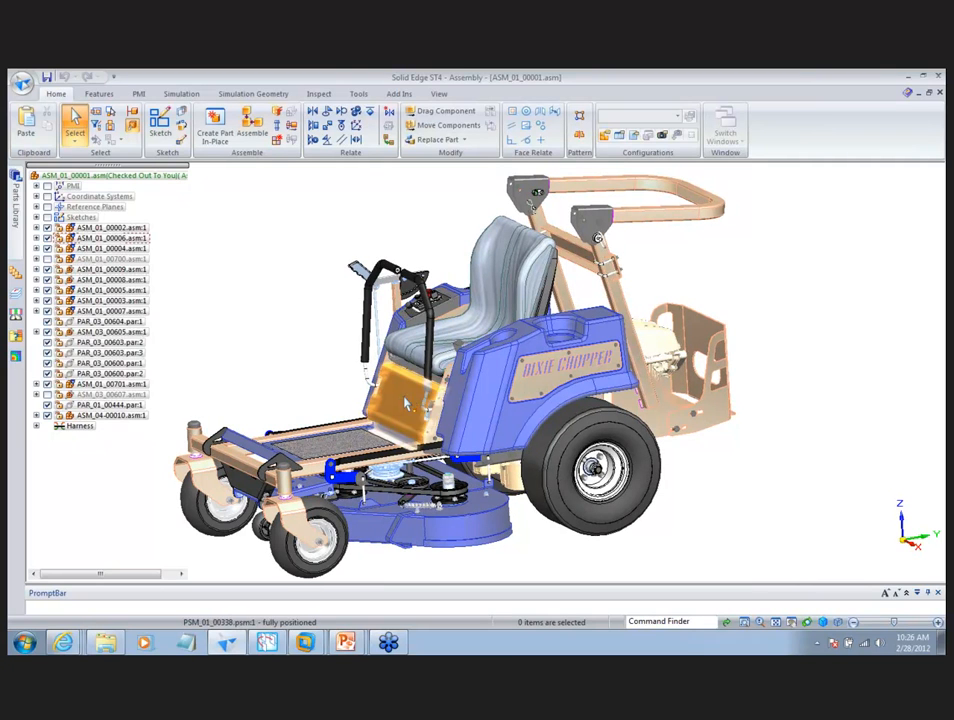
middle_click_drag(405, 403, 418, 400)
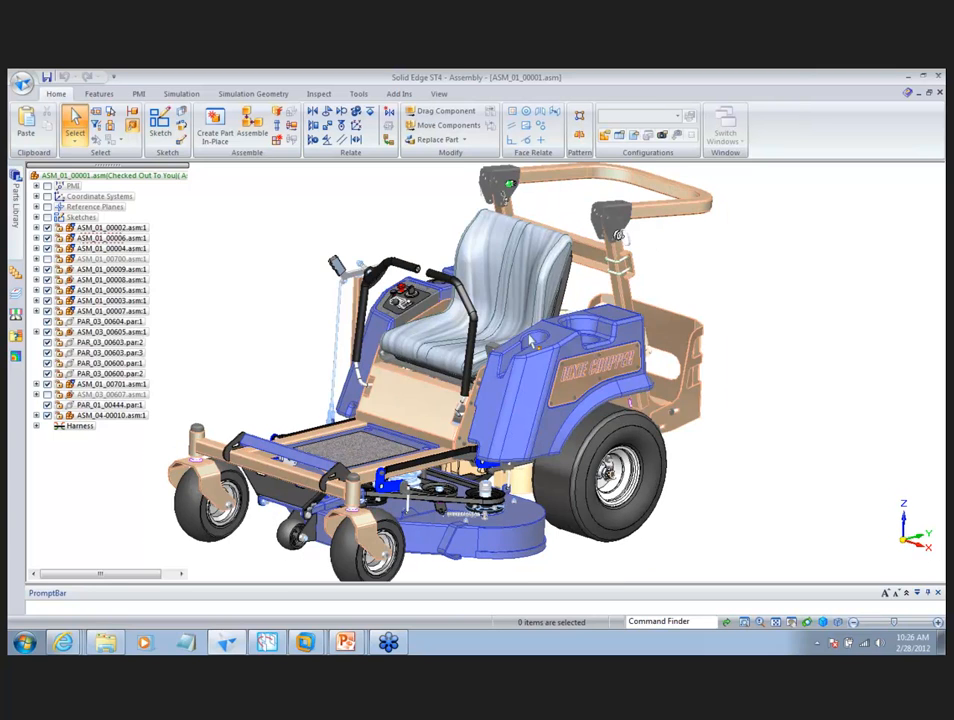
middle_click_drag(550, 344, 422, 408)
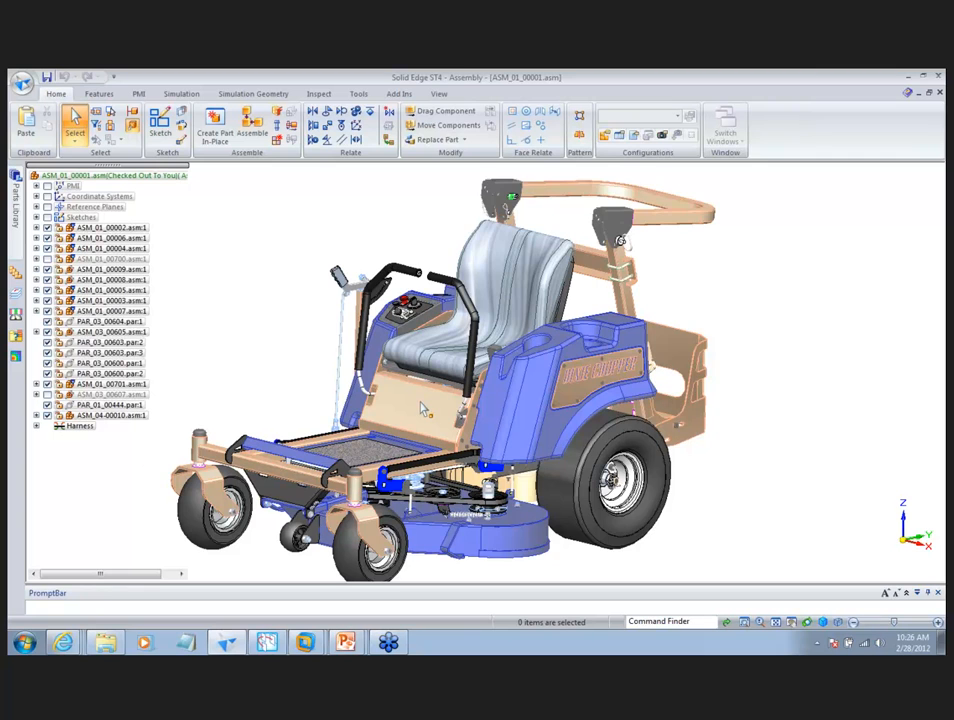
scroll(421, 408, "up", 2)
scroll(421, 408, "up", 2)
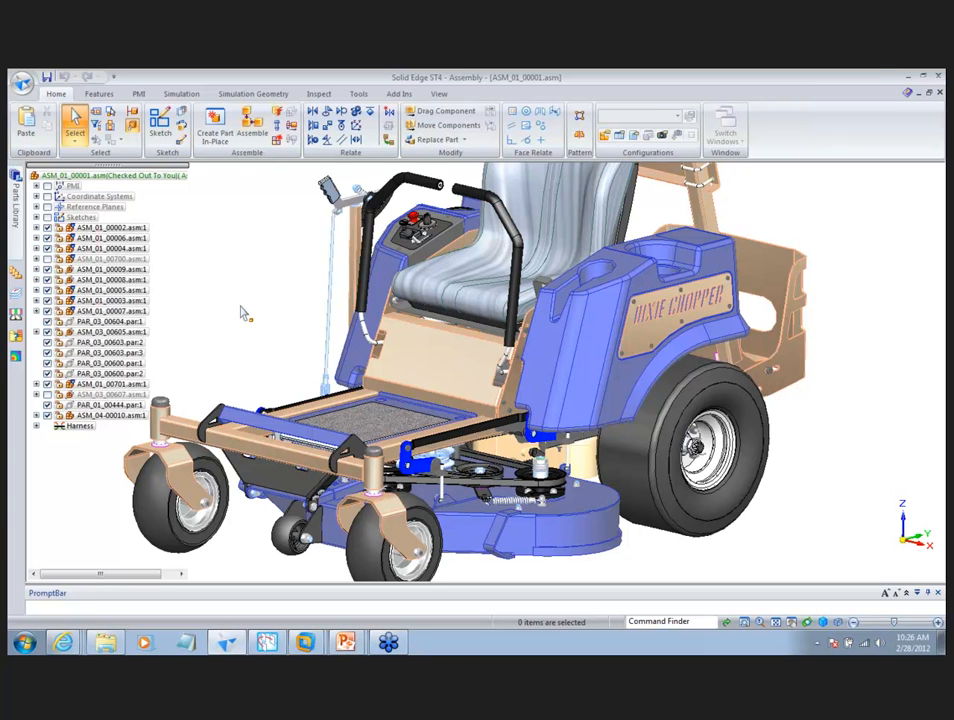
middle_click_drag(240, 313, 240, 313)
scroll(240, 313, "down", 2)
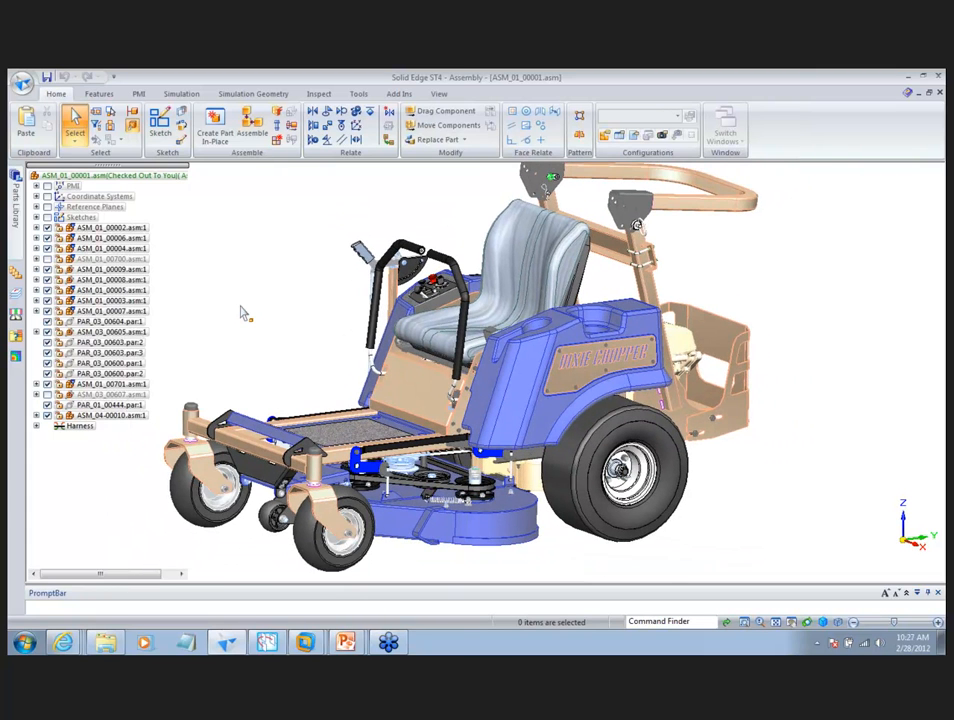
middle_click_drag(240, 313, 240, 313)
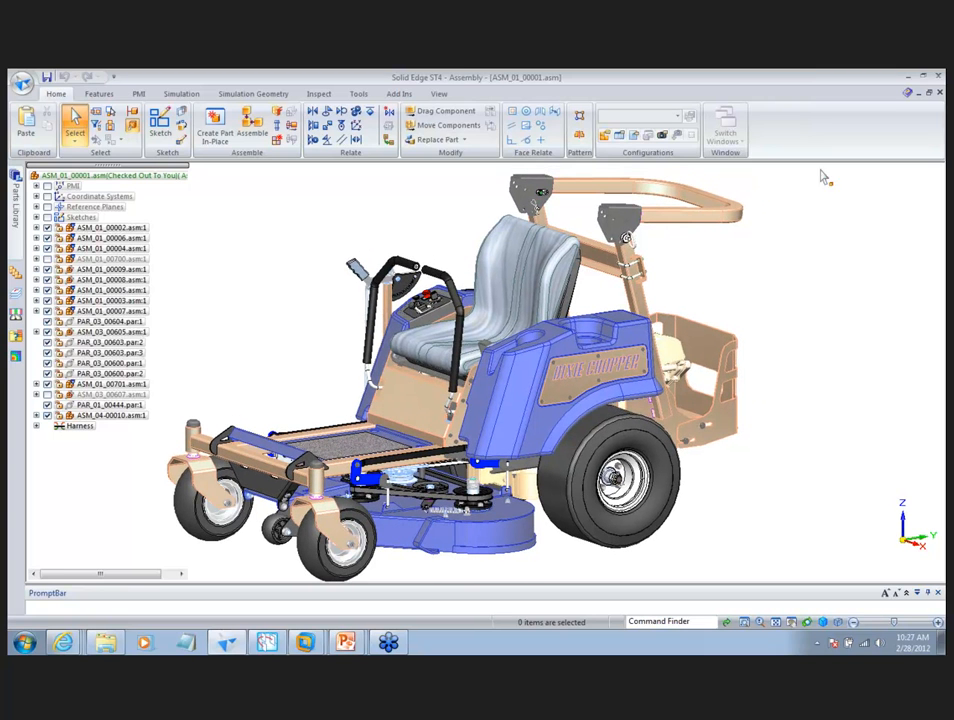
left_click(940, 93)
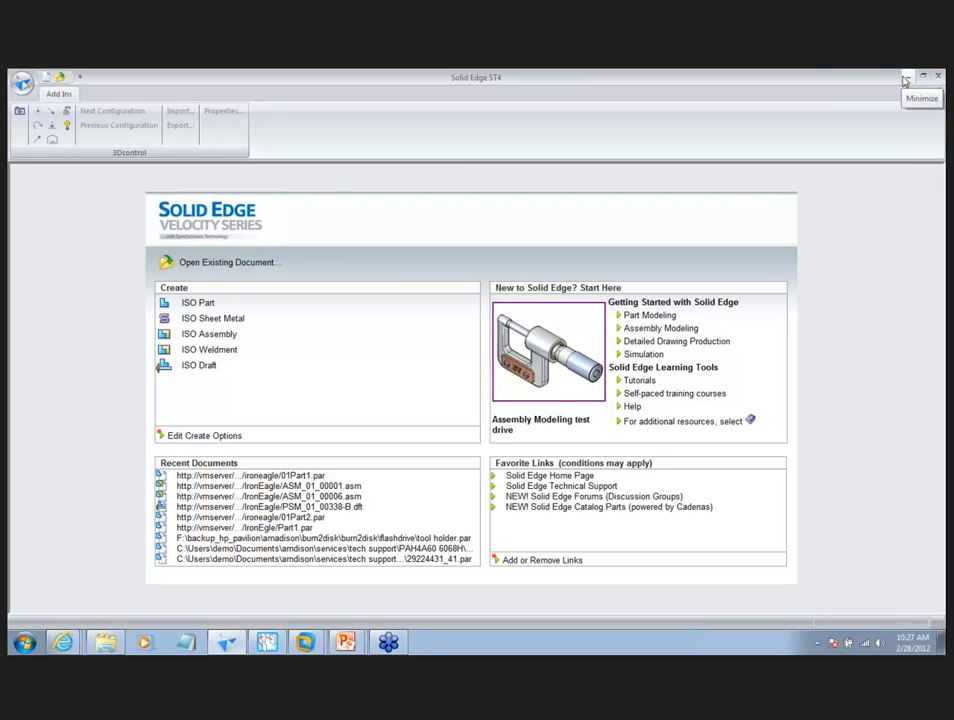
- Back on the Engineering site in the browser, edit the Iron Eagle Air Flow Issue task to 100% complete with status Completed
key("alt+Tab")
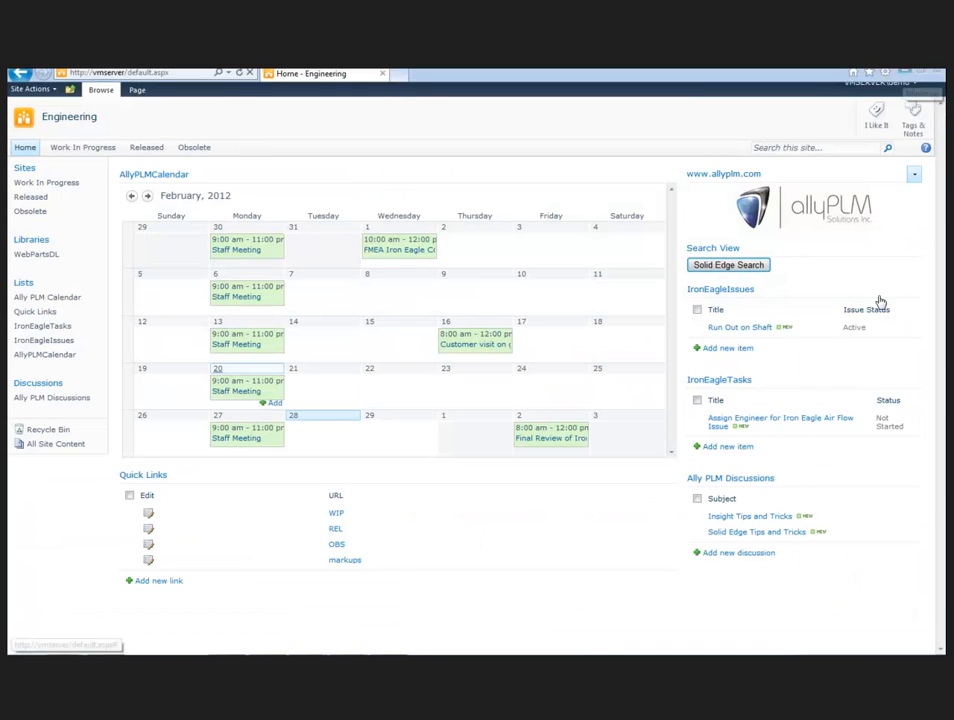
left_click(735, 425)
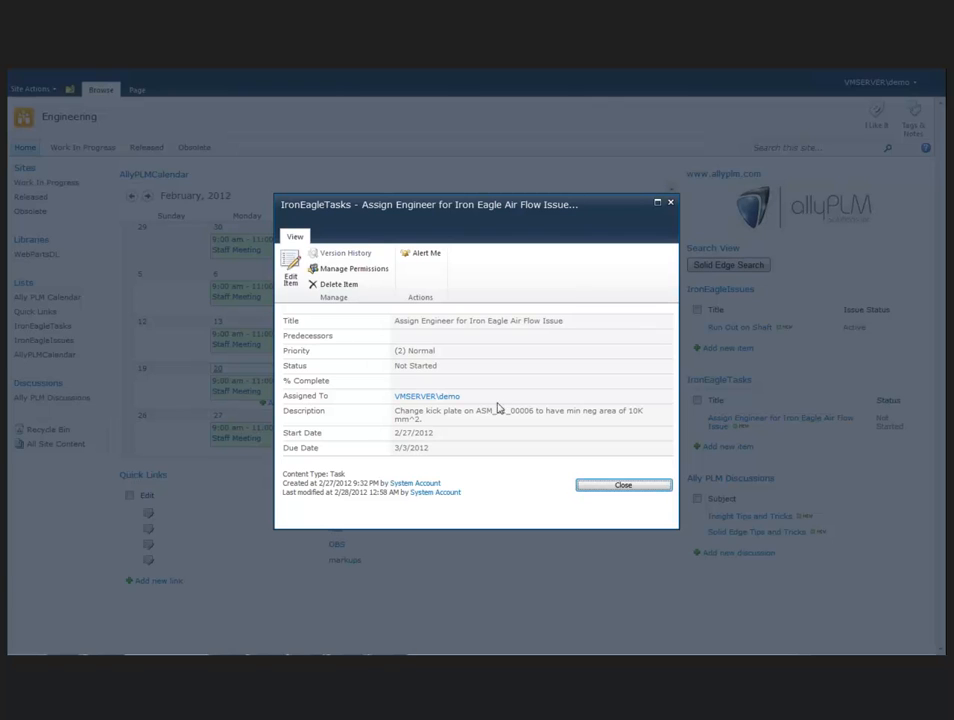
left_click(291, 268)
type("100")
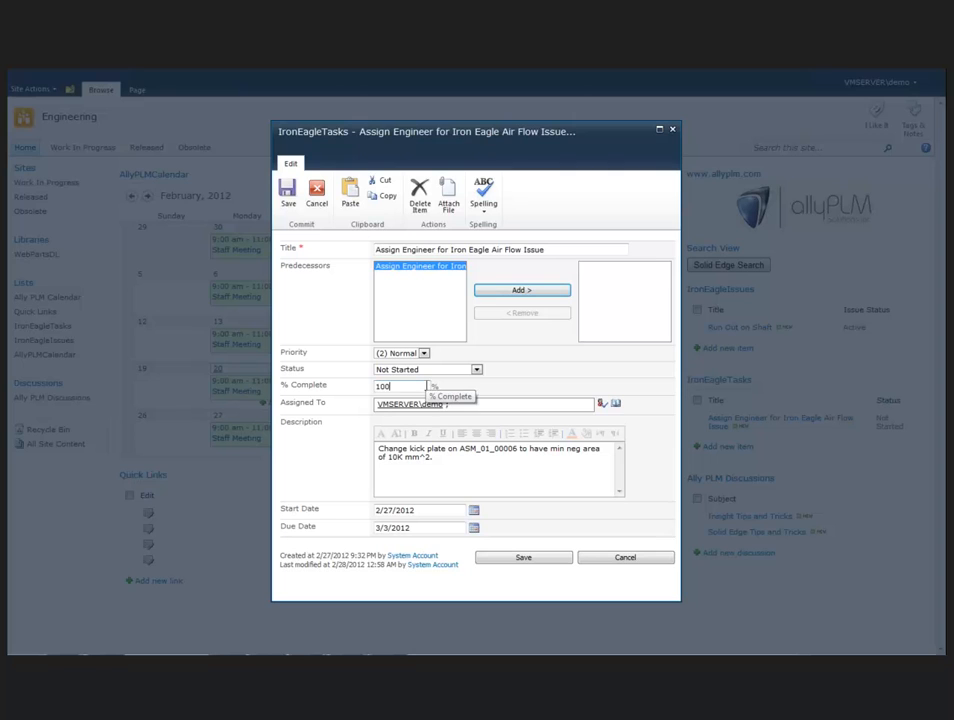
left_click(430, 369)
left_click(430, 396)
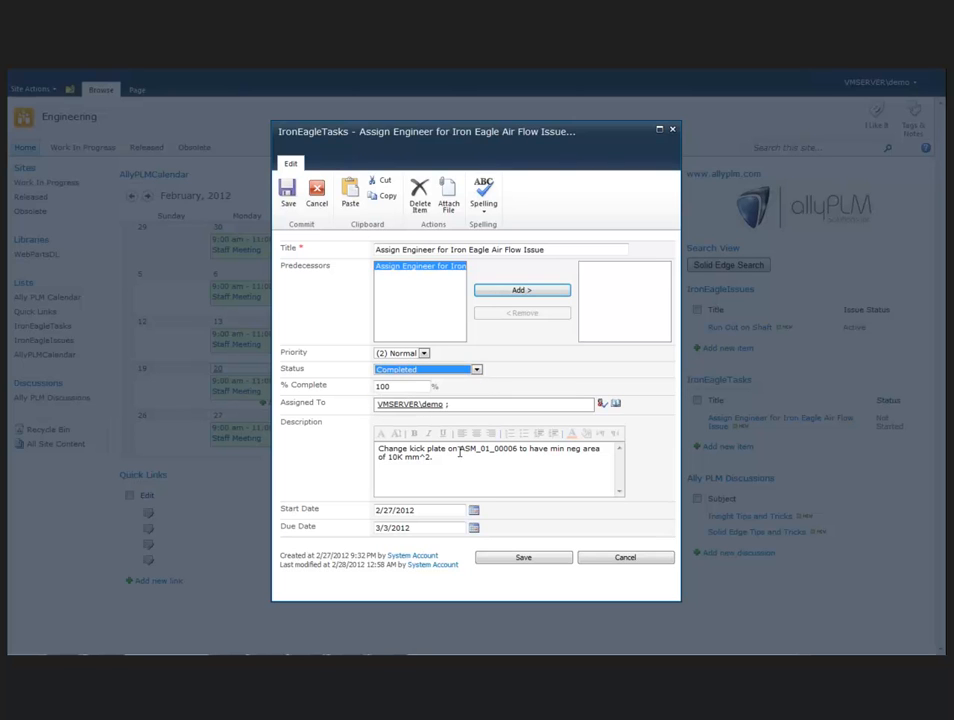
- Copy the assembly name ASM_01_00006 from the task's description and save the task
left_click_drag(516, 449, 460, 449)
key("ctrl+c")
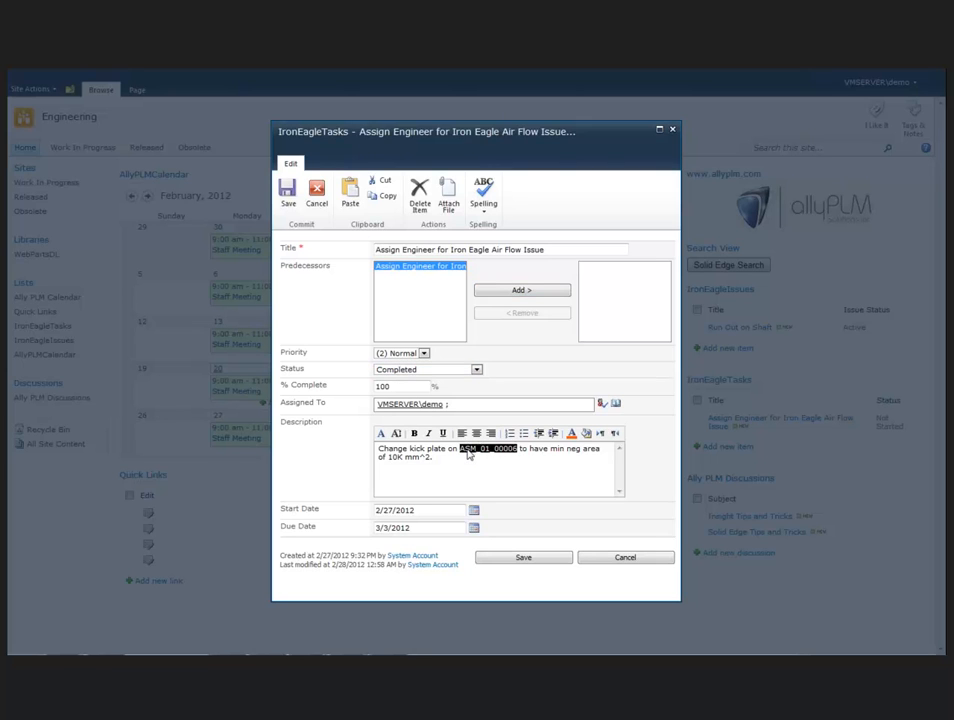
left_click(524, 558)
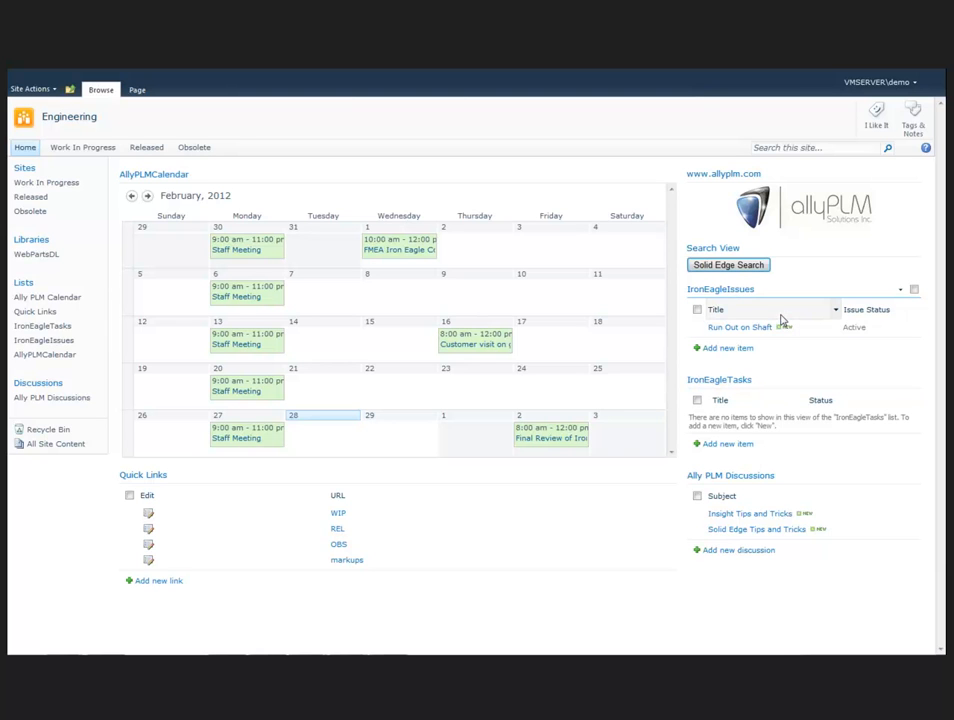
- In the Solid Edge search, remove the extra criterion row and change the property of the FullText criterion to Filename
left_click(740, 266)
left_click(256, 245)
left_click(280, 246)
key("Delete")
left_click(243, 245)
left_click(245, 230)
left_click(255, 230)
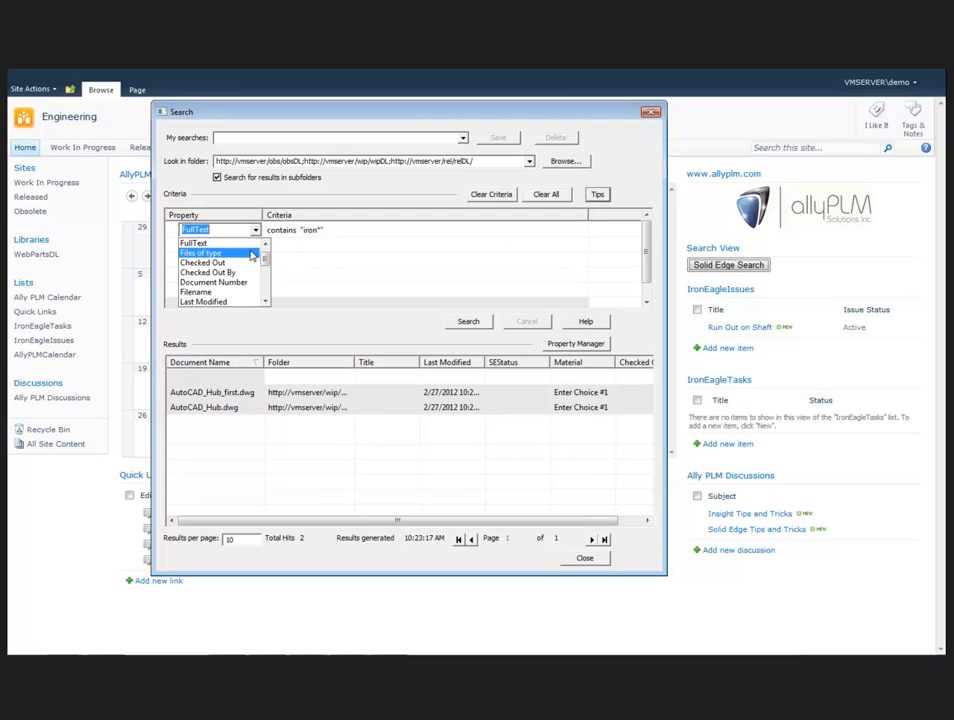
left_click(234, 292)
- Replace the Filename criterion's value with ASM_01_00006* and run the search
left_click(315, 230)
left_click(318, 229)
left_click_drag(322, 230, 226, 239)
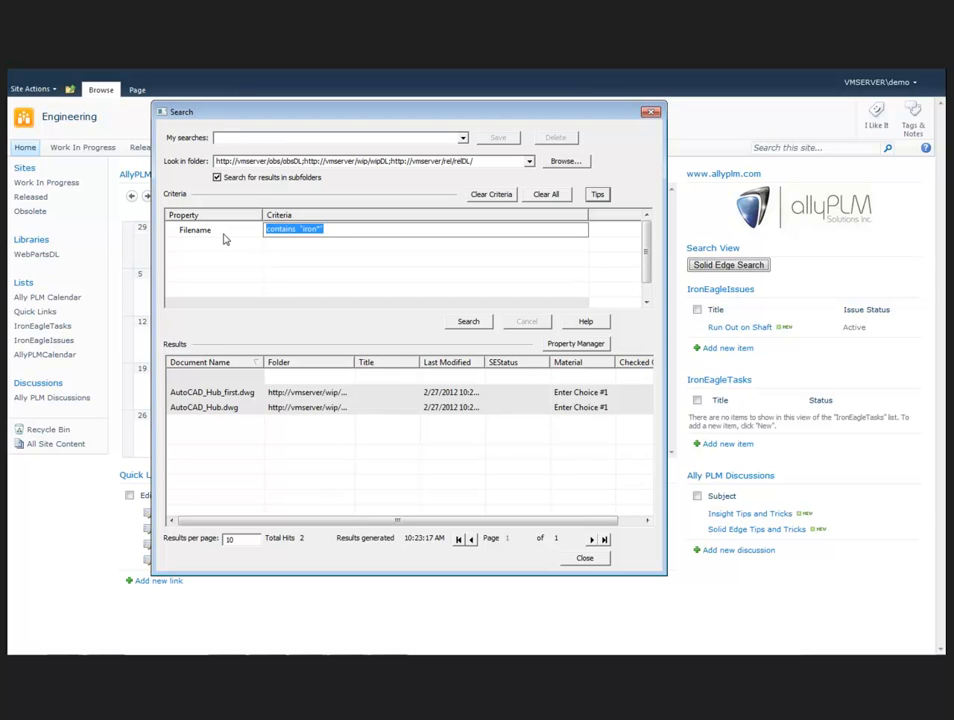
key("ctrl+v")
type("*")
left_click(466, 322)
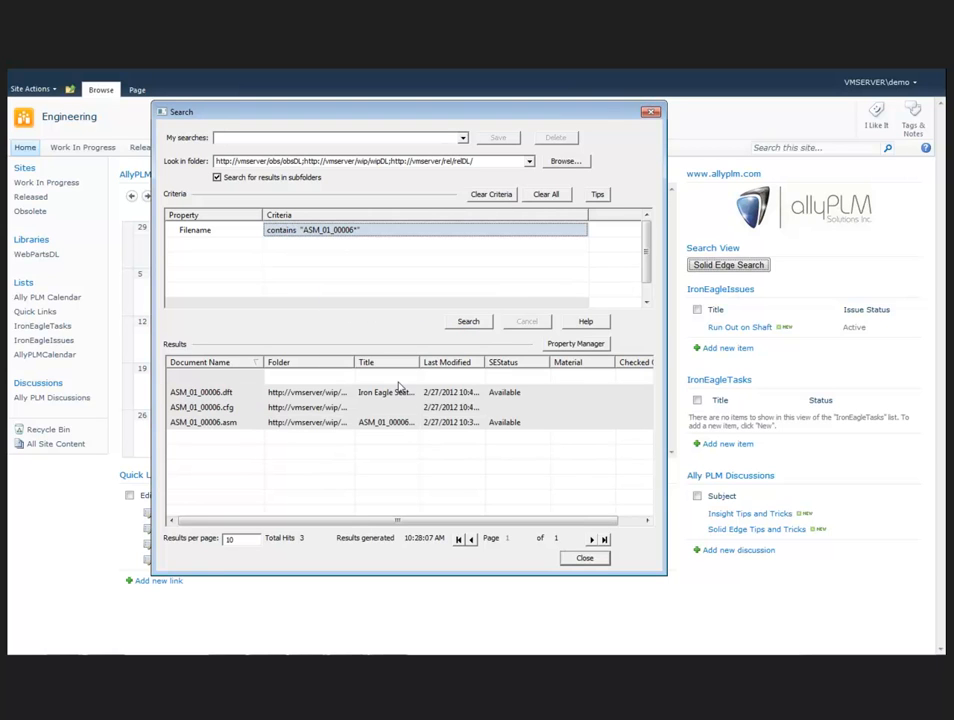
- Open ASM_01_00006.asm from the search results in View and Markup and maximize its document window
left_click(239, 424)
left_click(705, 496)
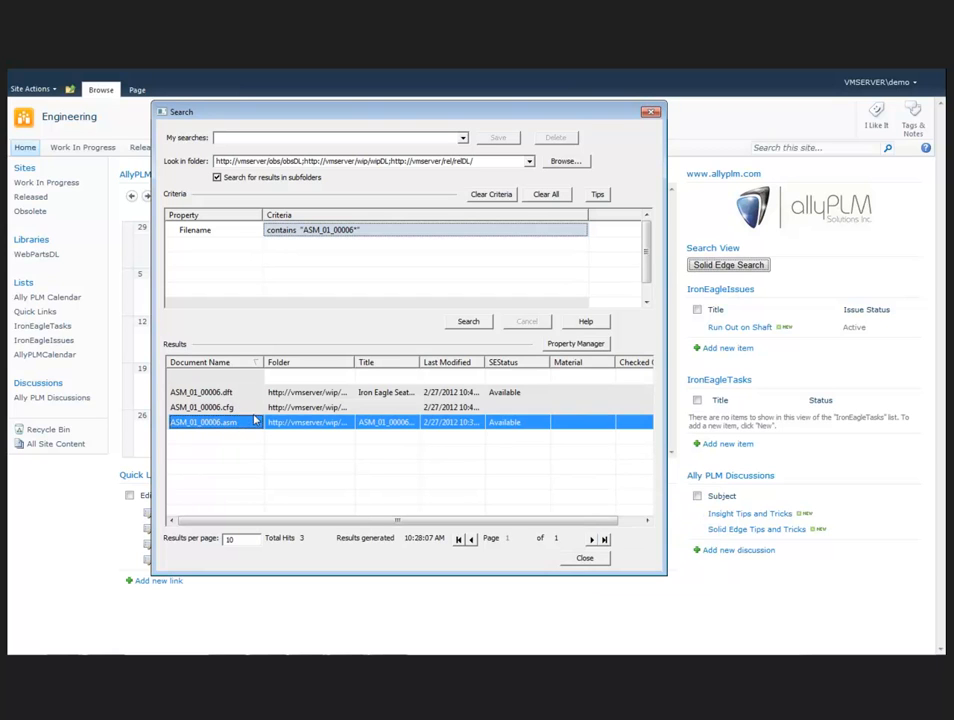
right_click(256, 421)
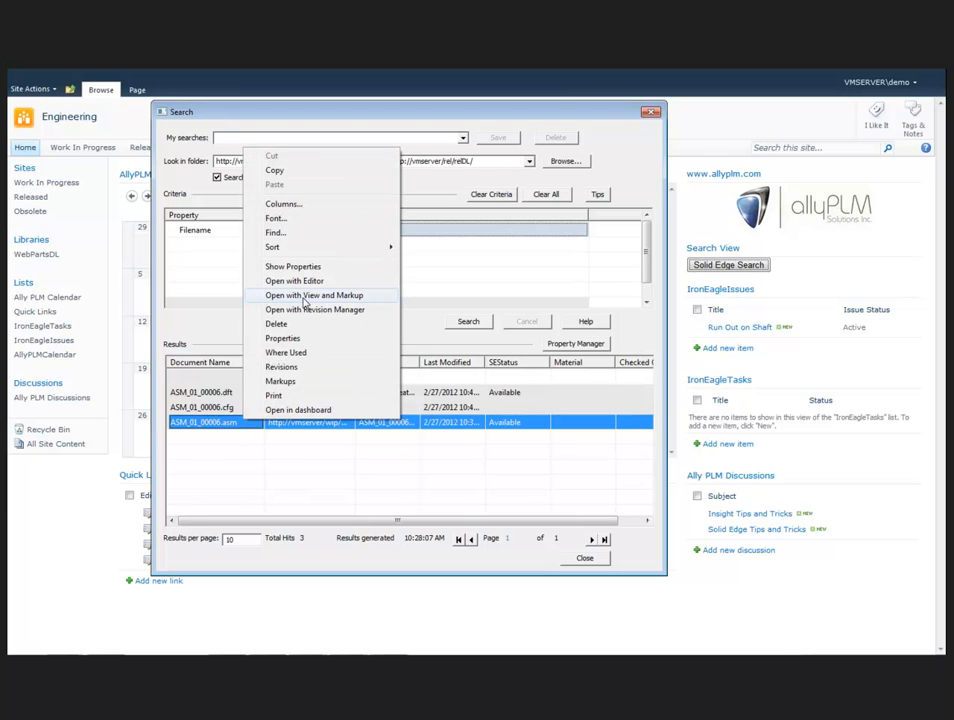
left_click(304, 298)
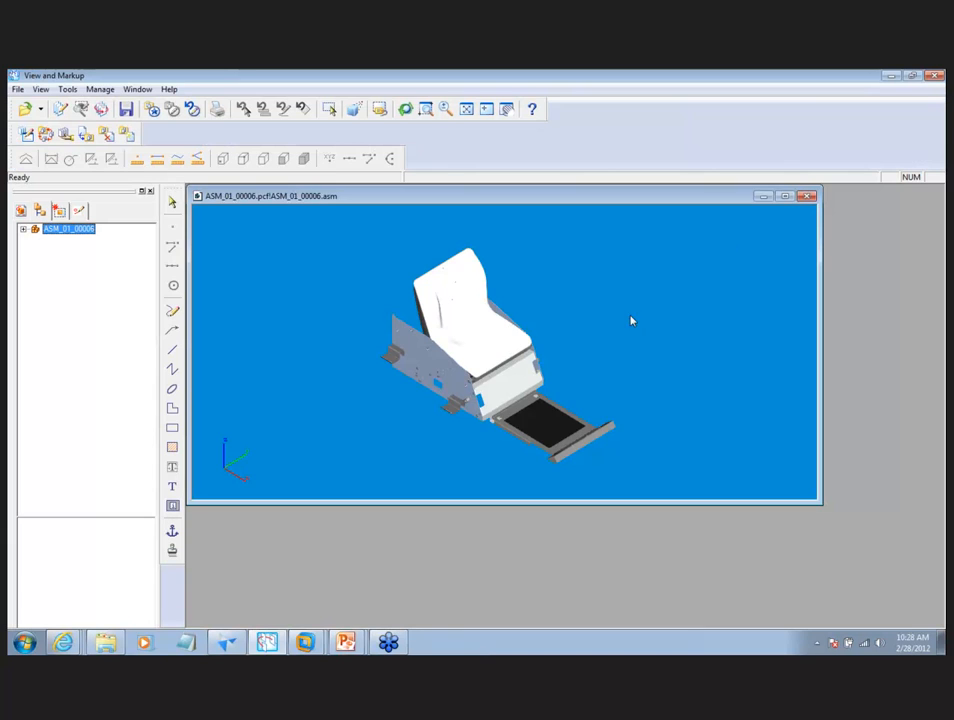
left_click(785, 196)
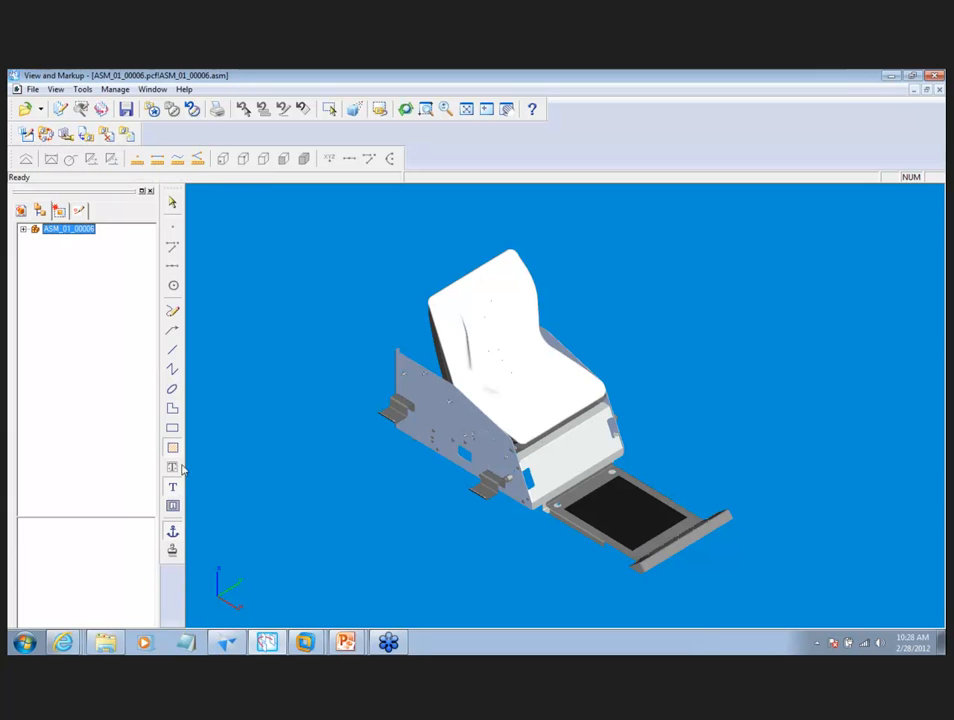
left_click(174, 312)
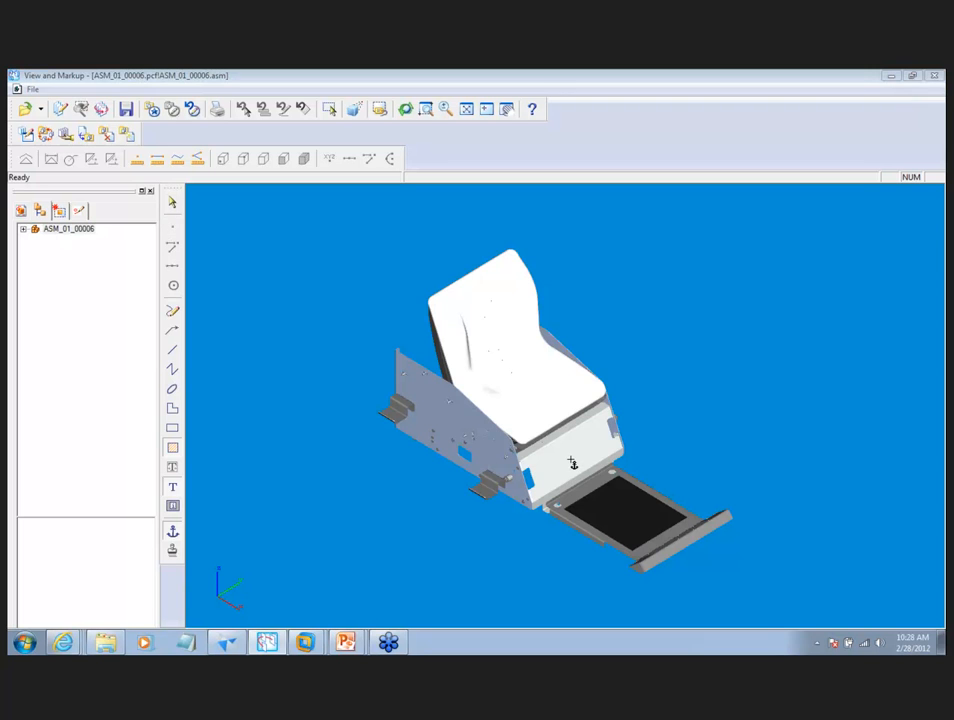
left_click(572, 462)
left_click(437, 236)
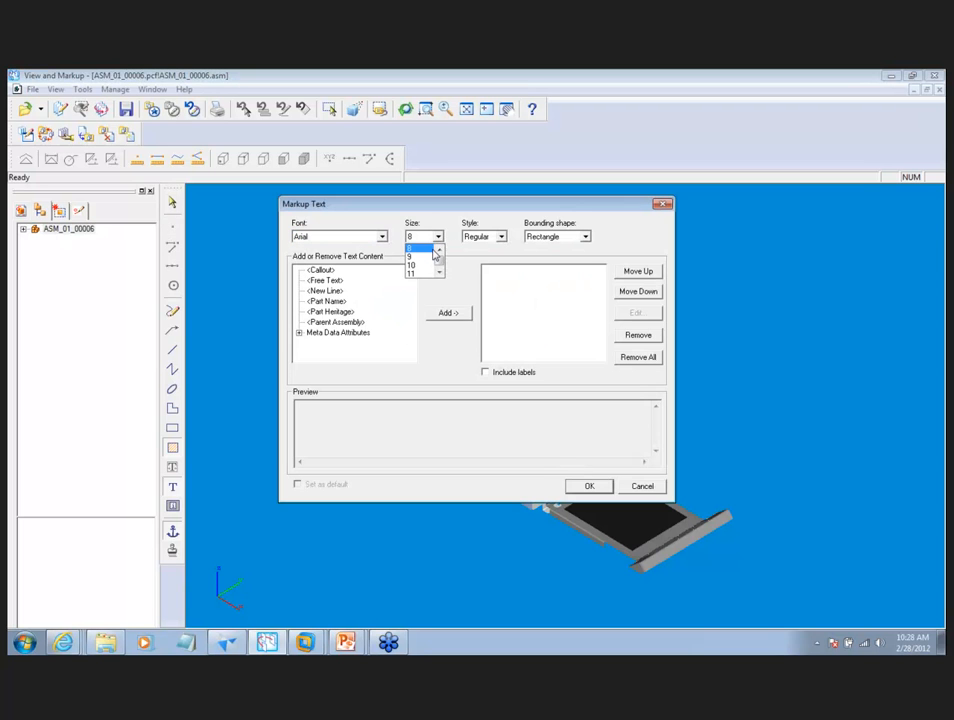
scroll(426, 265, "down", 2)
left_click(418, 270)
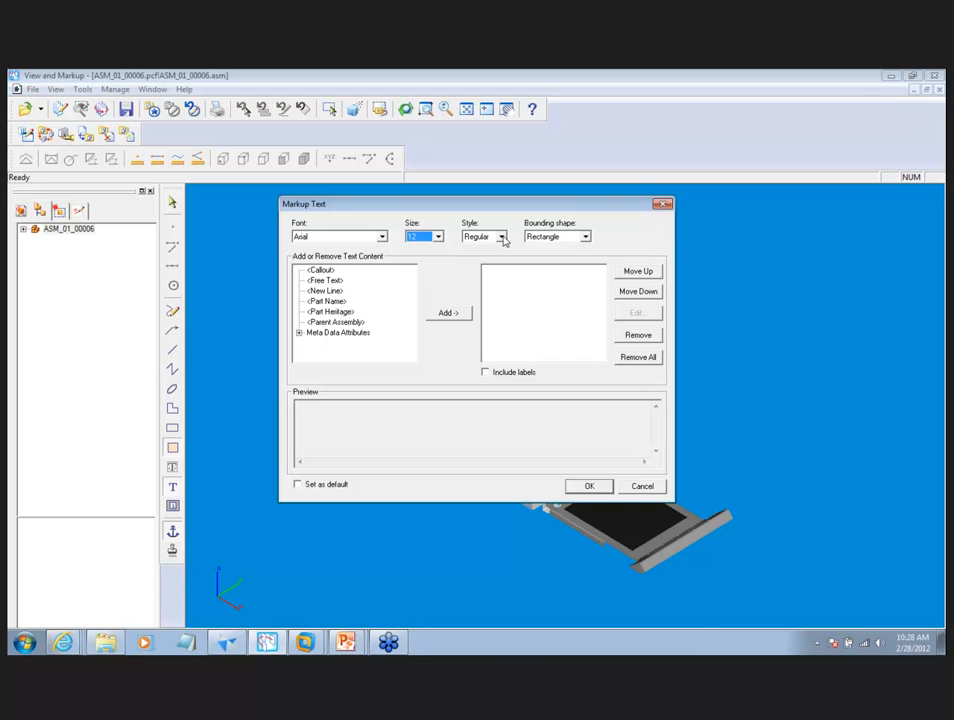
left_click(325, 280)
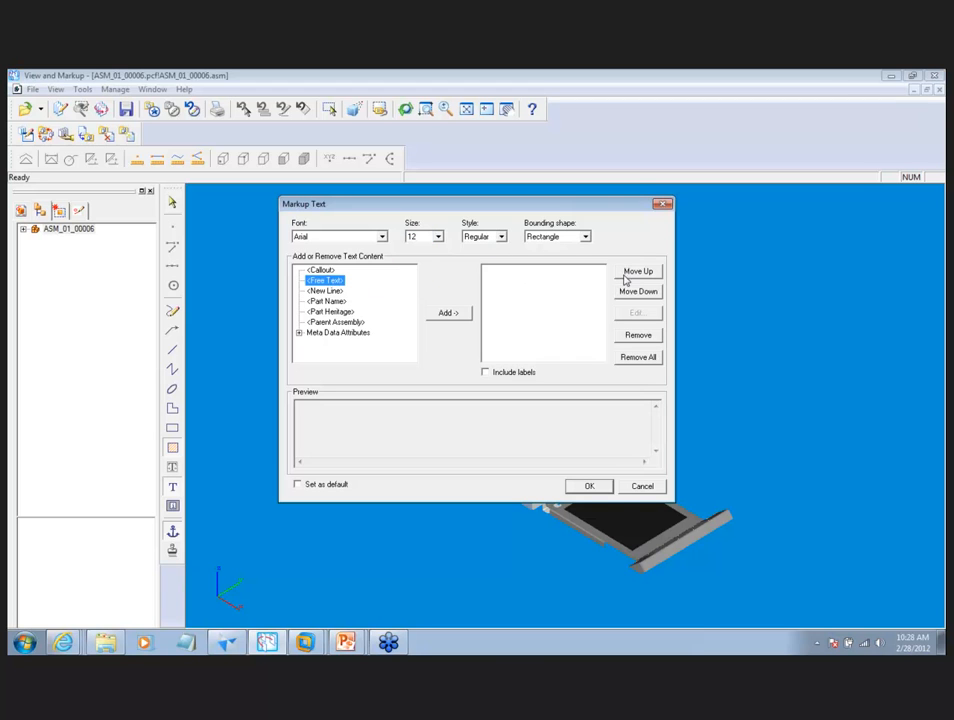
left_click(588, 486)
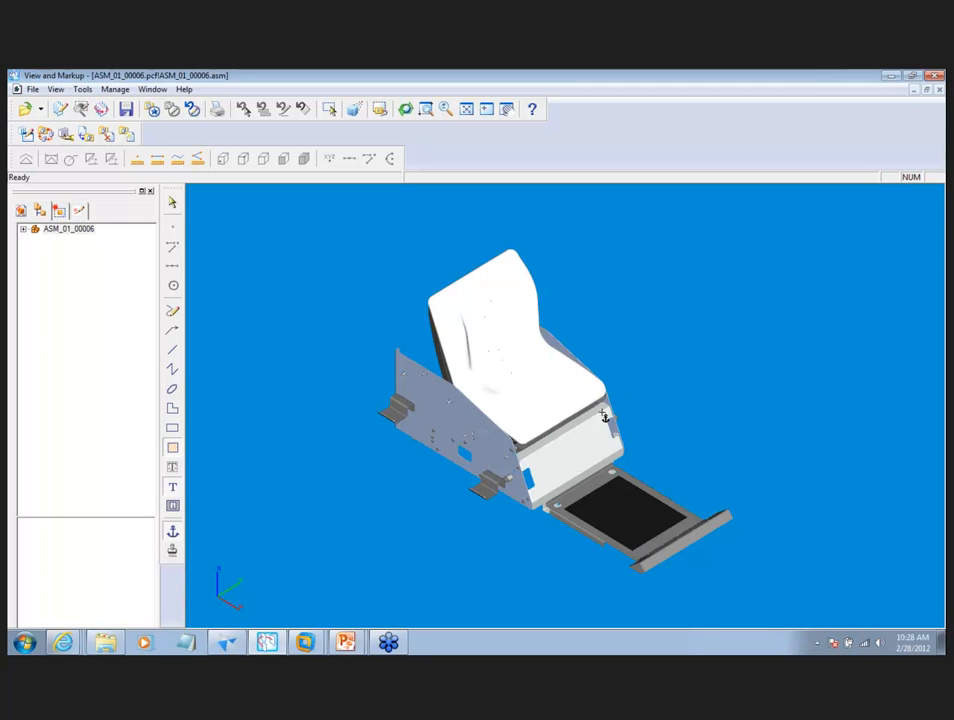
- Anchor a size 12 free-text markup reading "increase neg area to min 10K mm^2 for air flow" to the seat's front panel, placed across the backrest
left_click(561, 463)
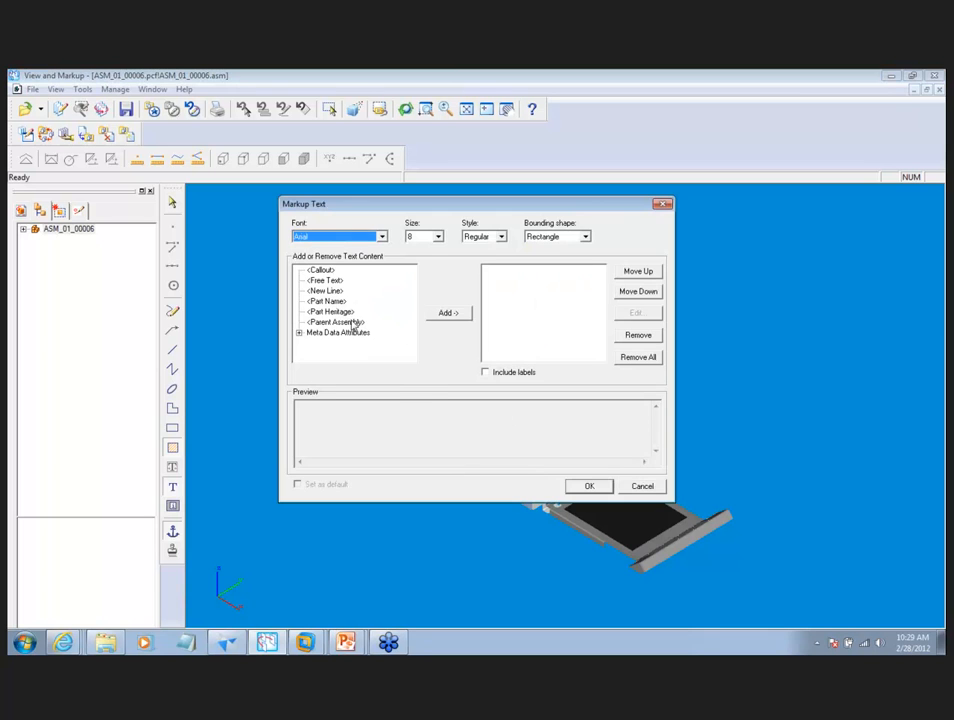
left_click(438, 237)
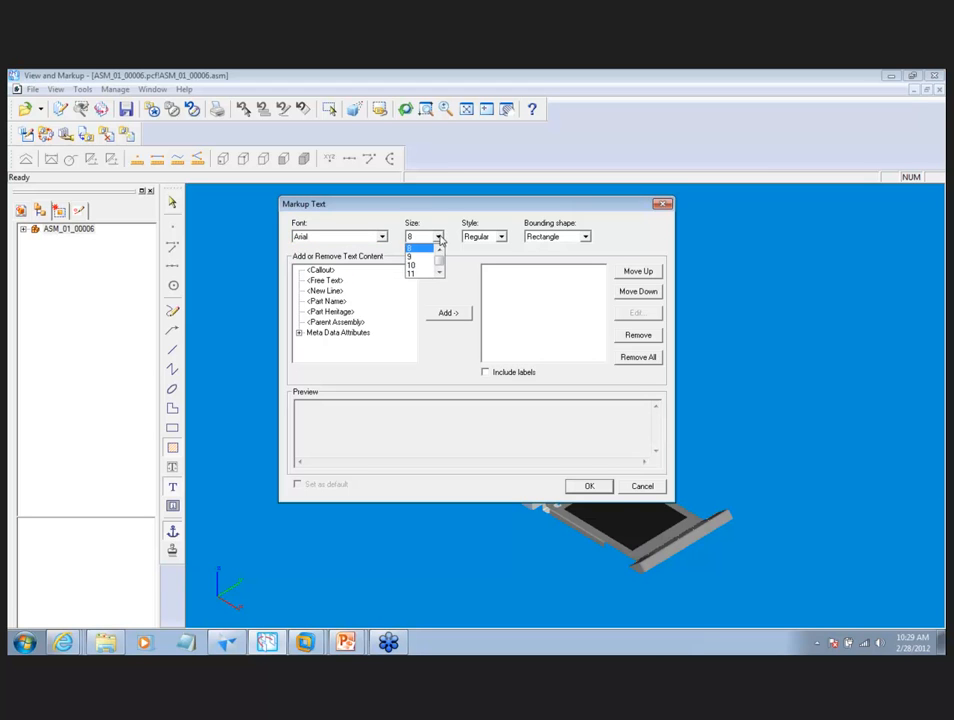
left_click(438, 273)
left_click(422, 274)
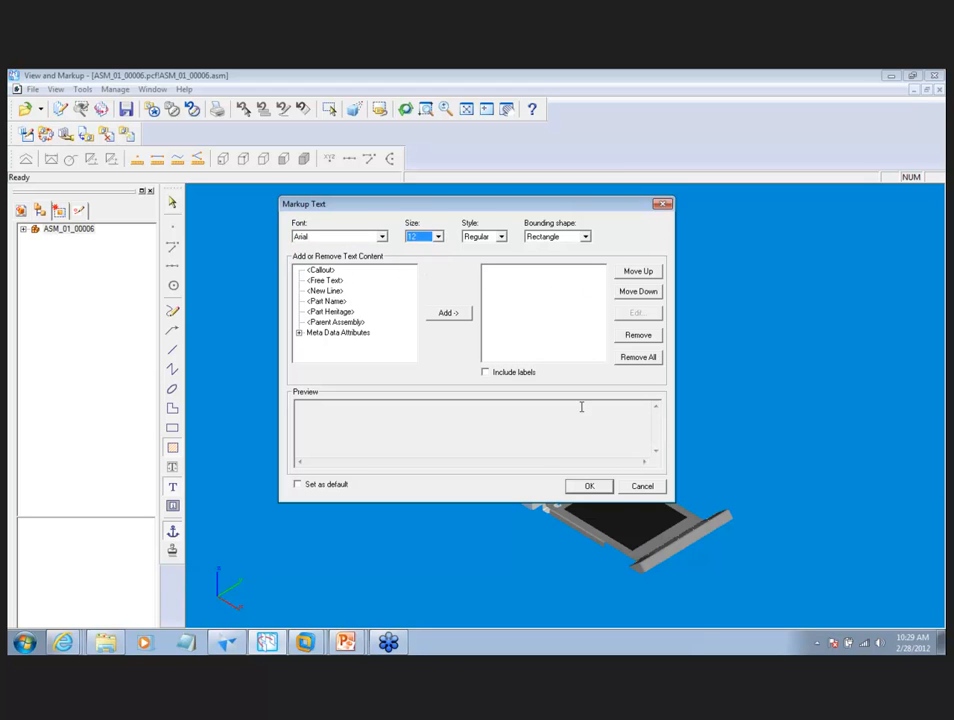
left_click(450, 314)
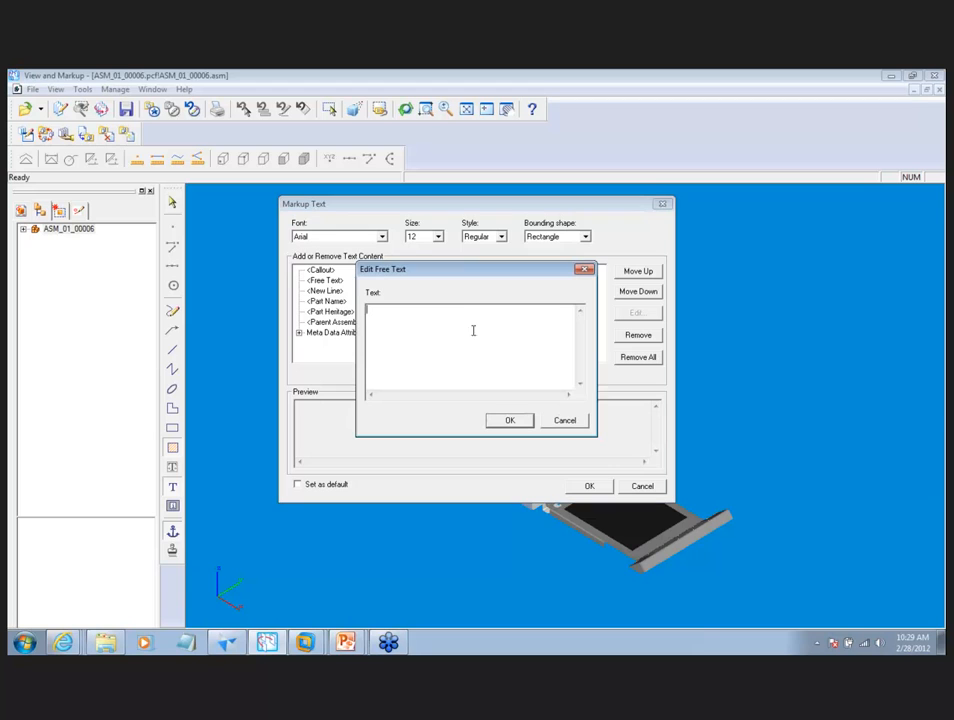
type("increase ne")
type("mm")
left_click(509, 420)
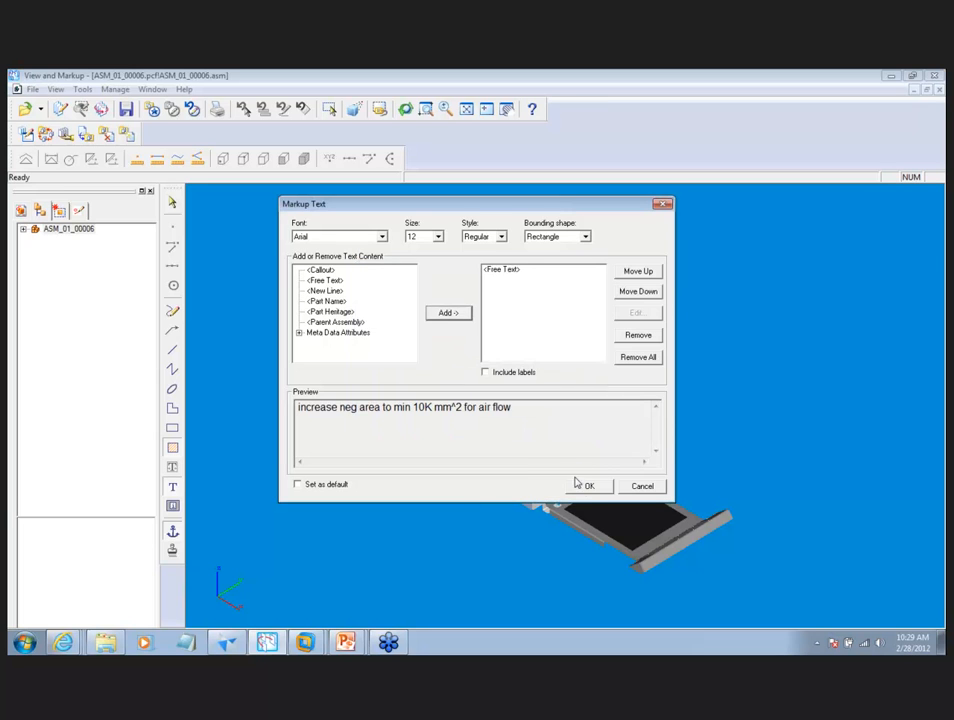
left_click(587, 486)
left_click_drag(612, 453, 443, 318)
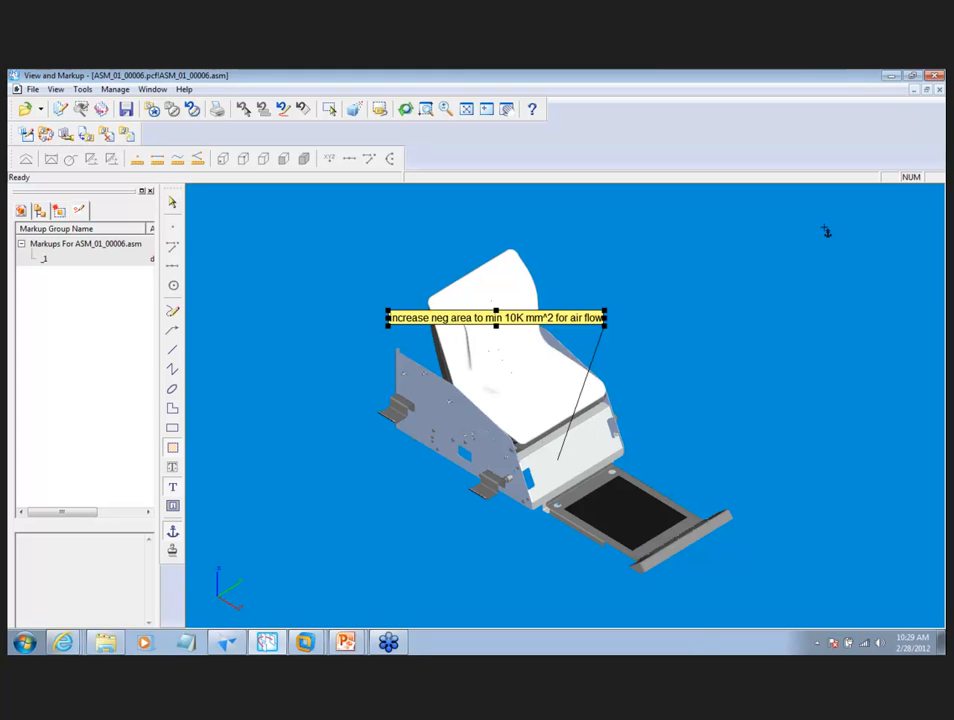
- Close the marked-up assembly, saving it as ASM_01_00006.pcf in the markups folder with the default profile
left_click(939, 89)
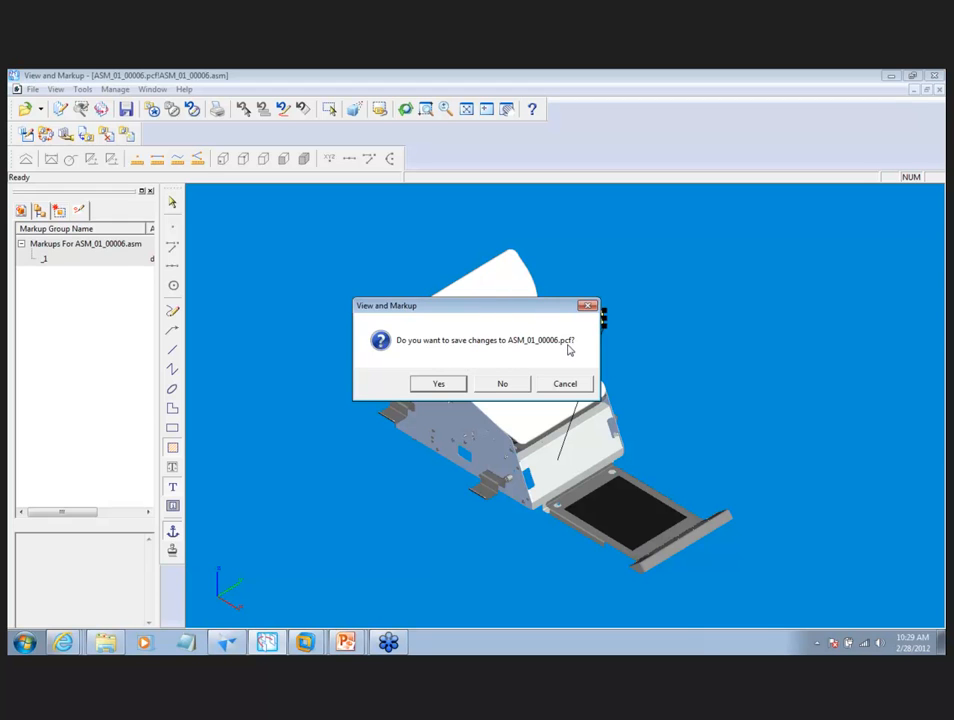
left_click(440, 386)
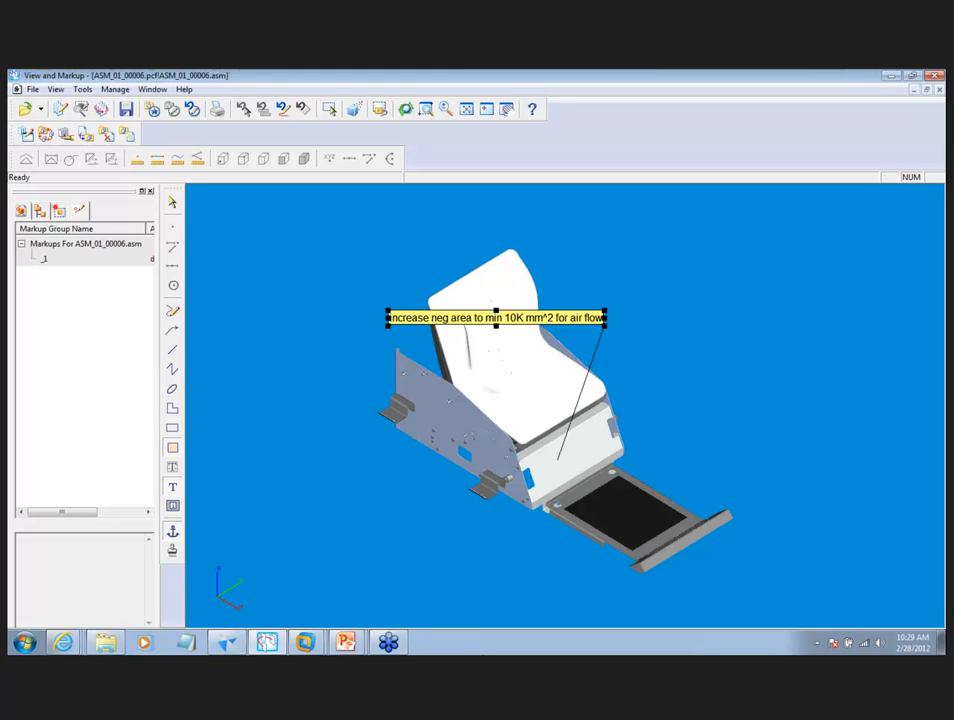
key("ctrl+s")
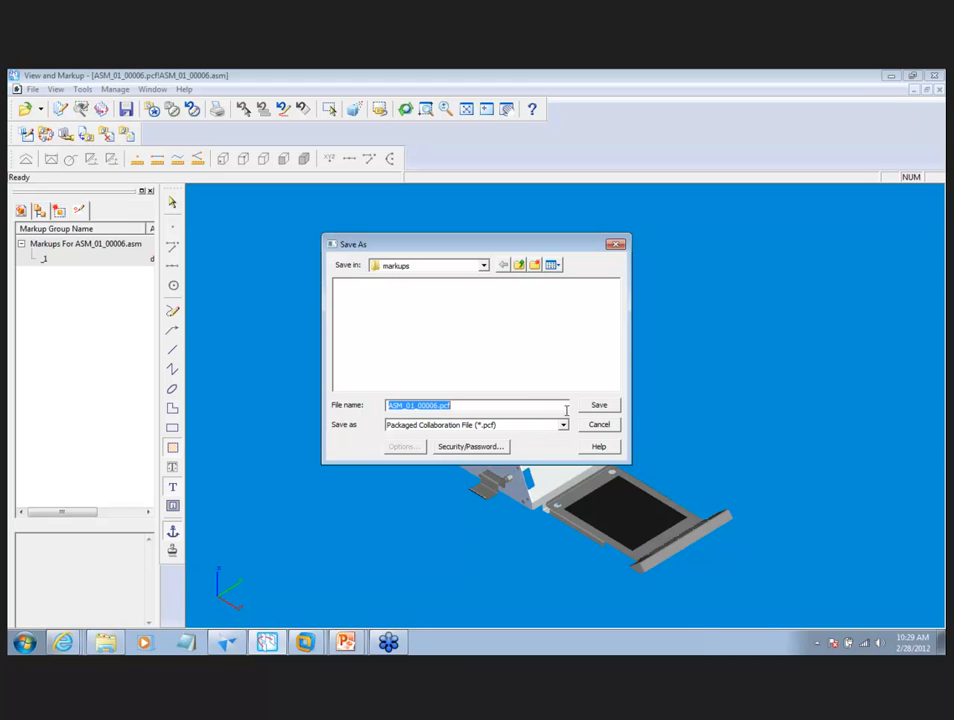
left_click(598, 405)
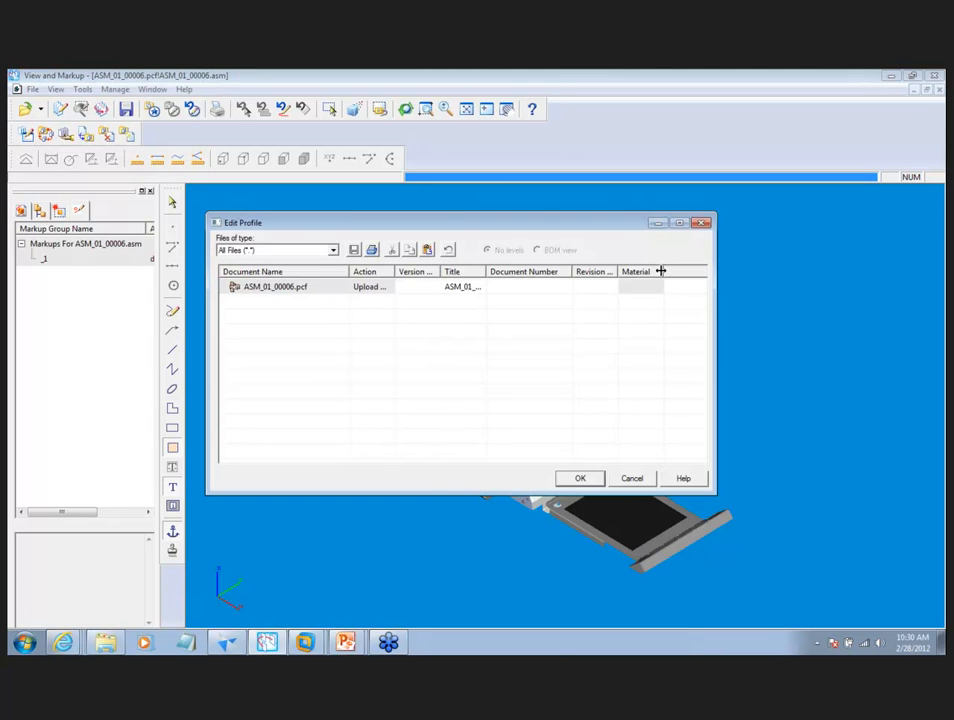
left_click(597, 479)
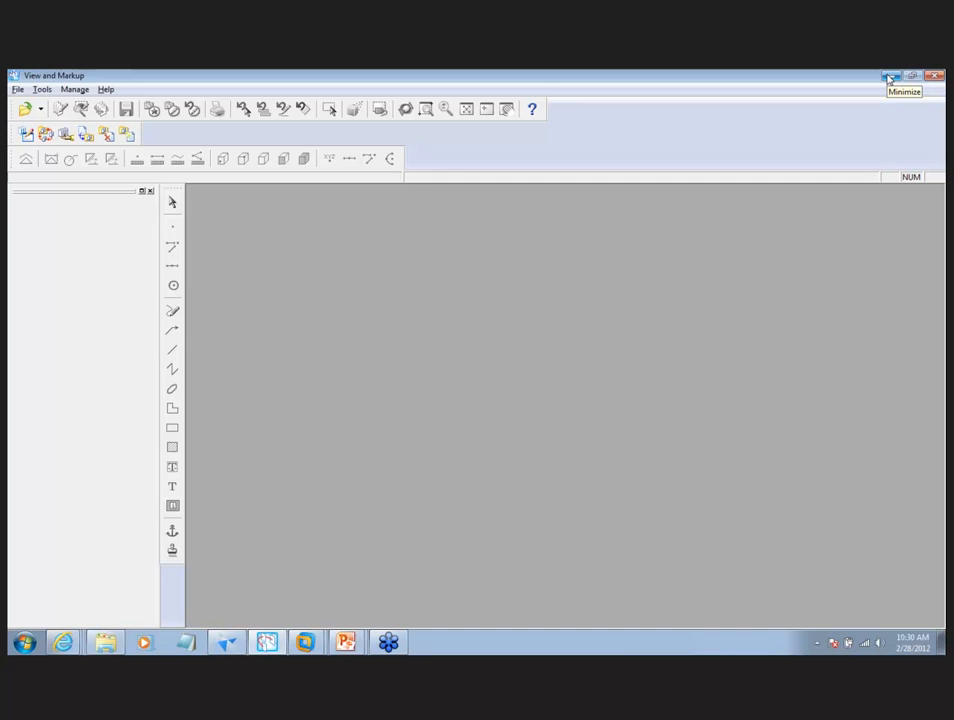
- Back on the Engineering site, close the search and start a new IronEagleTasks item titled "fix iron eagle air flow issue", assigned to demo
key("alt+Tab")
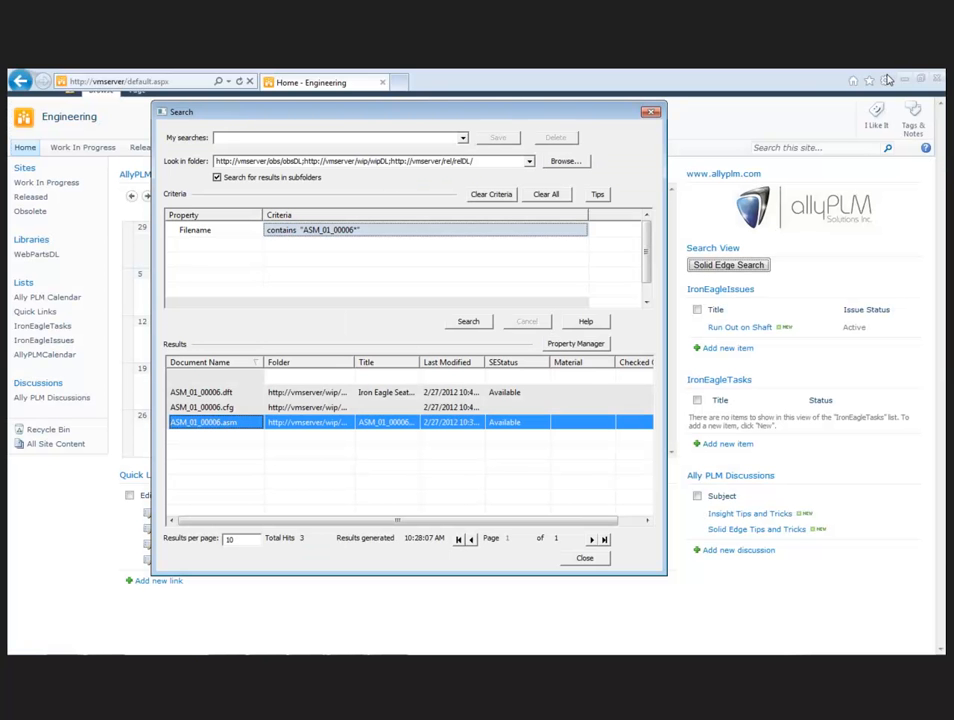
left_click(651, 114)
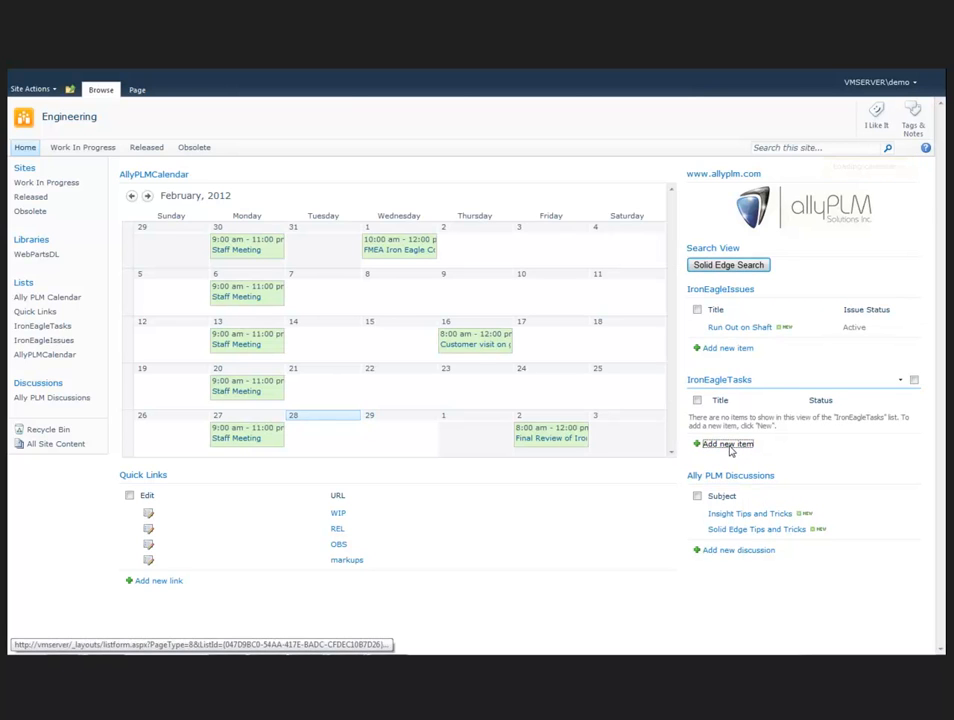
left_click(729, 444)
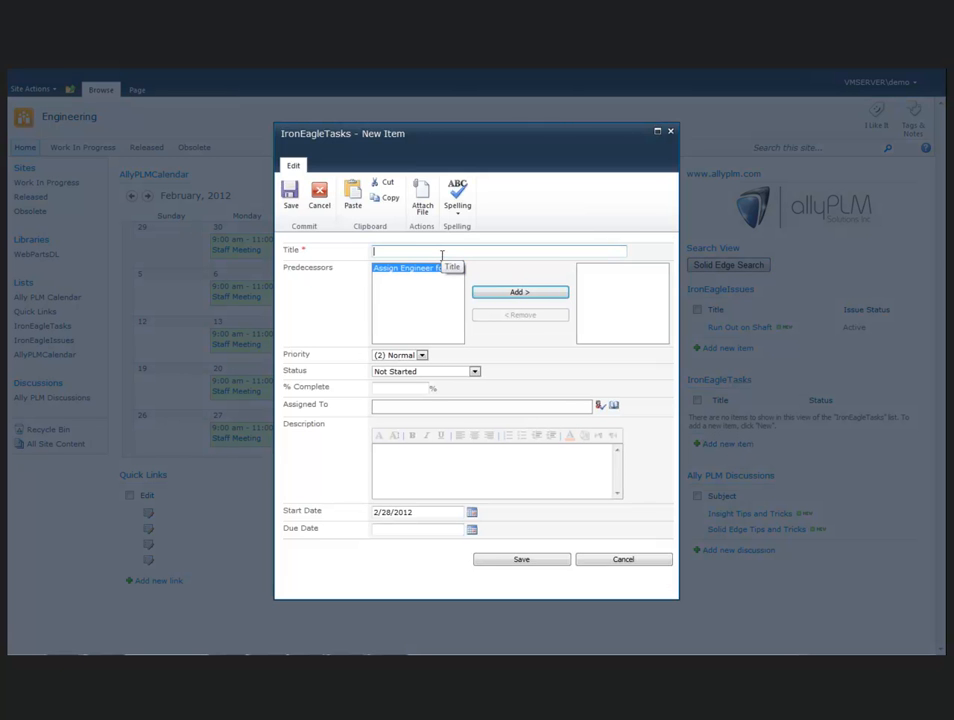
type("fix iron eagle air flow issue")
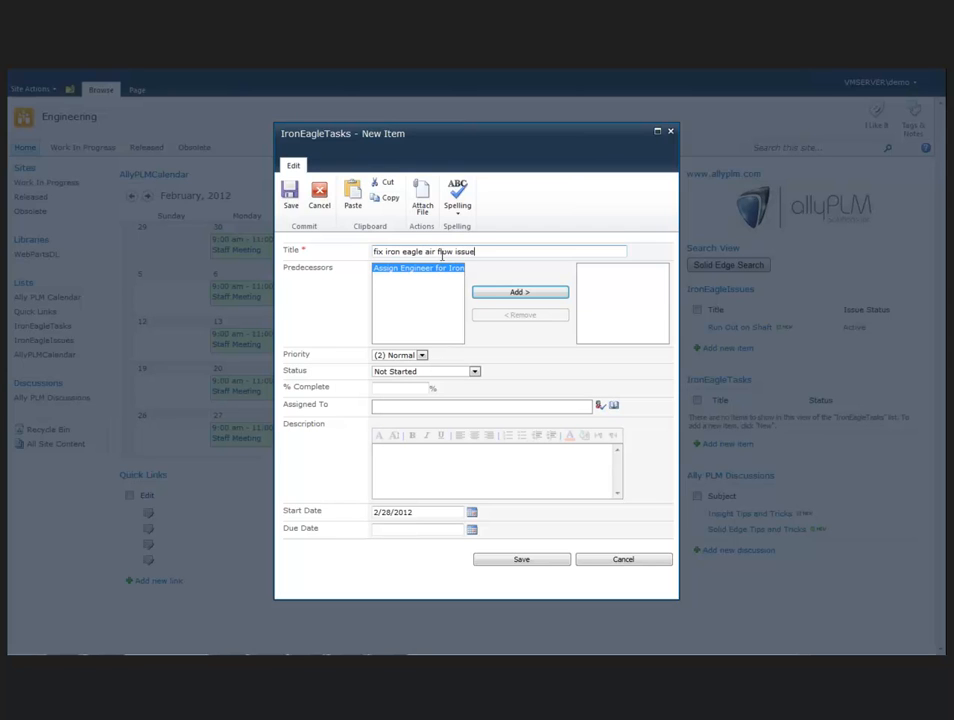
left_click(399, 409)
type("demo")
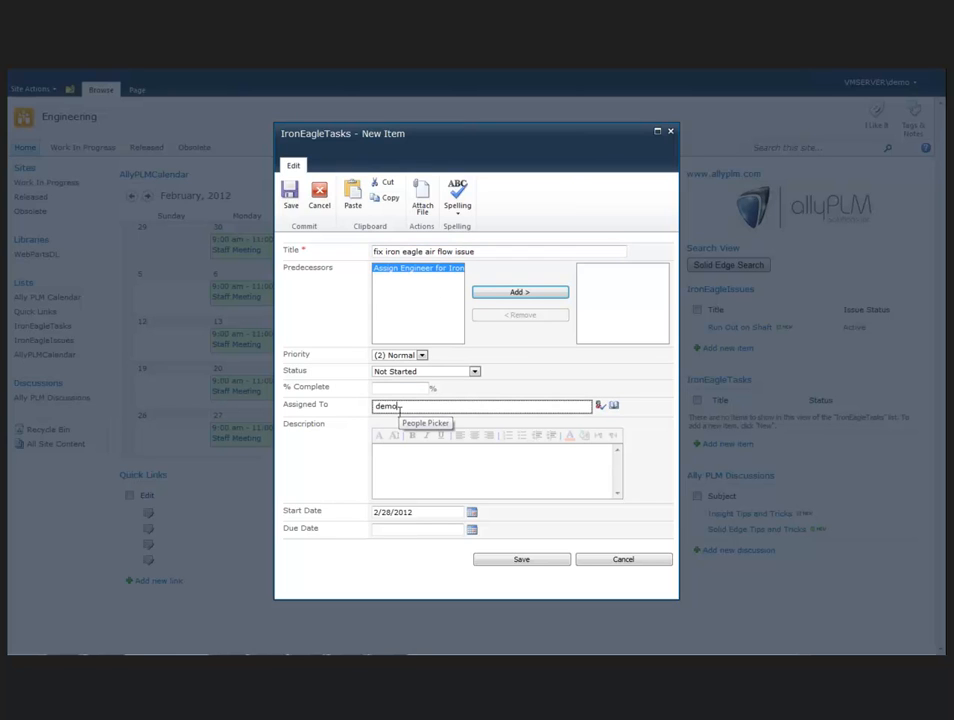
left_click(601, 406)
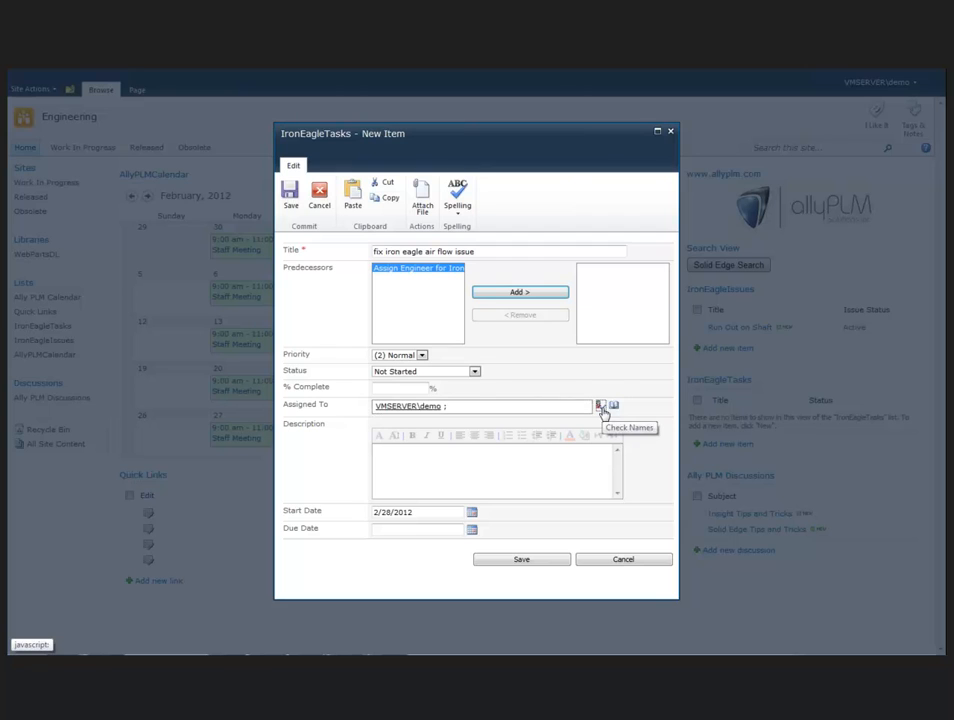
- Set the task's due date to 3/1/2012 and description to "ASM_01_00006 see pcf file", save it, and review the saved task
left_click(471, 530)
scroll(450, 580, "down", 1)
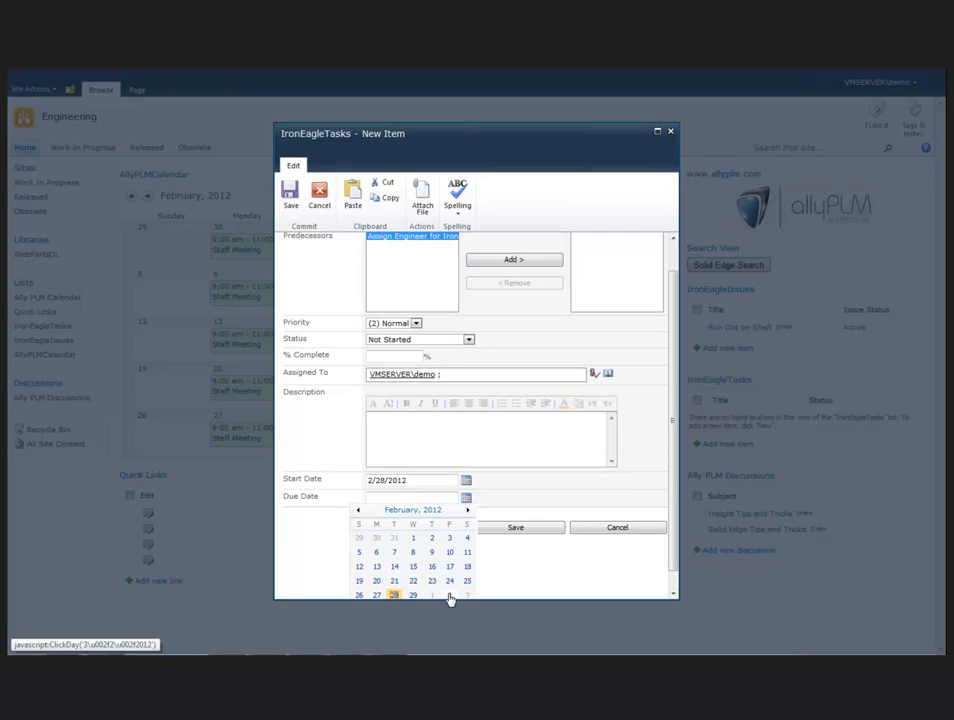
left_click(434, 597)
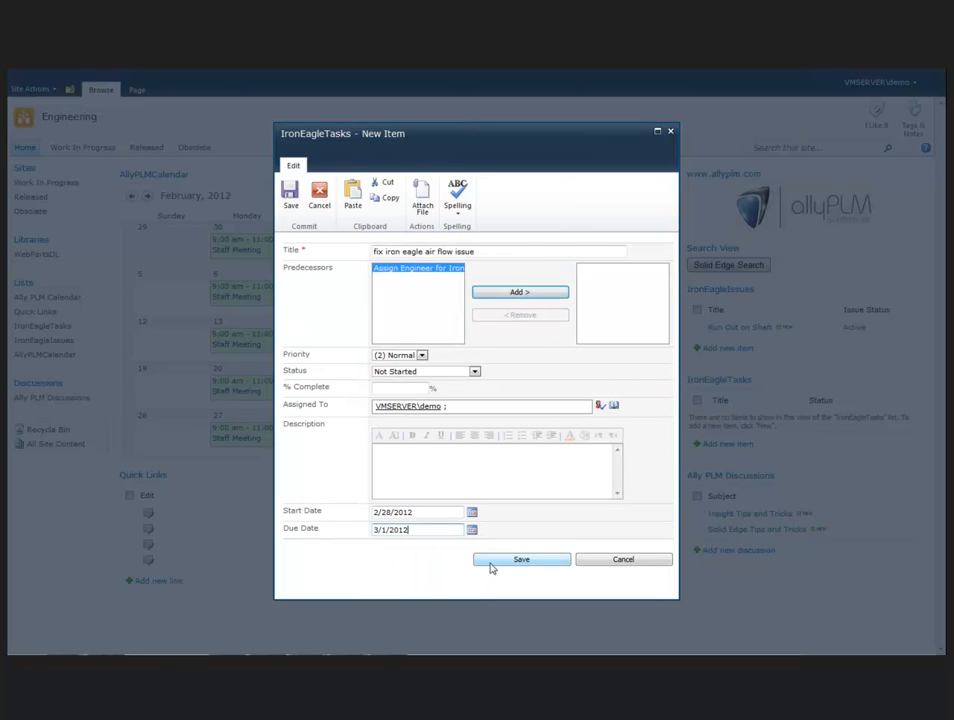
left_click(434, 466)
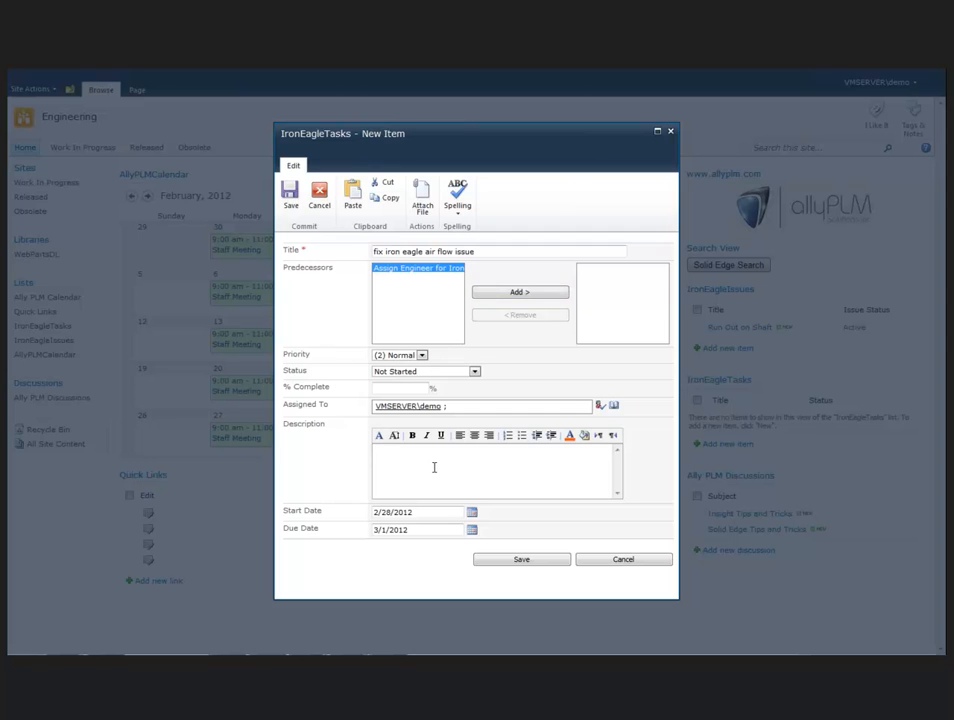
type("ASM_01_00006")
left_click(502, 561)
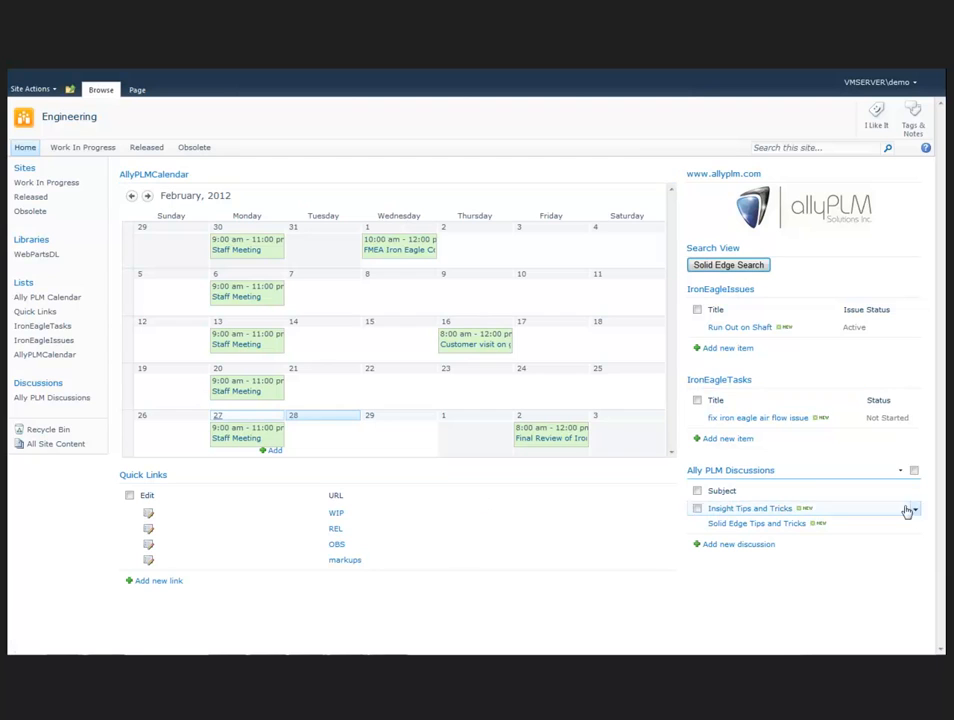
left_click(747, 420)
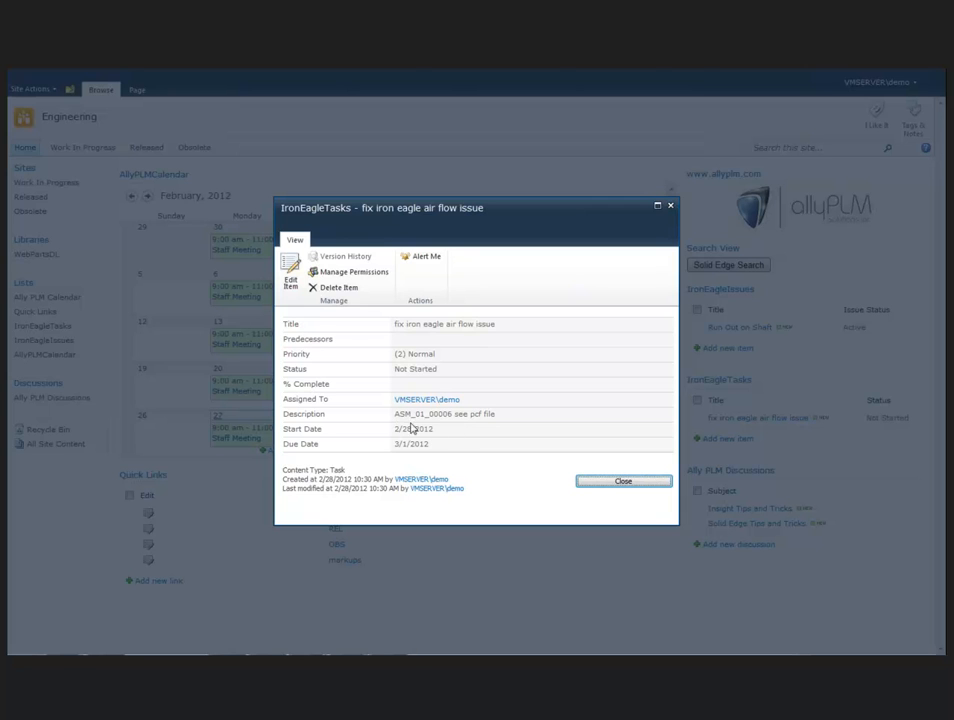
left_click(591, 480)
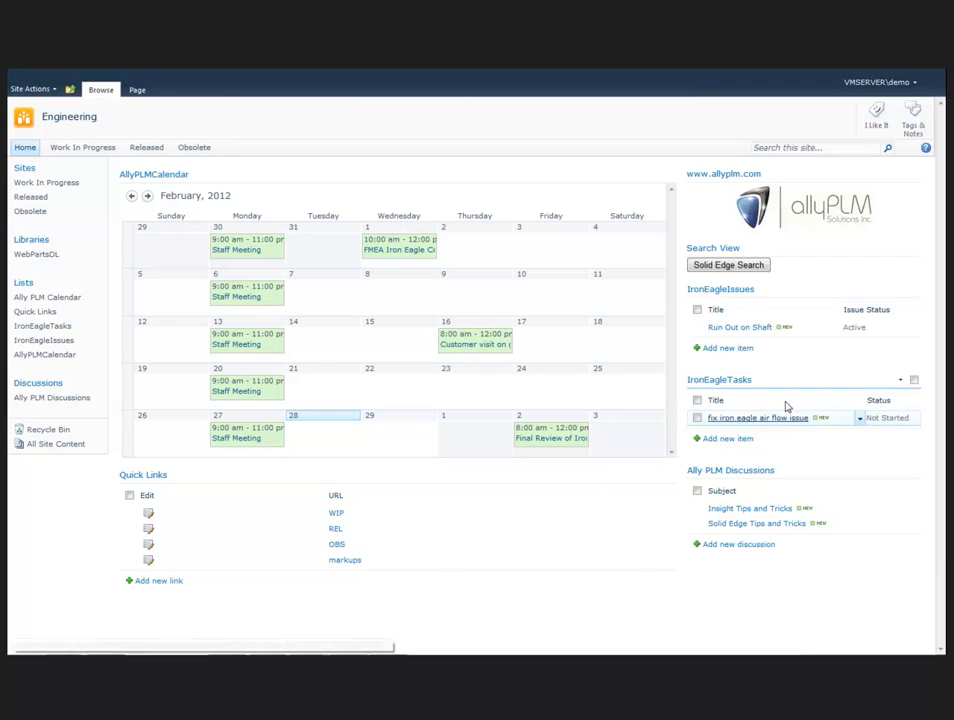
- Open ASM_01_00006 from the markups quick link in the Solid Edge web view and display its markup group on the model
left_click(345, 561)
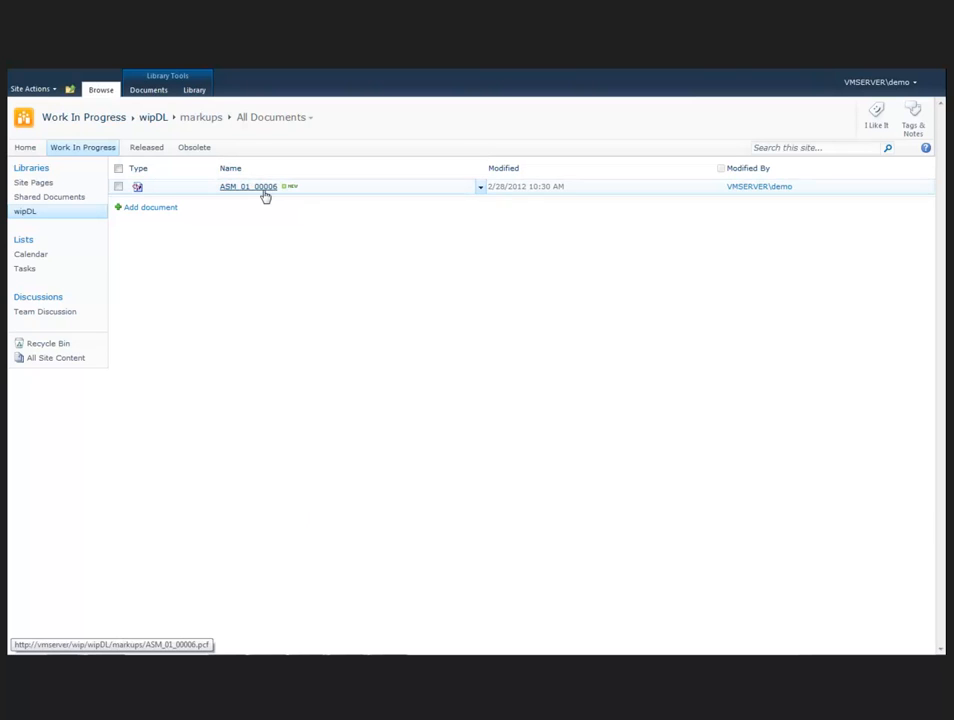
left_click(480, 187)
left_click(468, 203)
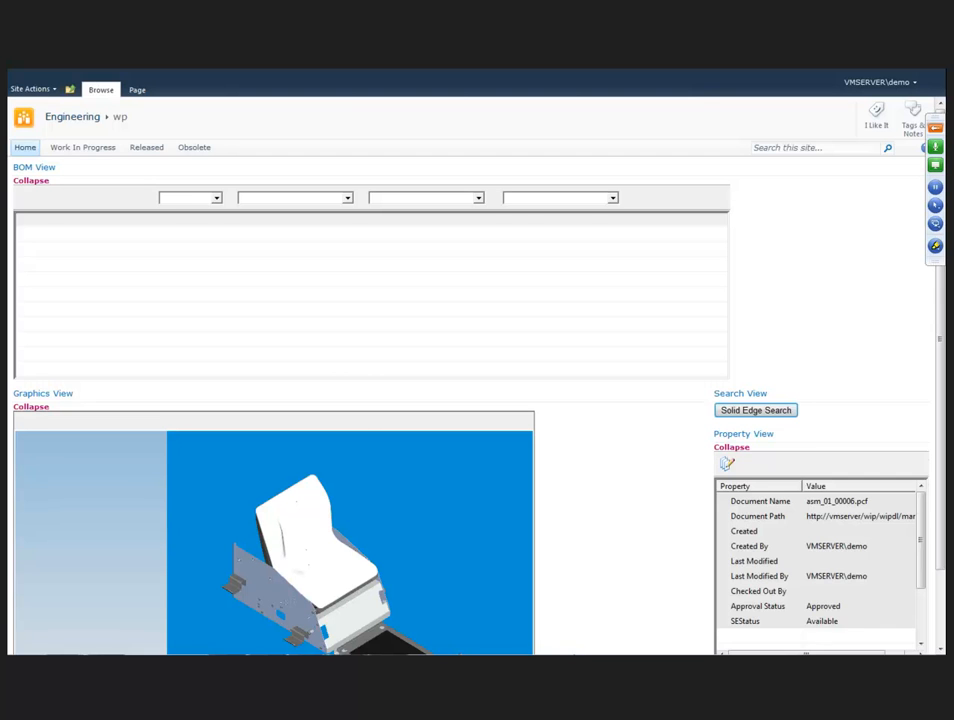
left_click(85, 440)
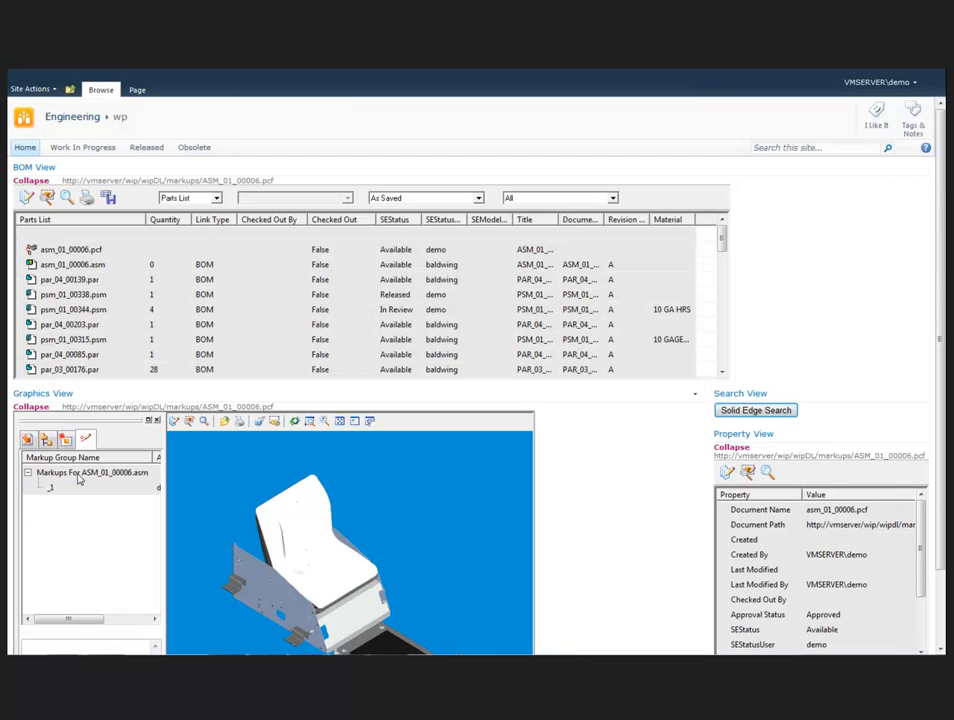
left_click(79, 473)
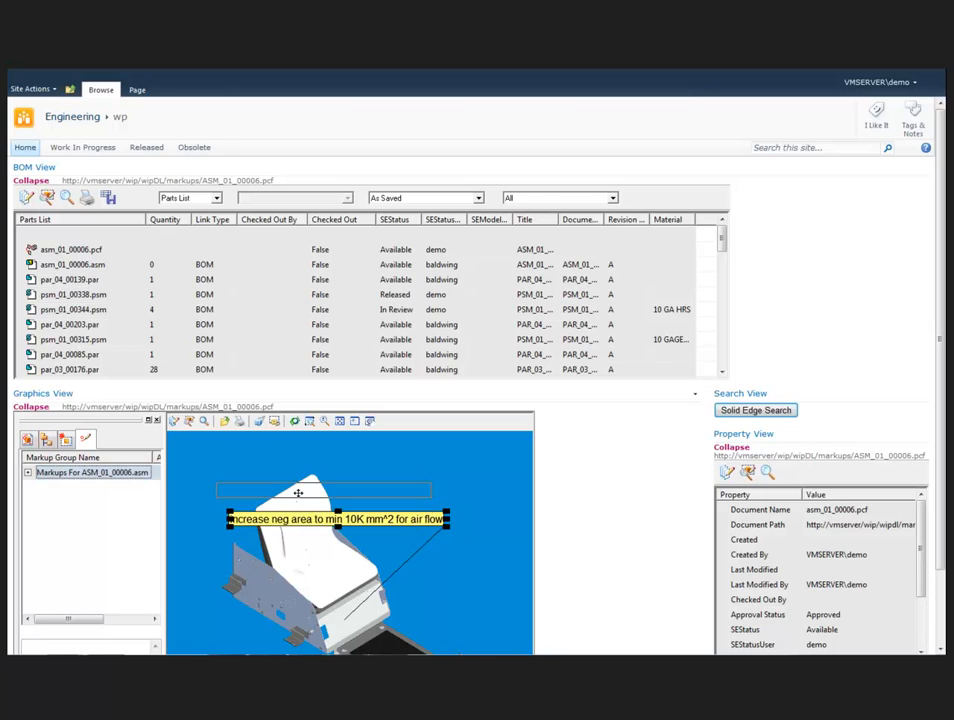
- Identify the seat's front panel part that the air flow markup points to and inspect the full graphics view
right_click(357, 621)
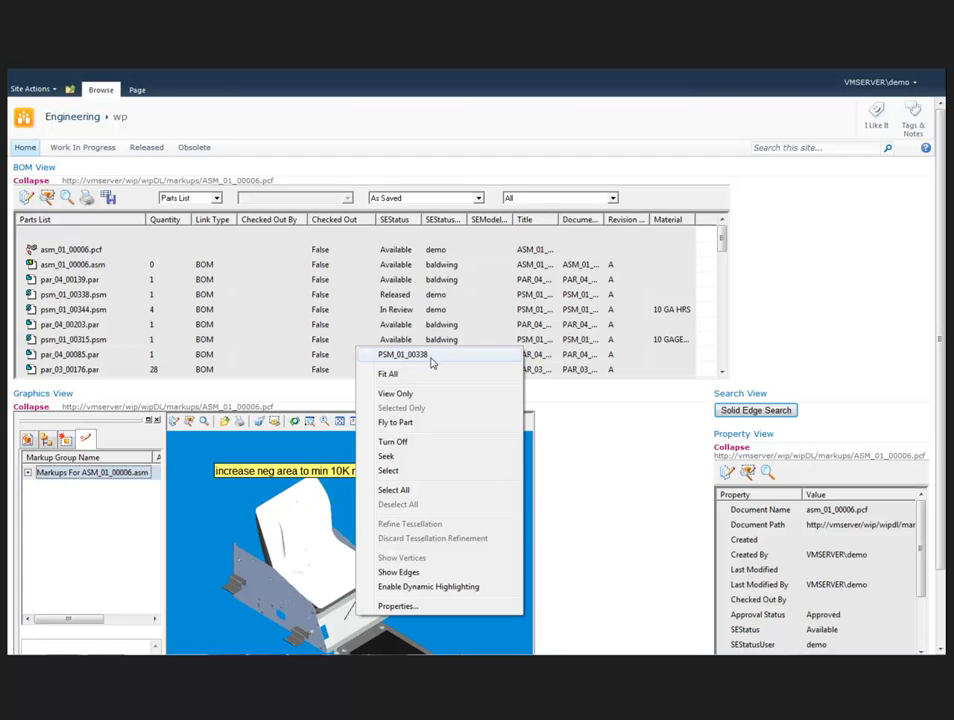
left_click(627, 511)
left_click_drag(940, 290, 944, 355)
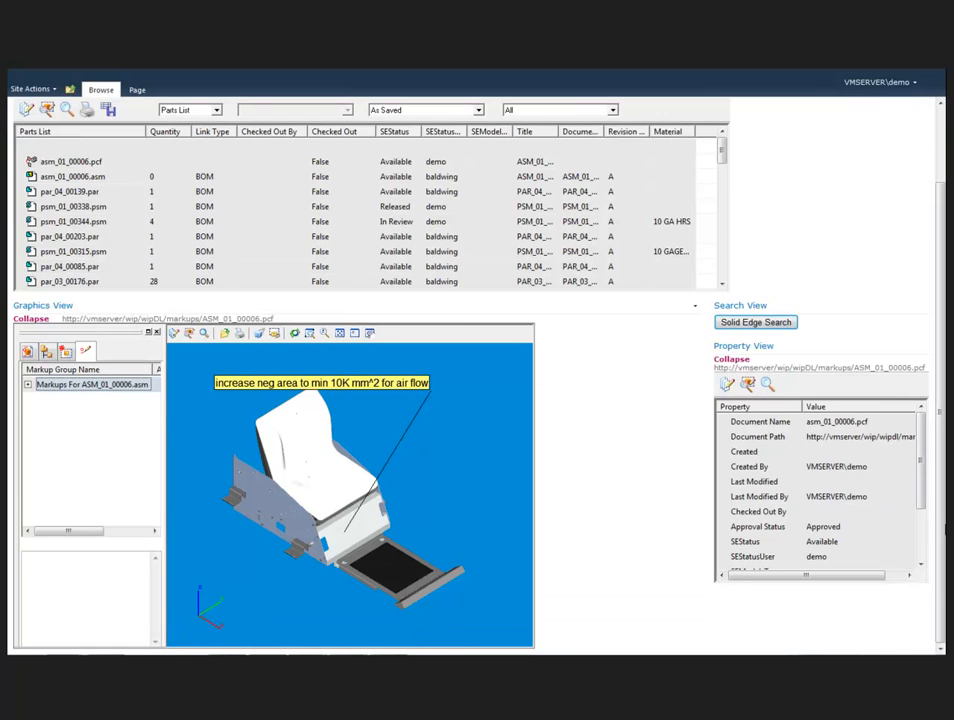
left_click_drag(943, 527, 943, 450)
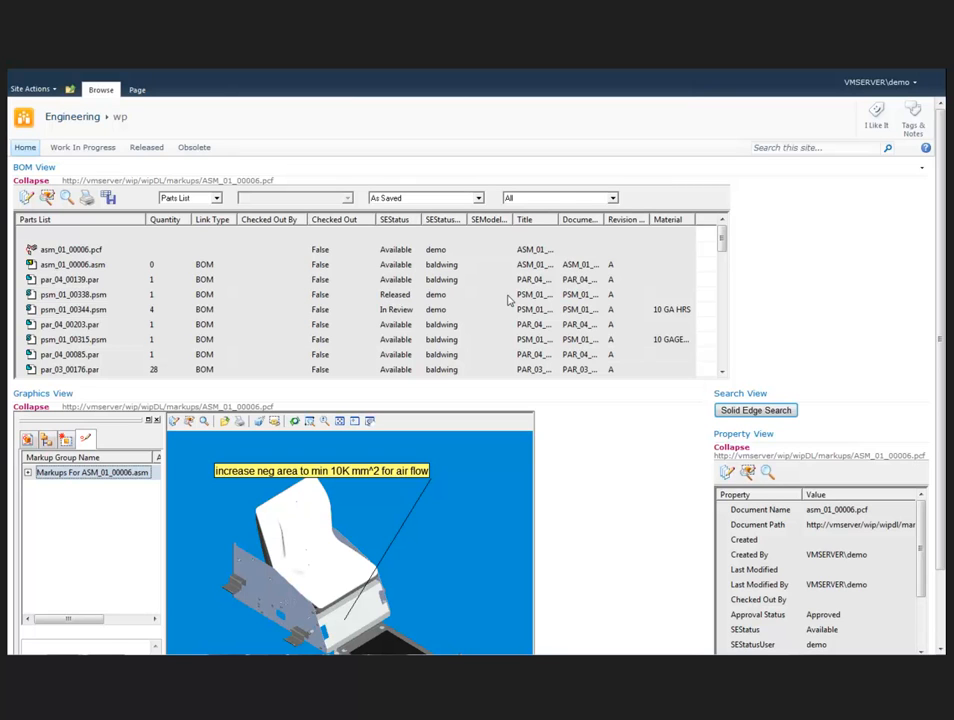
- Review the statuses and check-outs in the assembly's parts list, and inspect the marked-up seat from another angle
left_click_drag(722, 243, 727, 256)
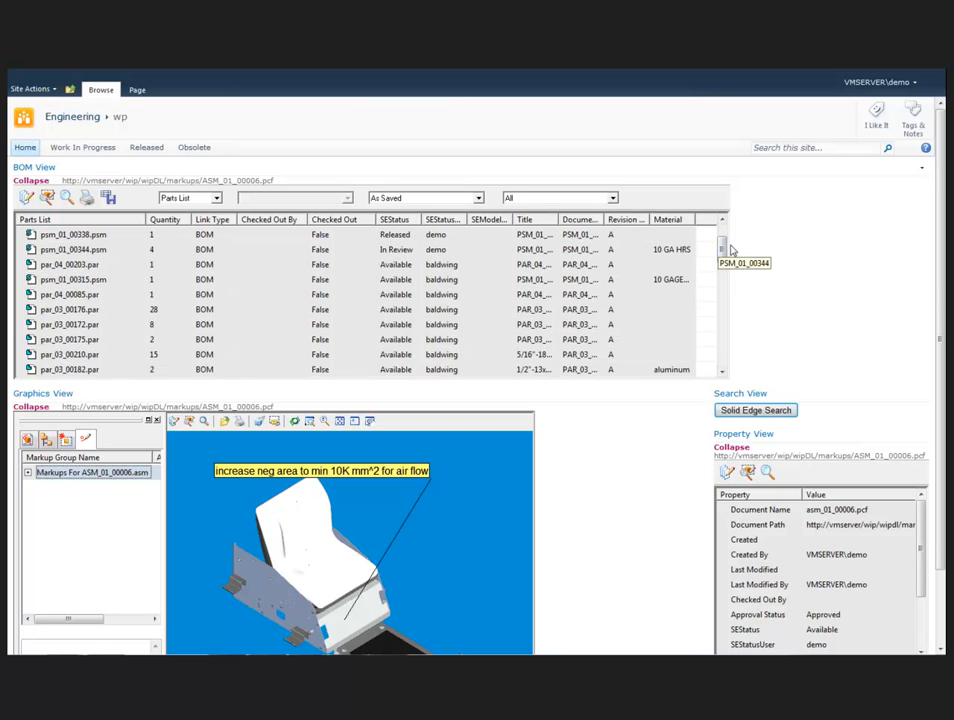
left_click_drag(722, 249, 727, 321)
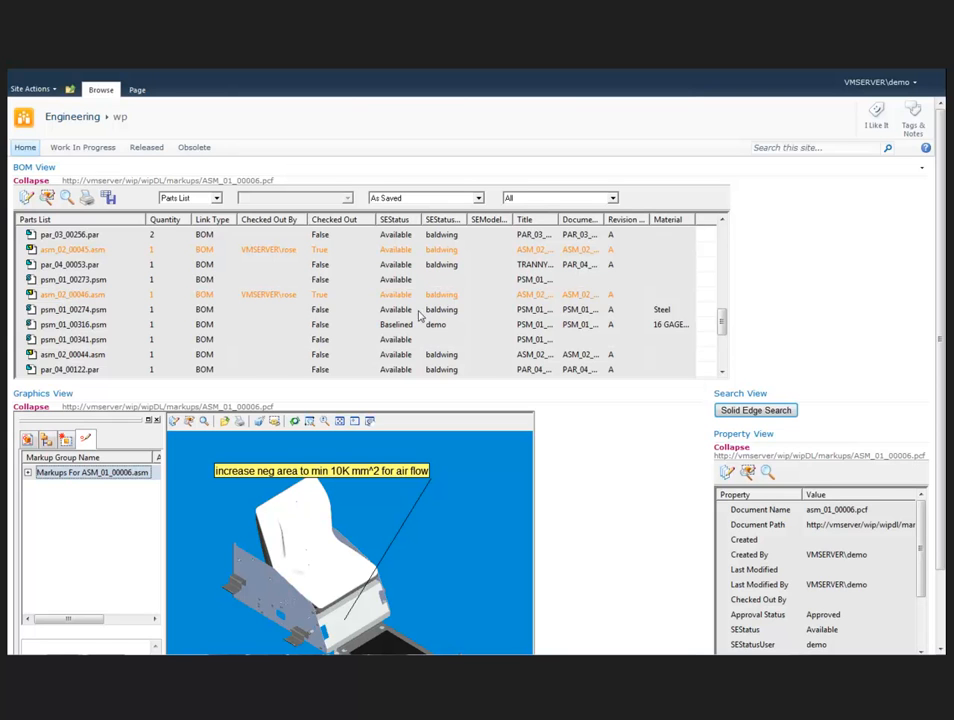
left_click_drag(723, 328, 716, 233)
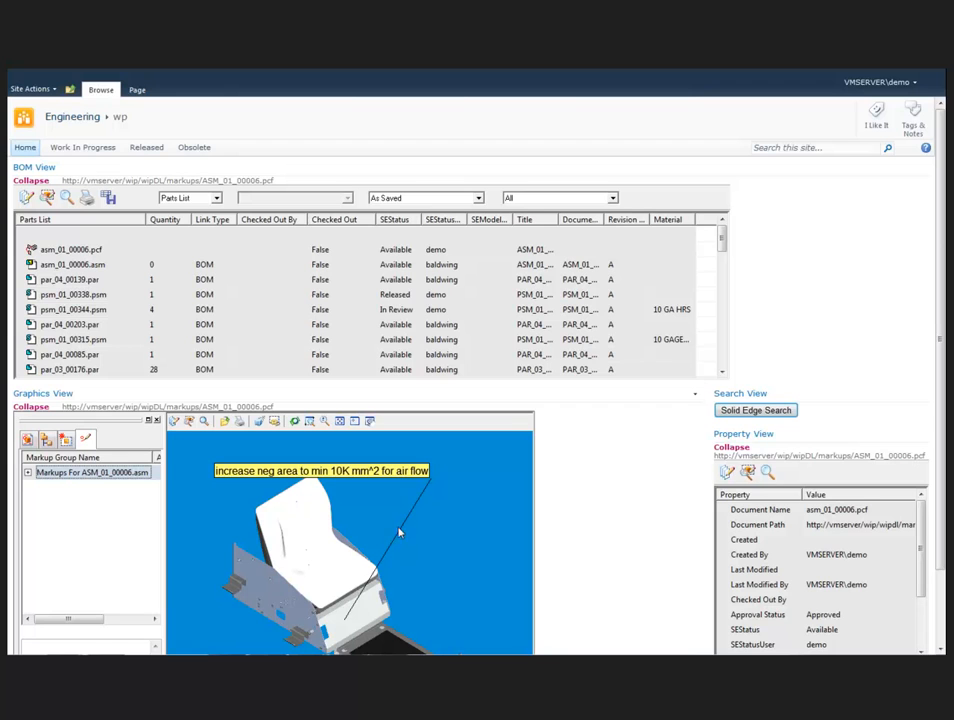
left_click(296, 421)
left_click_drag(426, 507, 316, 454)
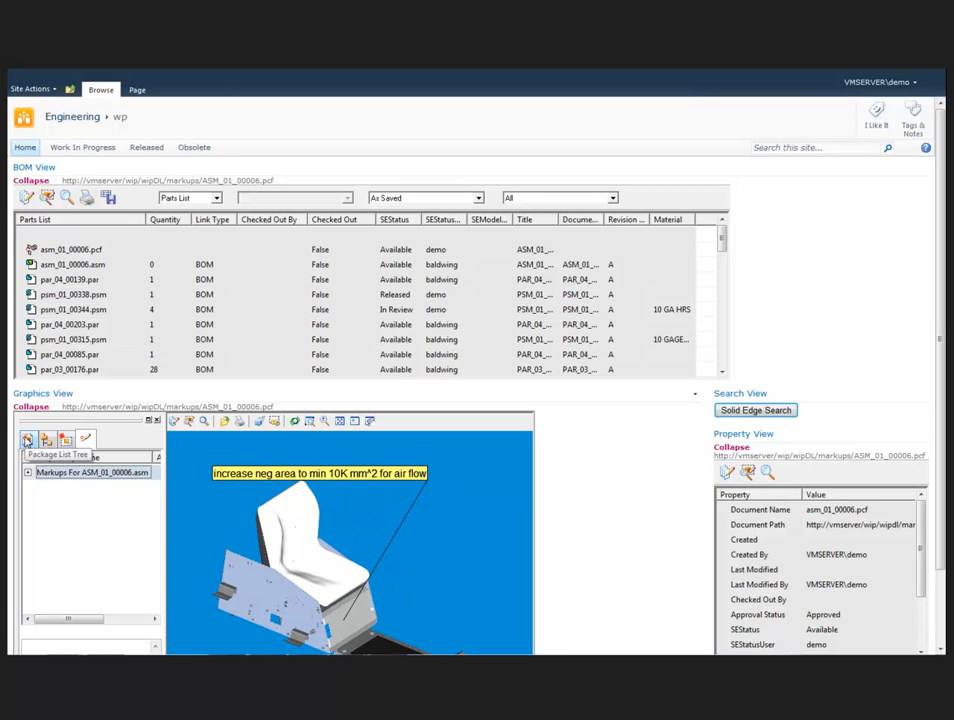
- Open ASM_01_00006.asm from the packaged collaboration file's document list in the Editor
left_click_drag(942, 338, 943, 404)
left_click(28, 365)
left_click(84, 397)
right_click(85, 402)
mouse_move(117, 405)
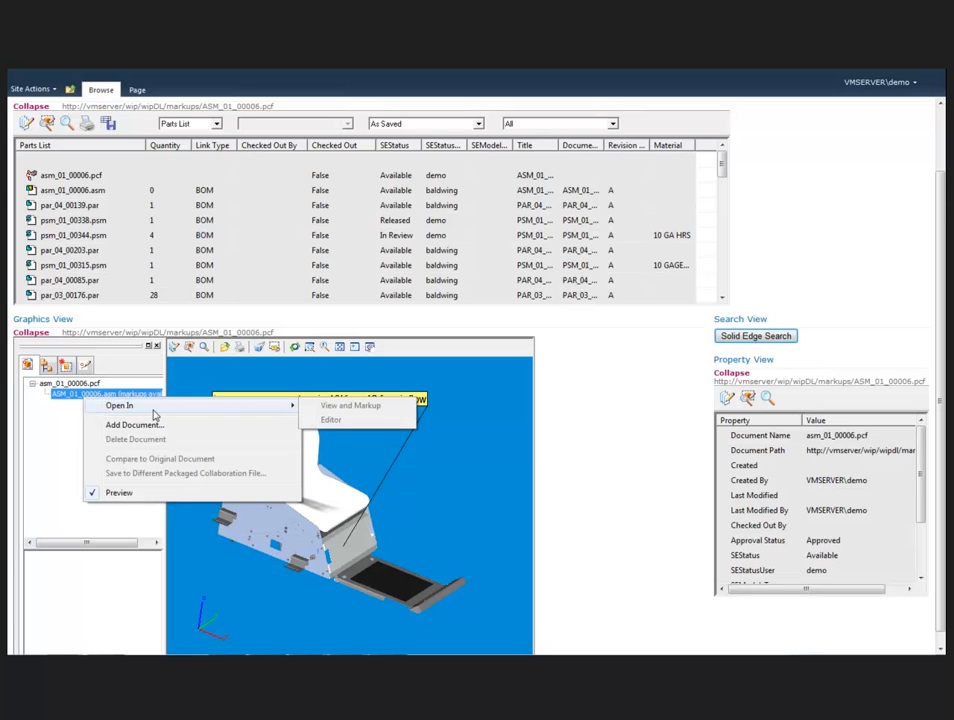
left_click(68, 402)
right_click(70, 401)
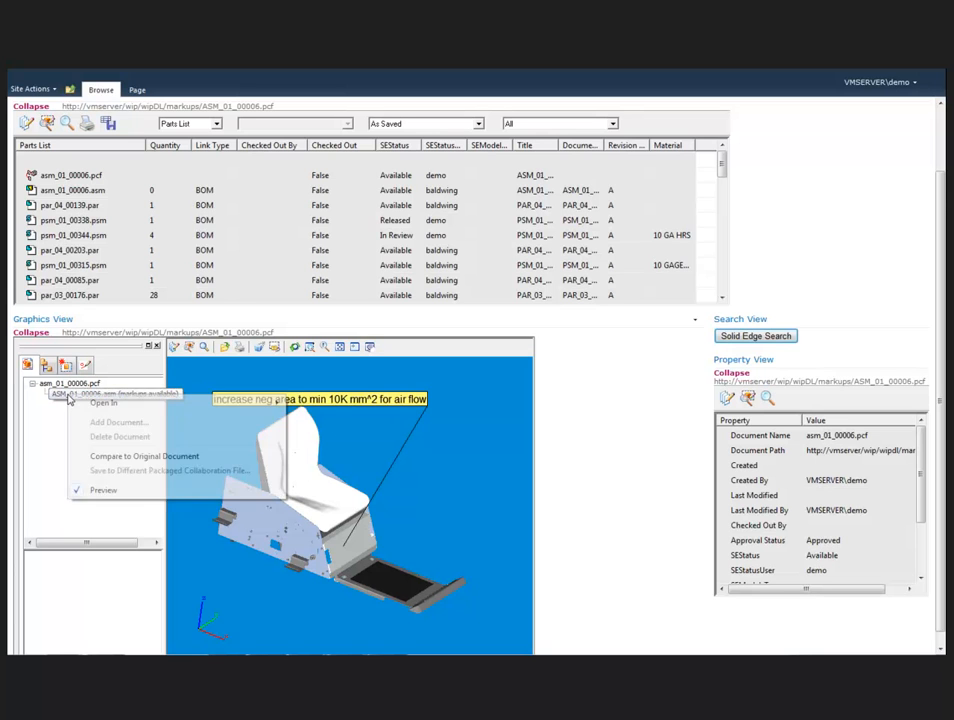
mouse_move(110, 402)
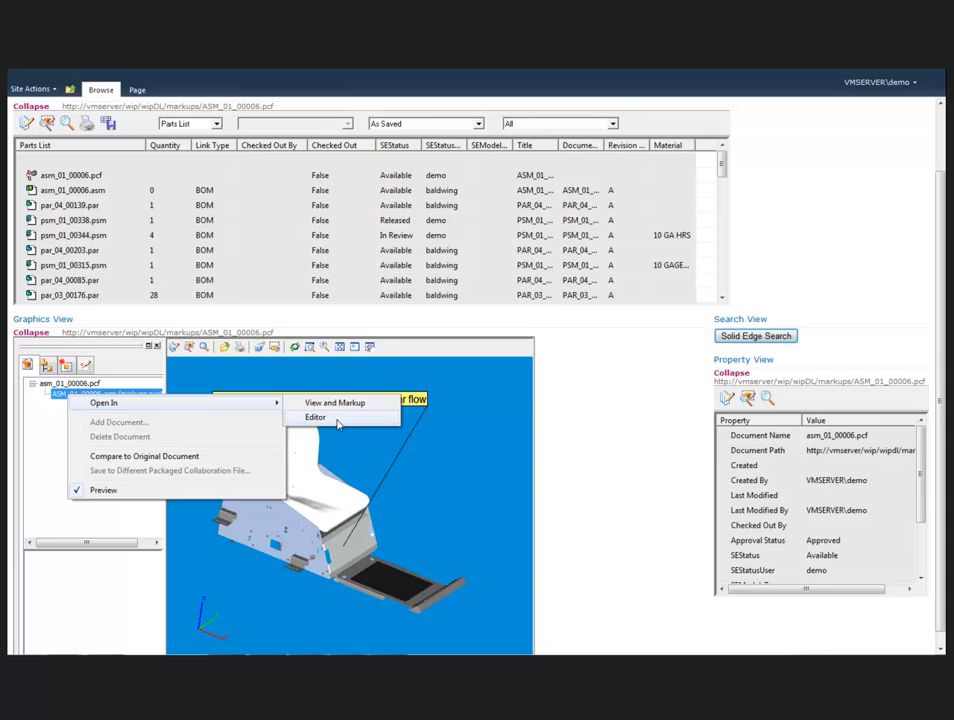
left_click(337, 424)
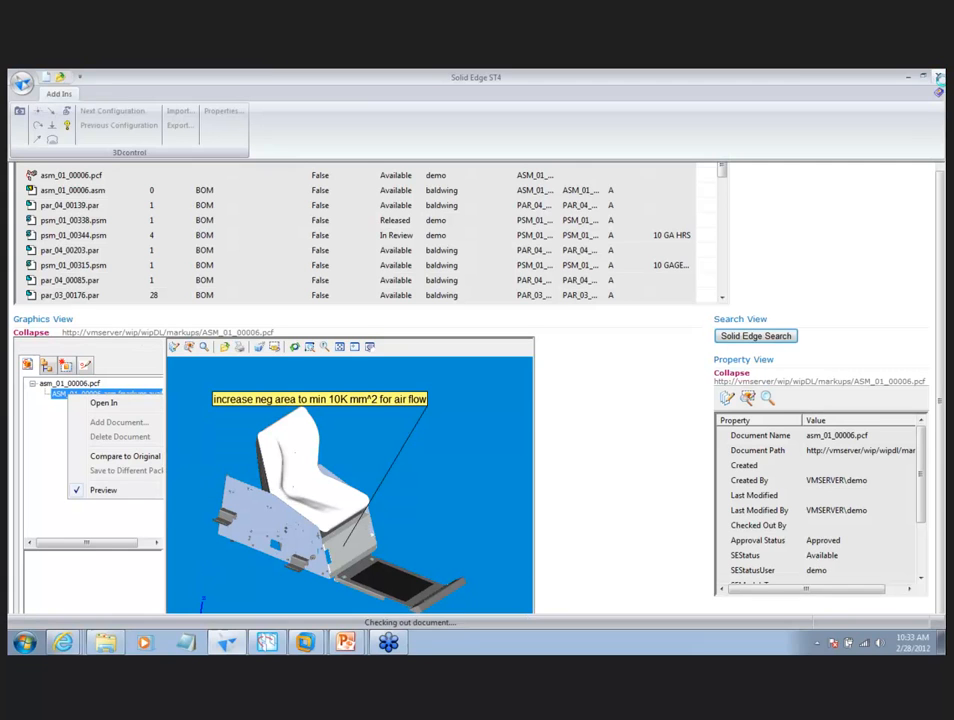
- Activate the changed parts to update the assembly, and close the browser window to continue in Solid Edge
key("alt+Tab")
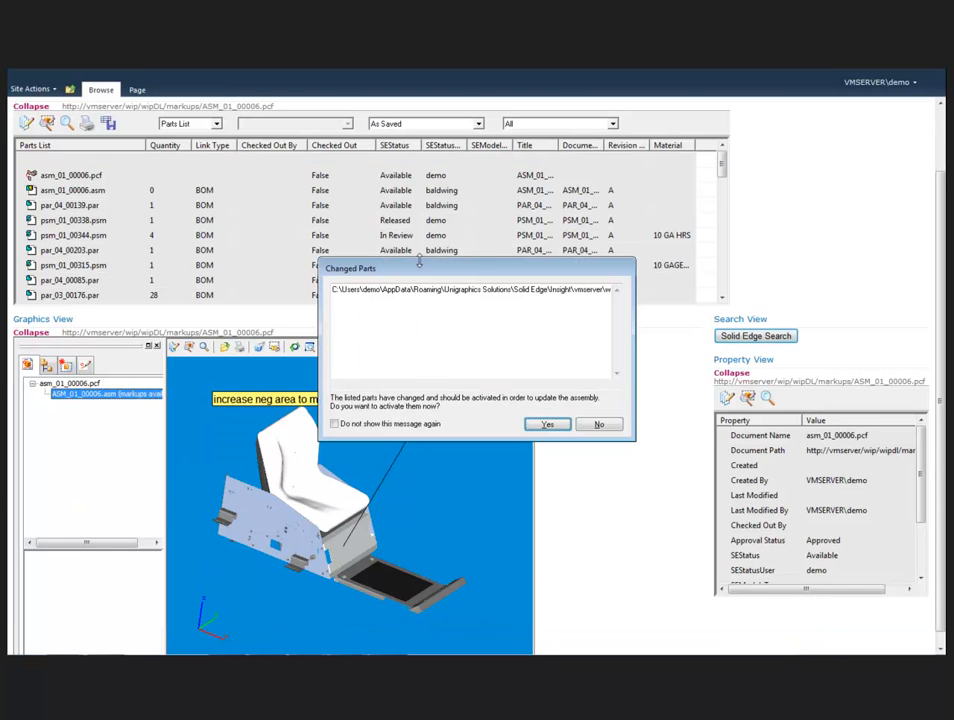
left_click(549, 424)
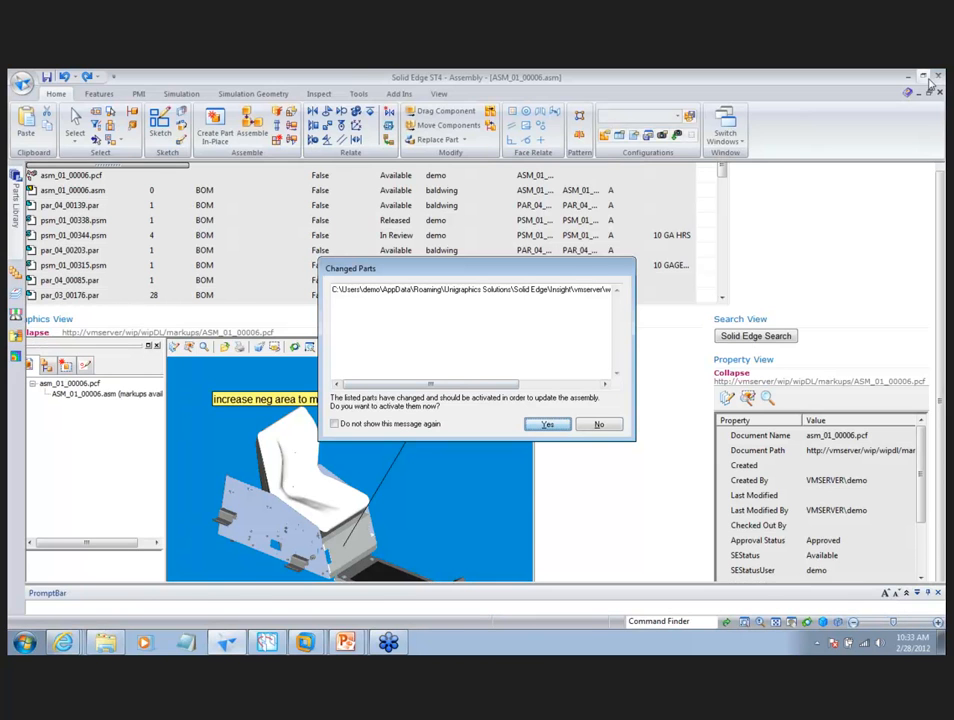
key("alt+Tab")
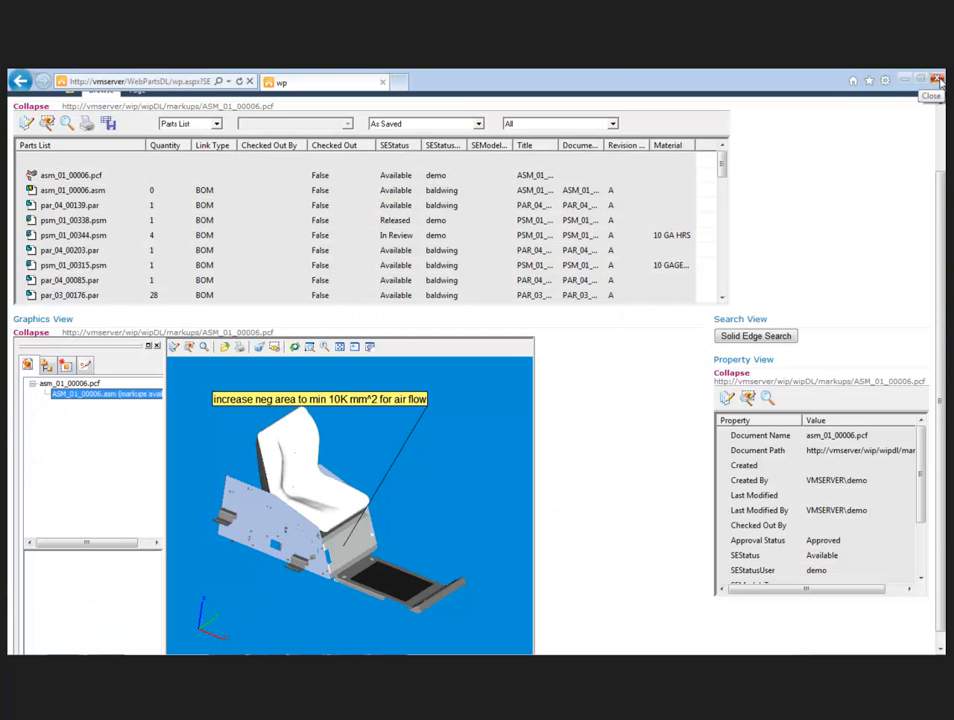
left_click(939, 80)
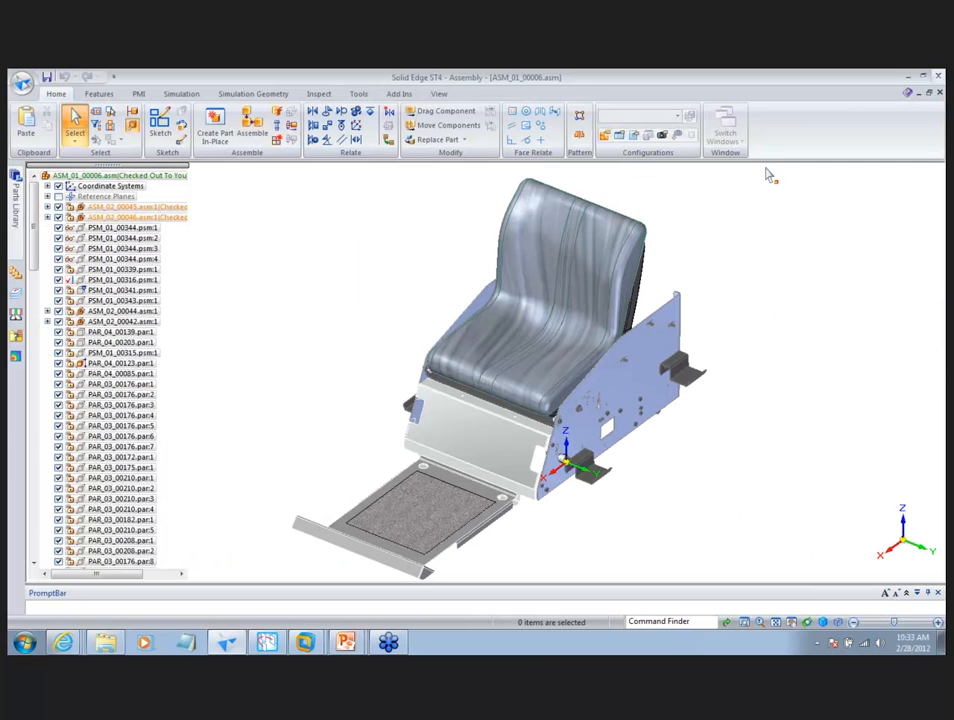
- Review the component status symbols in the ASM_01_00006 assembly tree, down to PSM_01_00338.psm
key("alt")
left_click(63, 92)
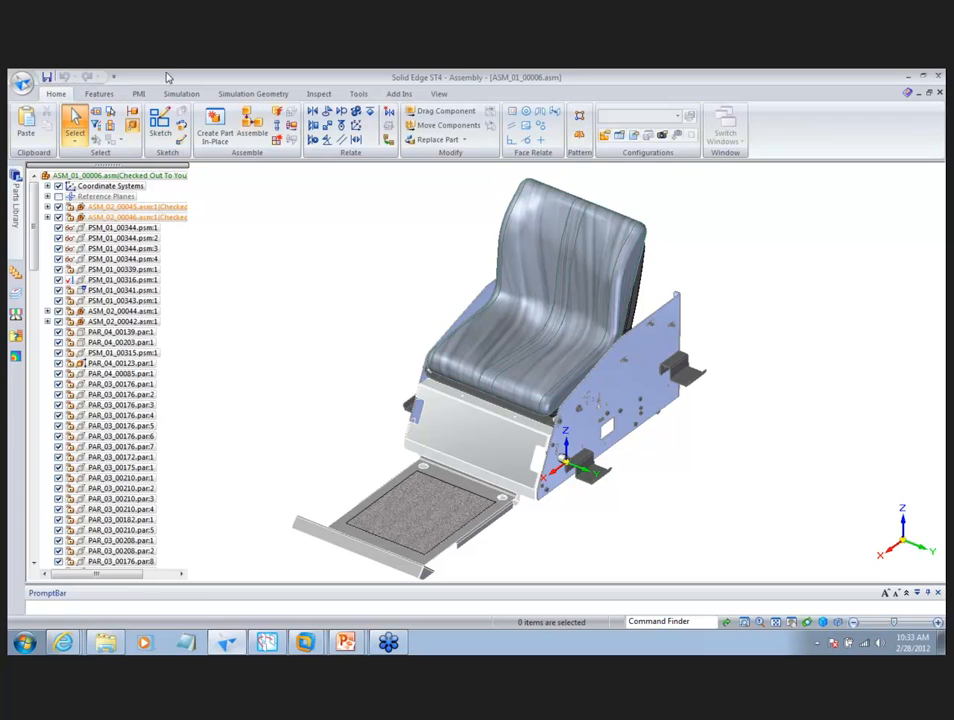
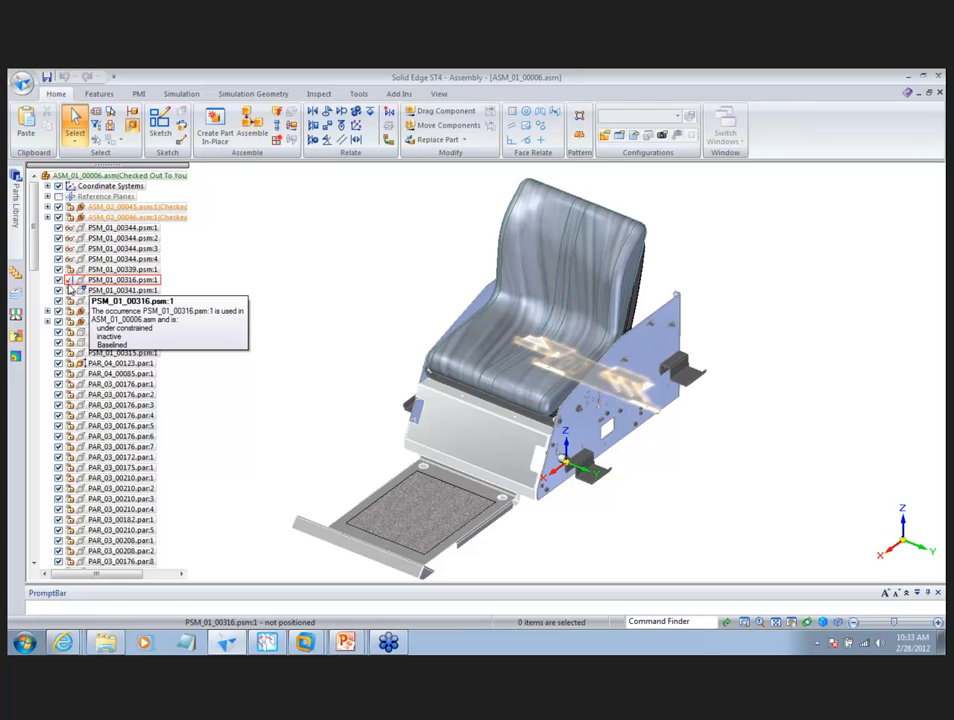
left_click_drag(35, 254, 34, 520)
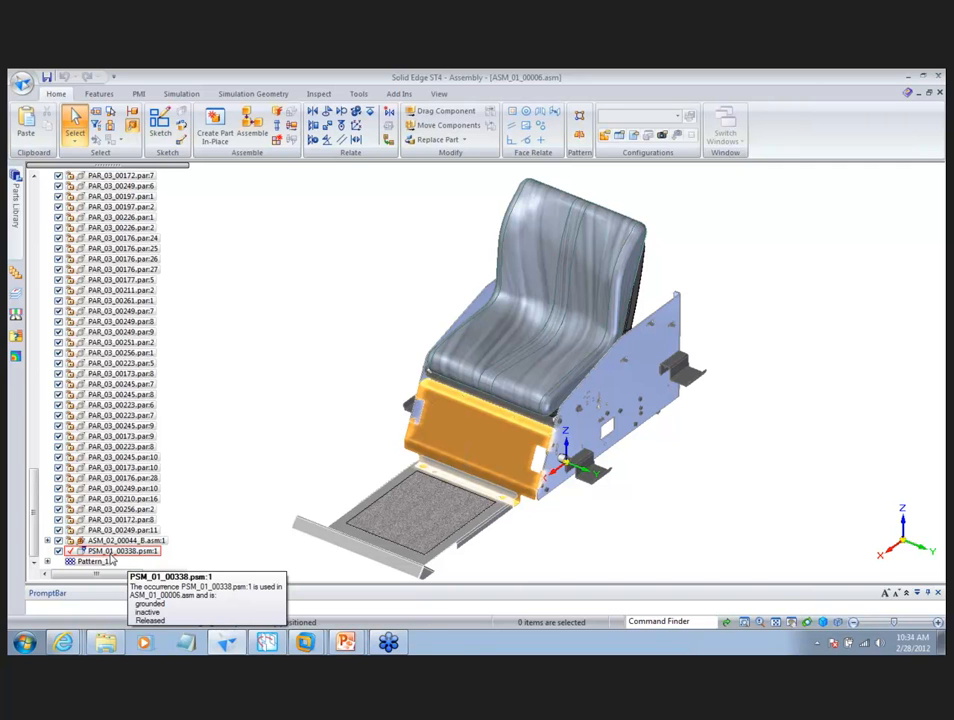
left_click_drag(36, 530, 43, 228)
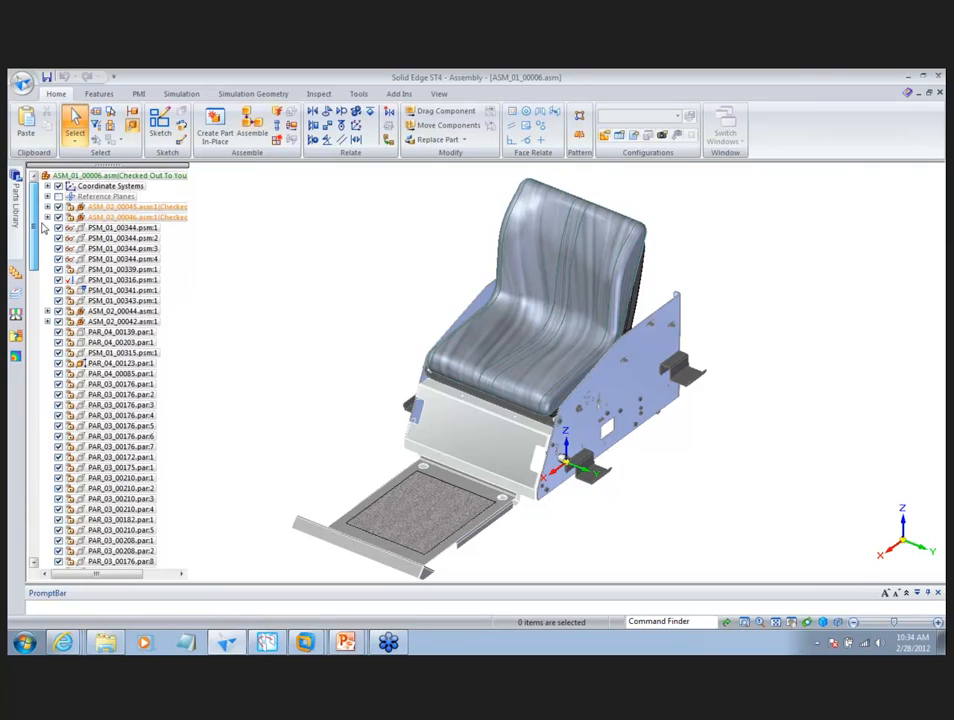
- Revise the seat's front panel as PSM_01_00338-B.psm in wipDL/IronEagle together with its draft, accepting the revision B profile
left_click(437, 424)
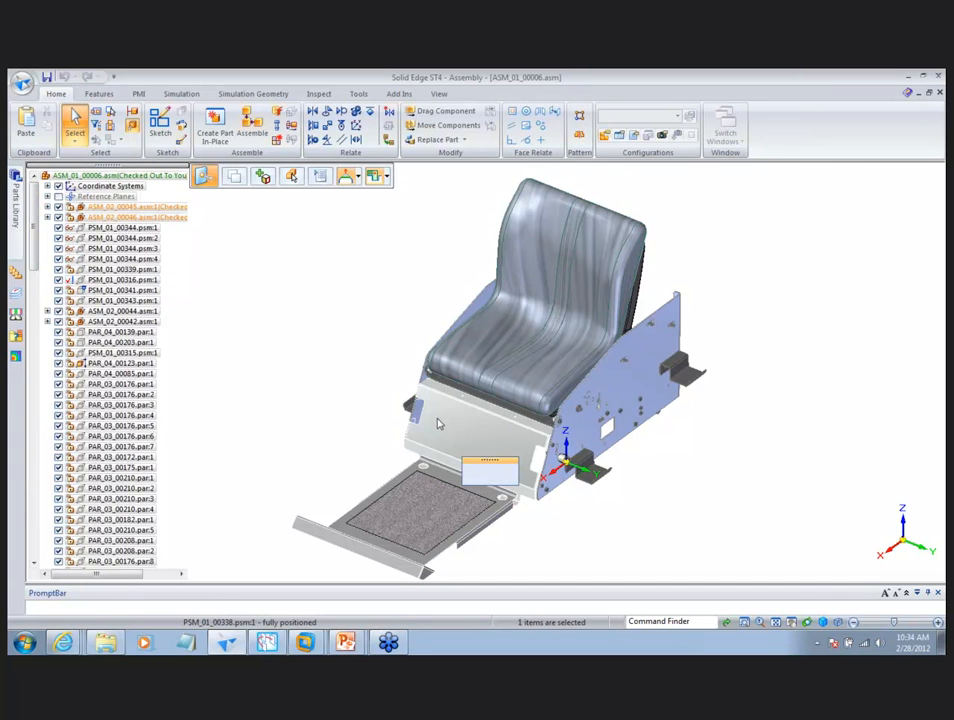
right_click(437, 424)
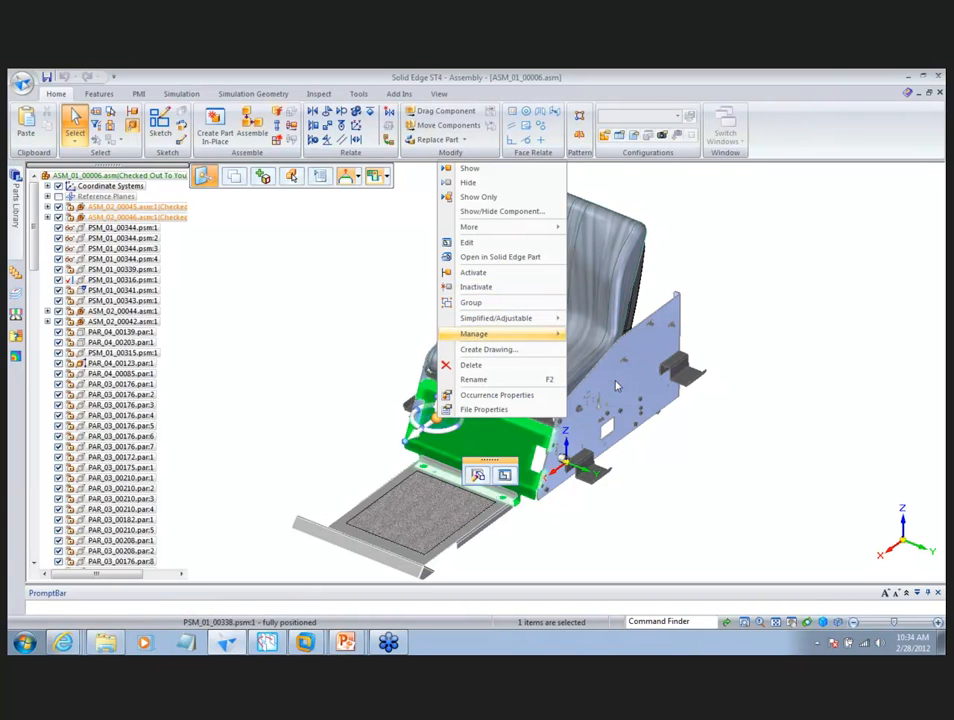
left_click(617, 386)
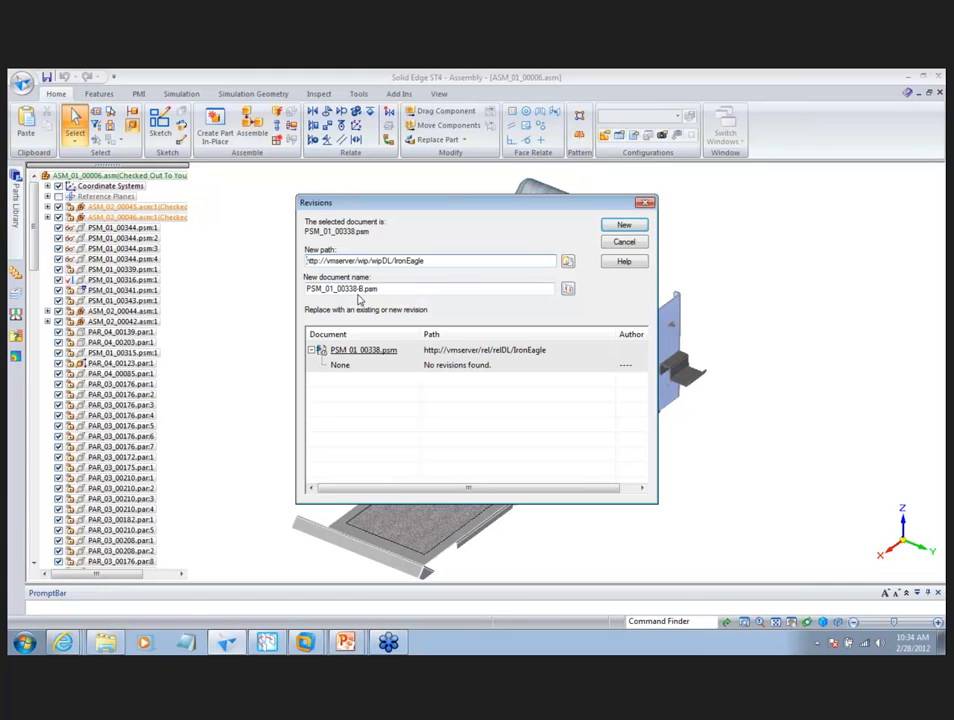
left_click(616, 226)
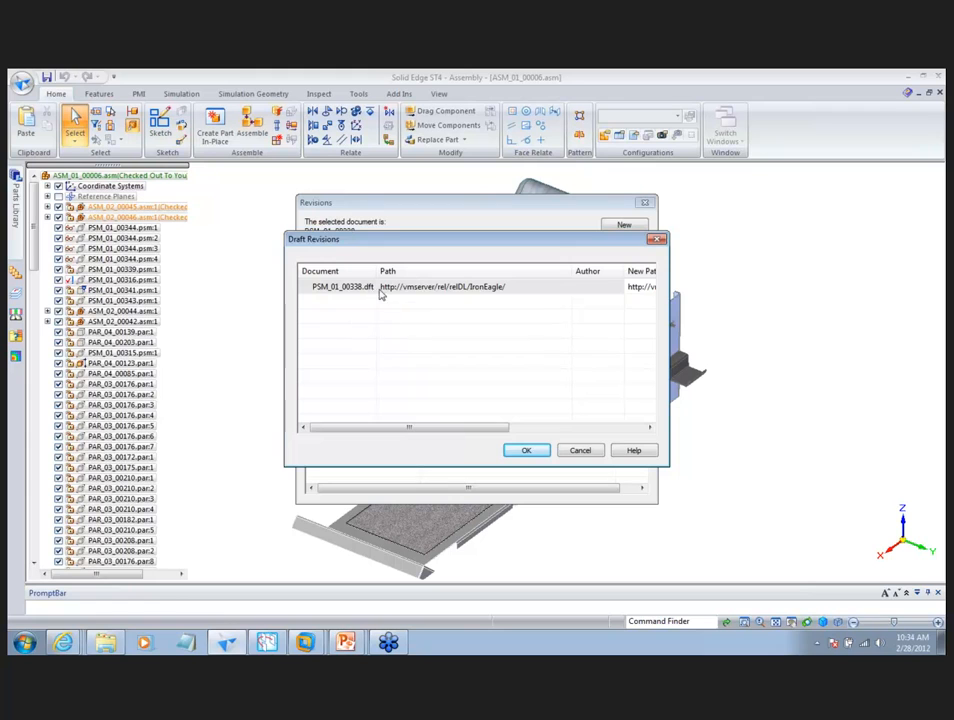
left_click(526, 450)
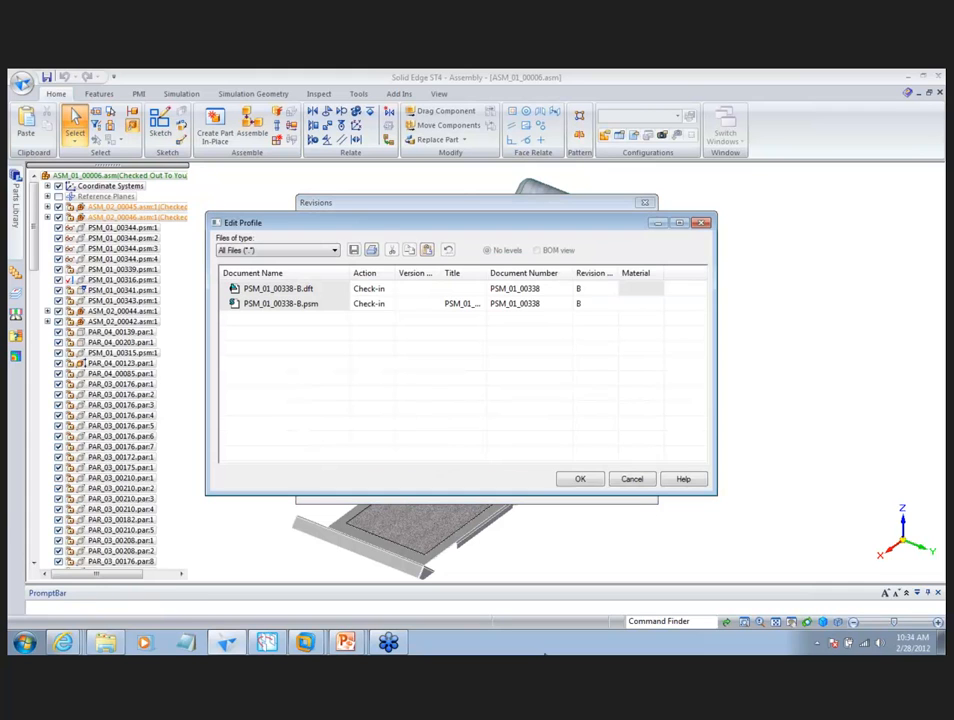
left_click_drag(417, 229, 427, 198)
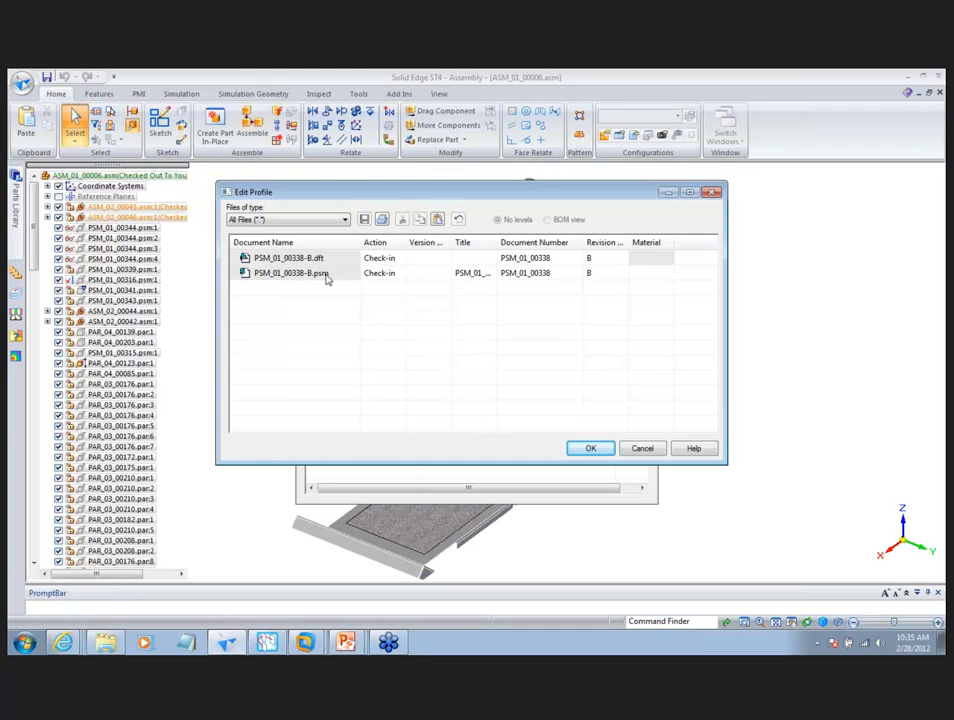
left_click(607, 450)
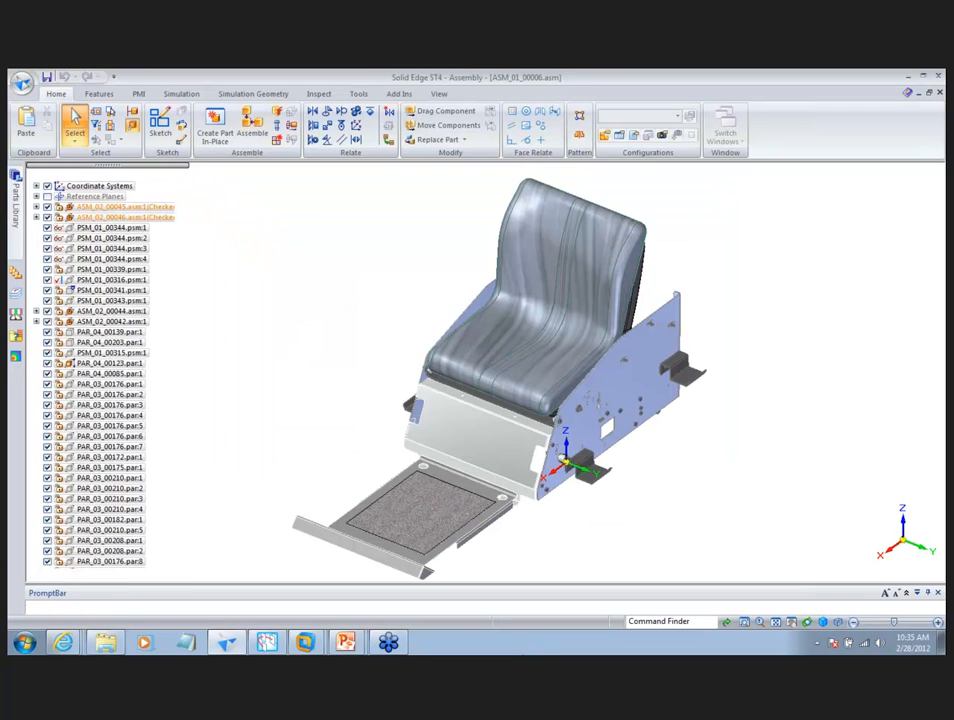
- Edit the revised front panel PSM_01_00338-B.psm in place within the assembly and hide the surrounding components
left_click(470, 450)
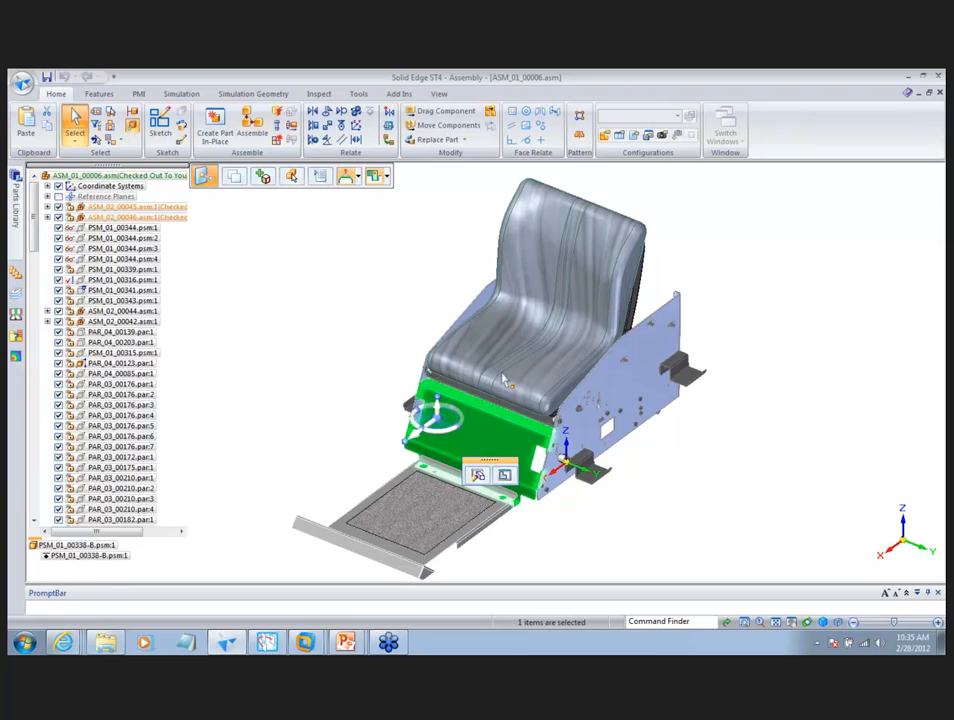
left_click_drag(30, 182, 14, 505)
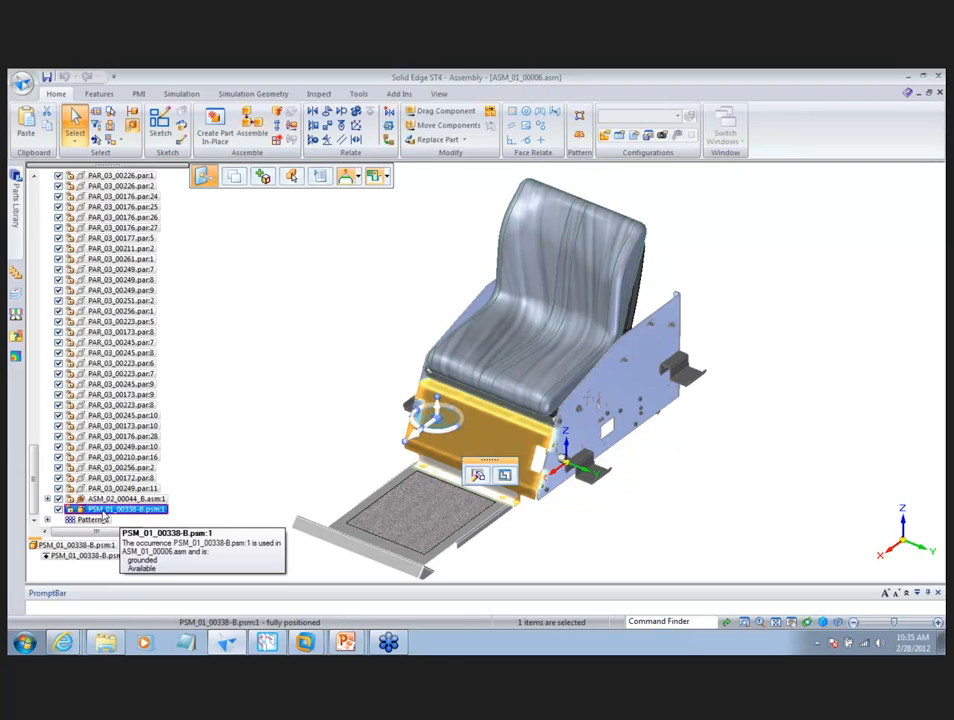
double_click(104, 511)
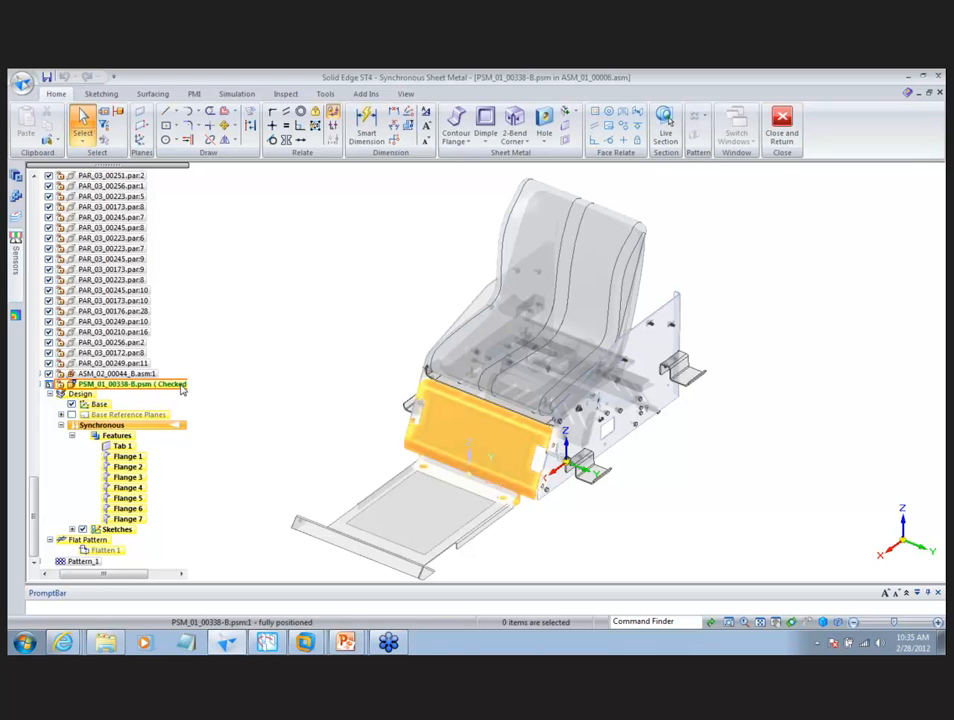
scroll(406, 288, "up", 2)
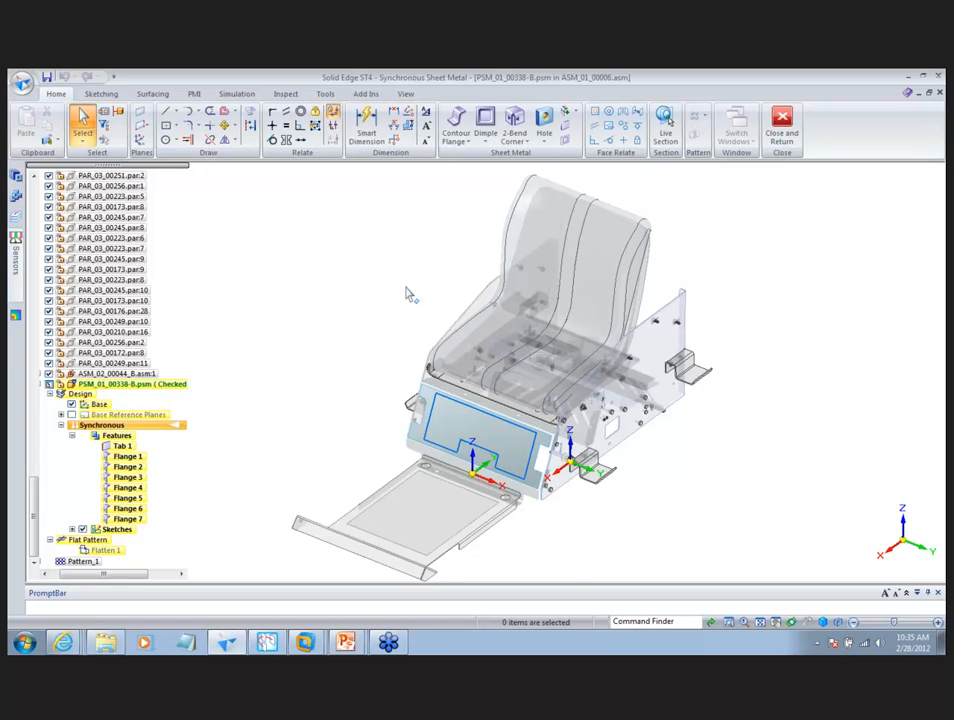
right_click_drag(351, 298, 352, 262)
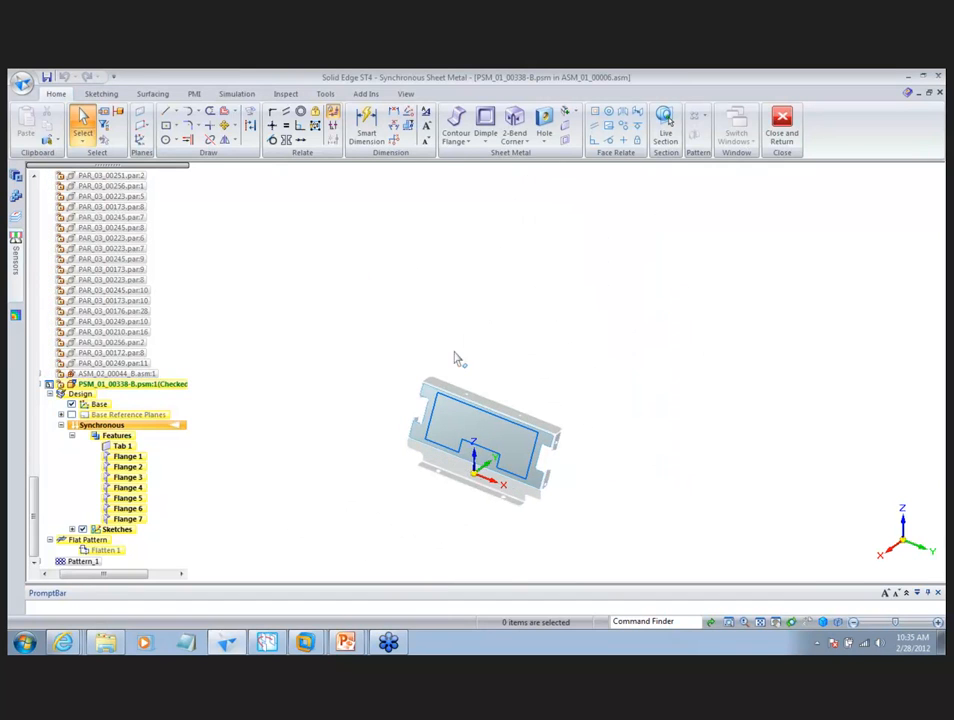
- Place a louver on the revised panel's main face, near the upper-left corner of the sketched profile
scroll(560, 540, "up", 3)
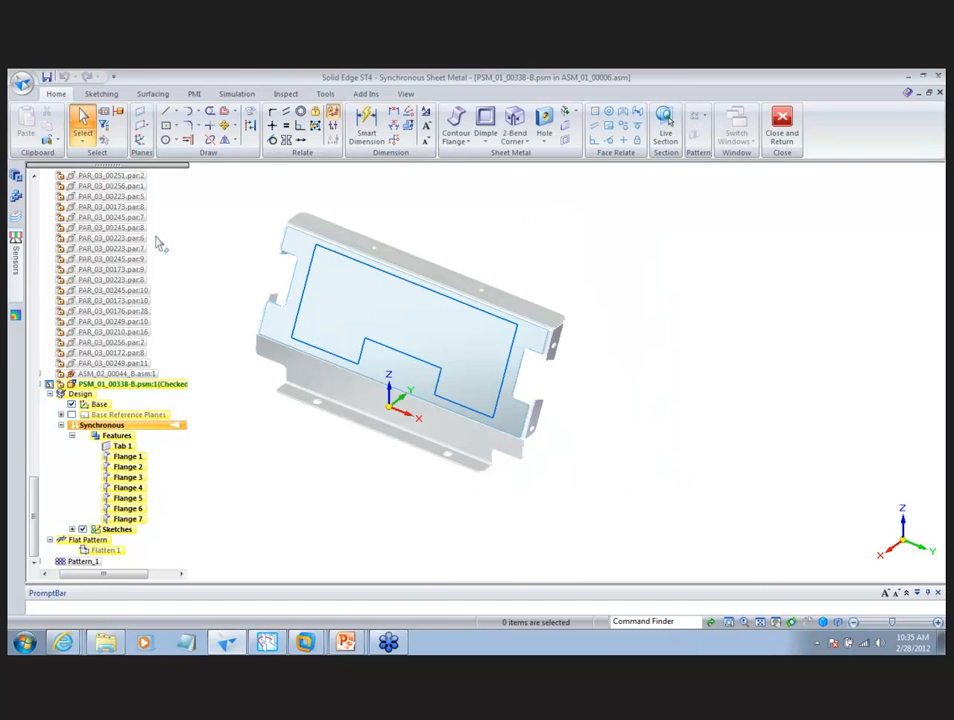
right_click_drag(194, 240, 214, 208)
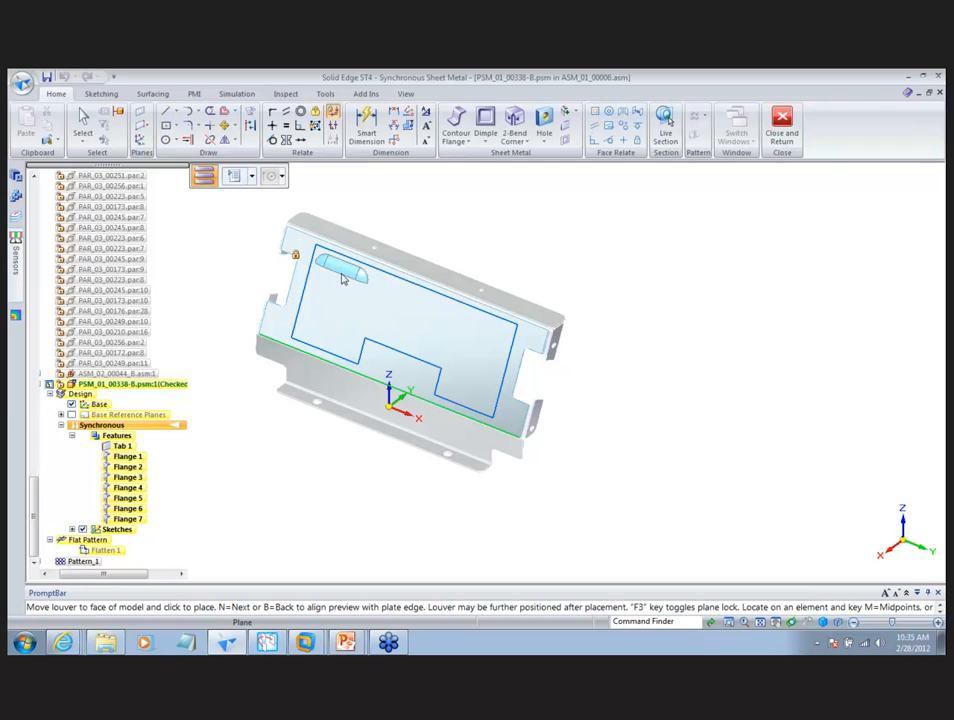
left_click(341, 278)
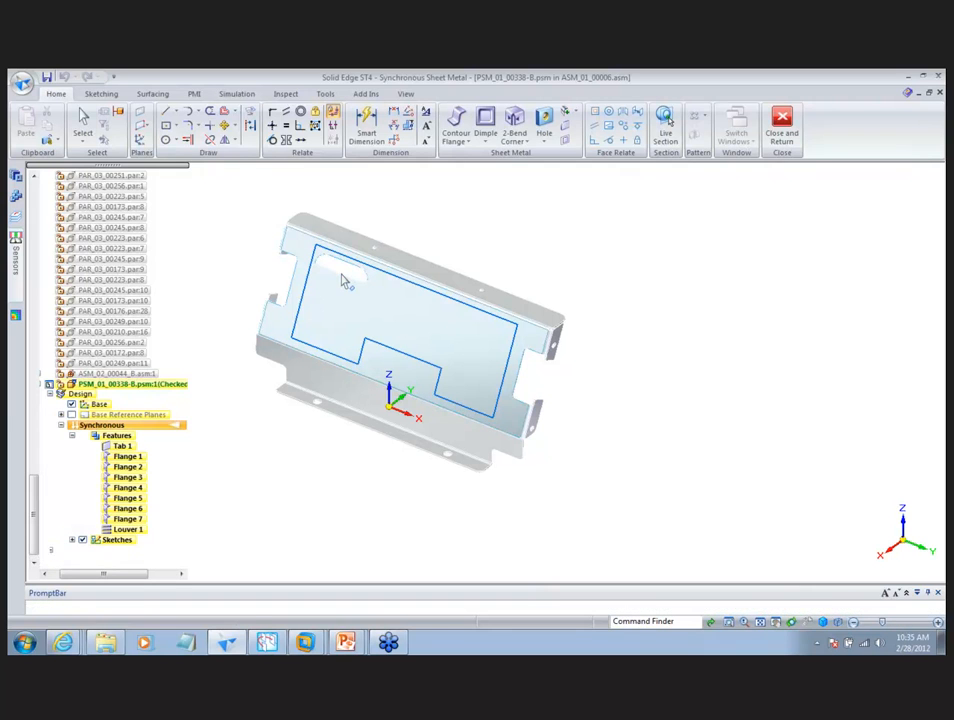
- Start a surface area sensor on the panel's main face and name it neg area
mouse_move(17, 268)
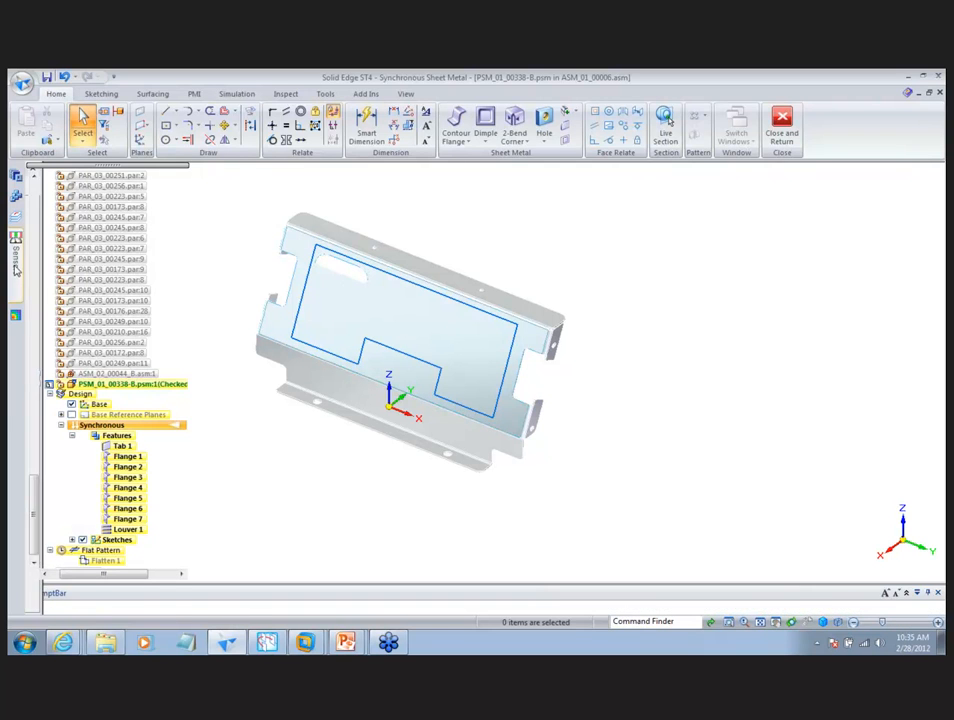
left_click(114, 187)
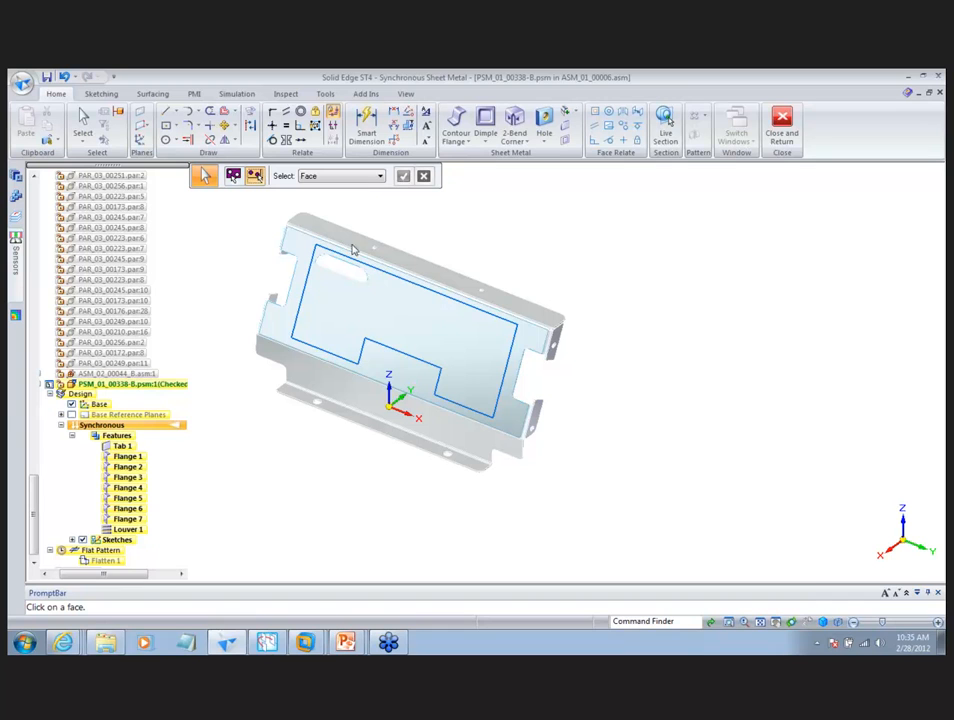
left_click(293, 247)
right_click(382, 211)
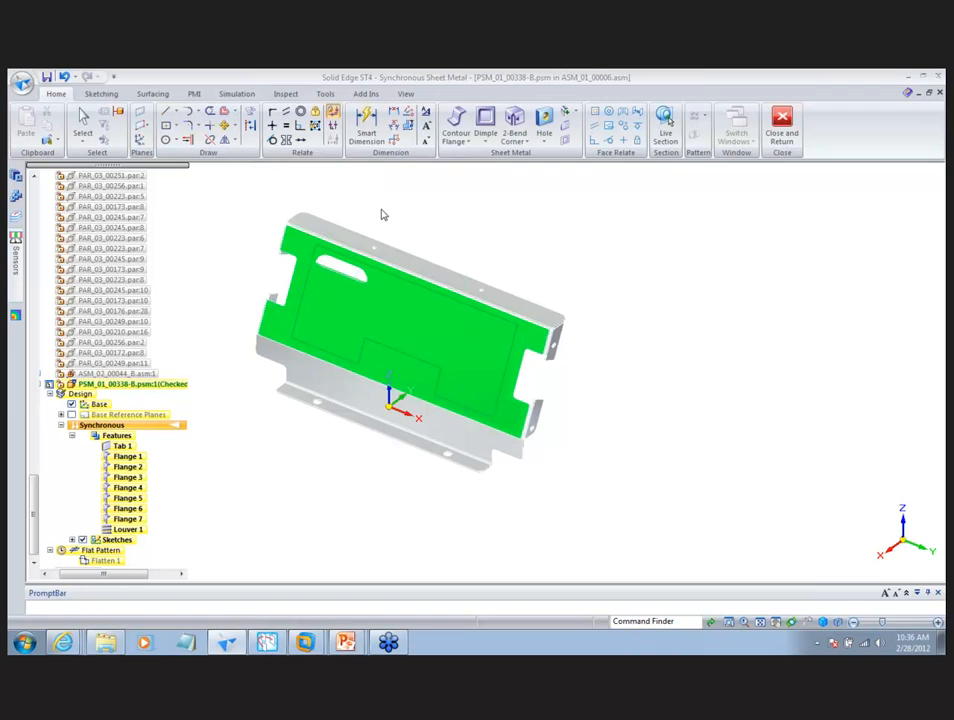
type("neg")
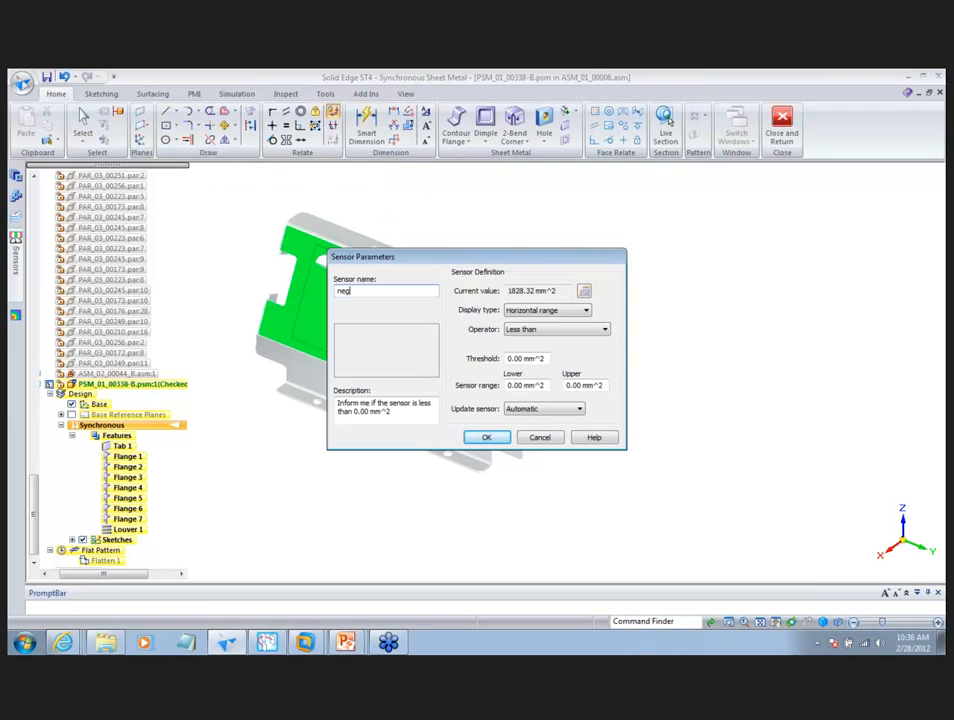
type(" area")
key("Tab")
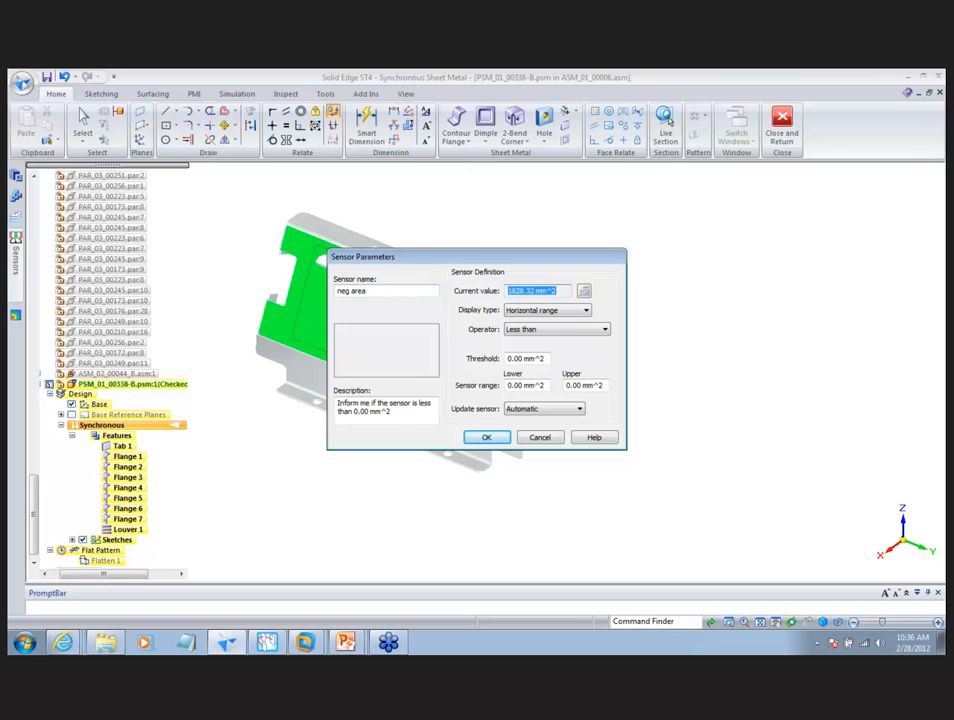
- Set the neg area sensor's threshold to 10000 with a range of 1000 to 30000, and create the sensor
key("Tab")
key("Tab")
key("Tab")
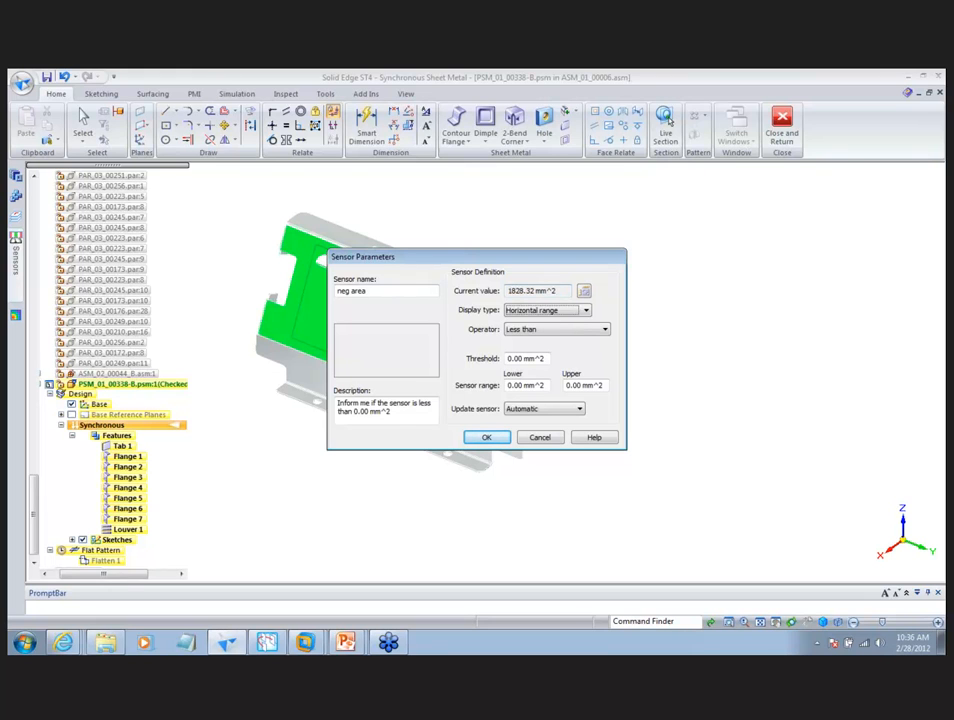
type("10000")
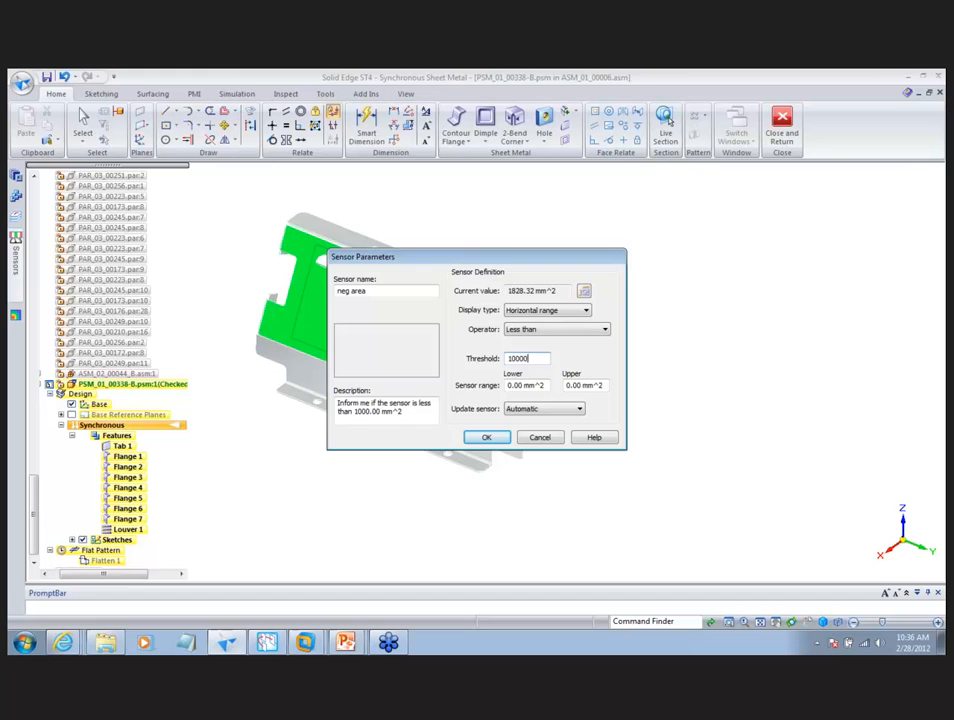
key("Tab")
type("1000")
key("Tab")
type("300")
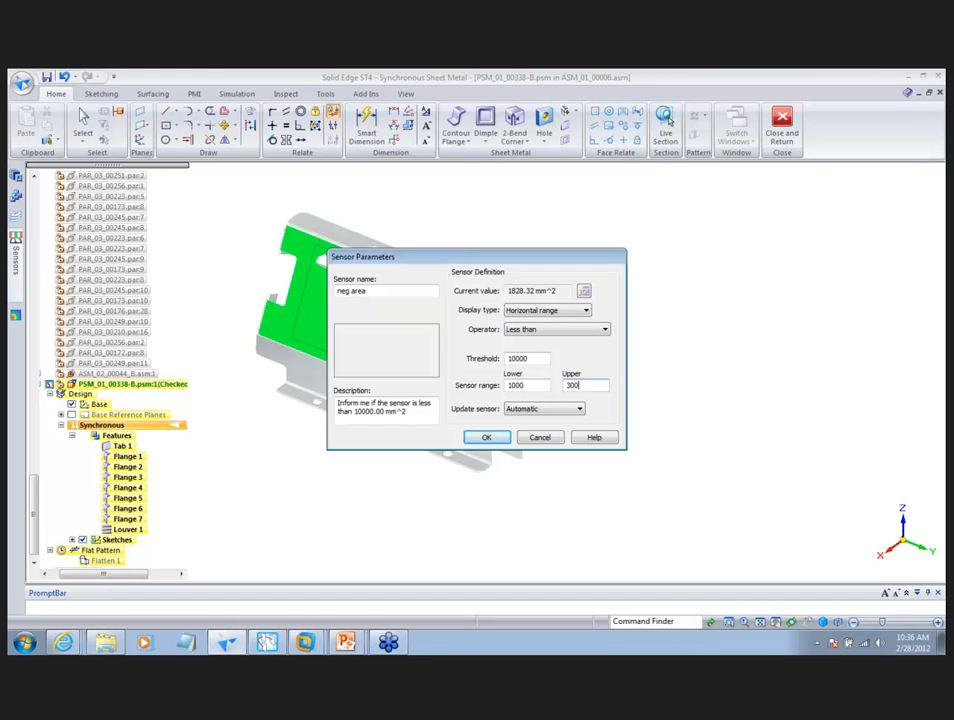
key("Tab")
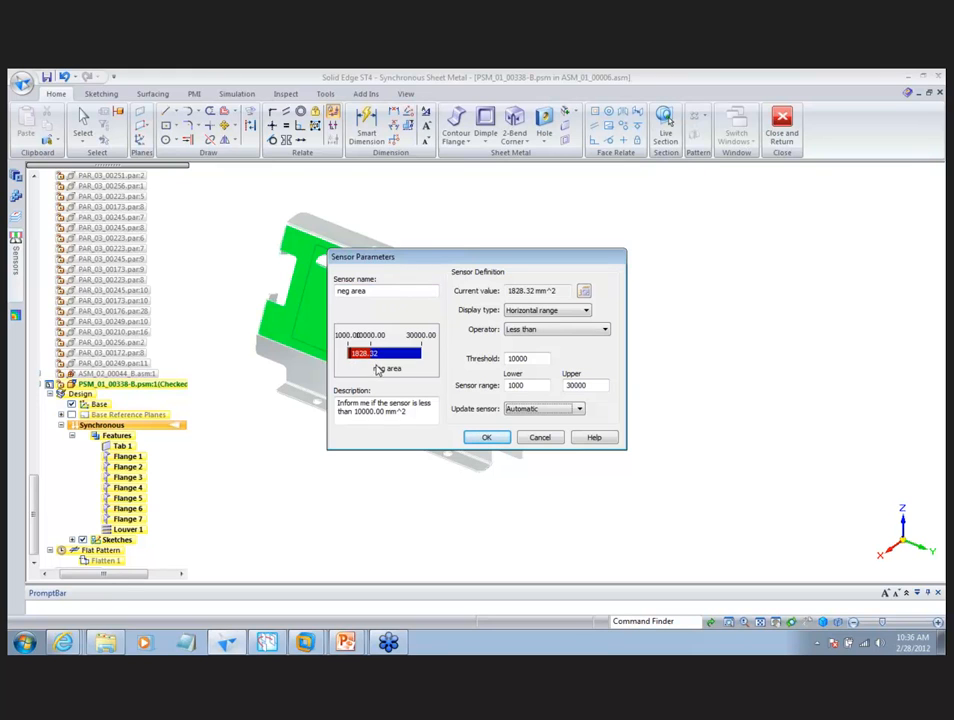
left_click(484, 441)
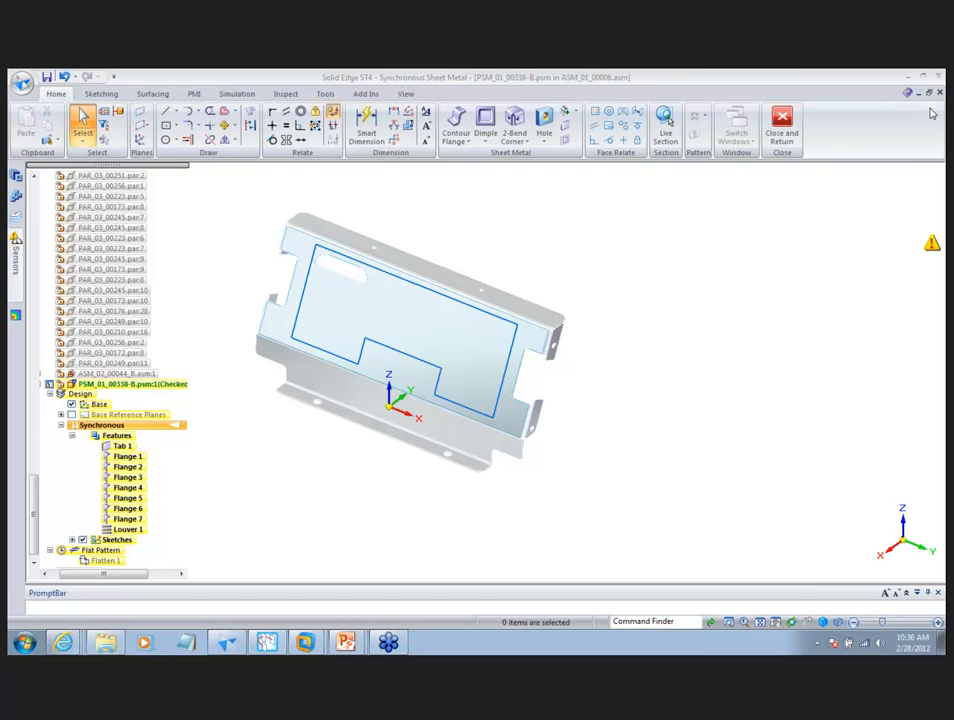
- Read the sensor alert for the panel in the Sensor Assistant and close it
left_click(930, 247)
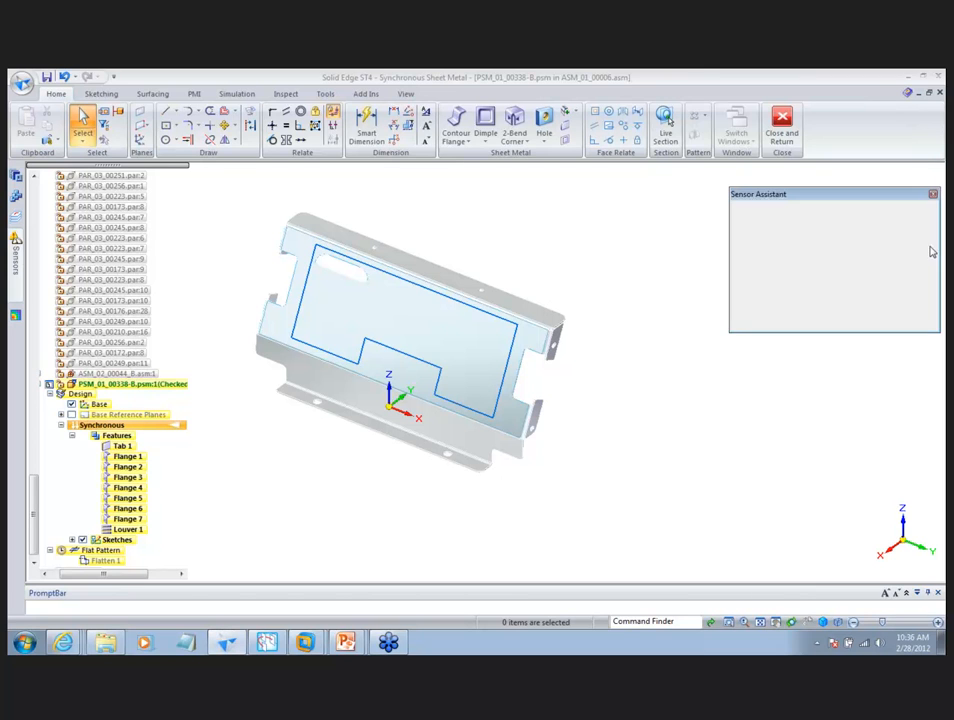
left_click_drag(828, 197, 733, 212)
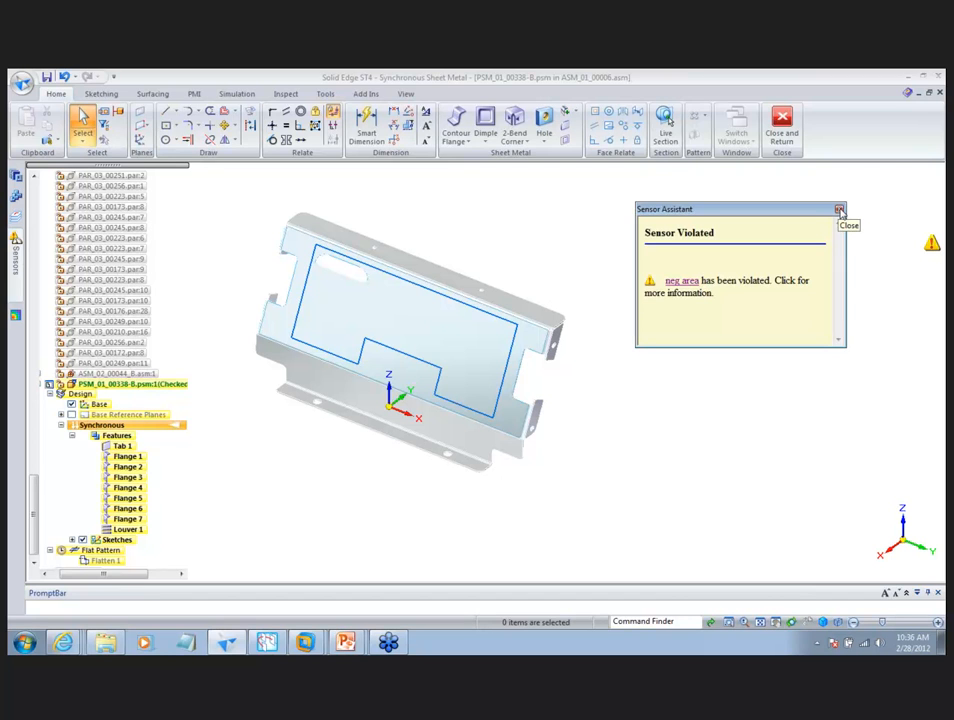
left_click(839, 211)
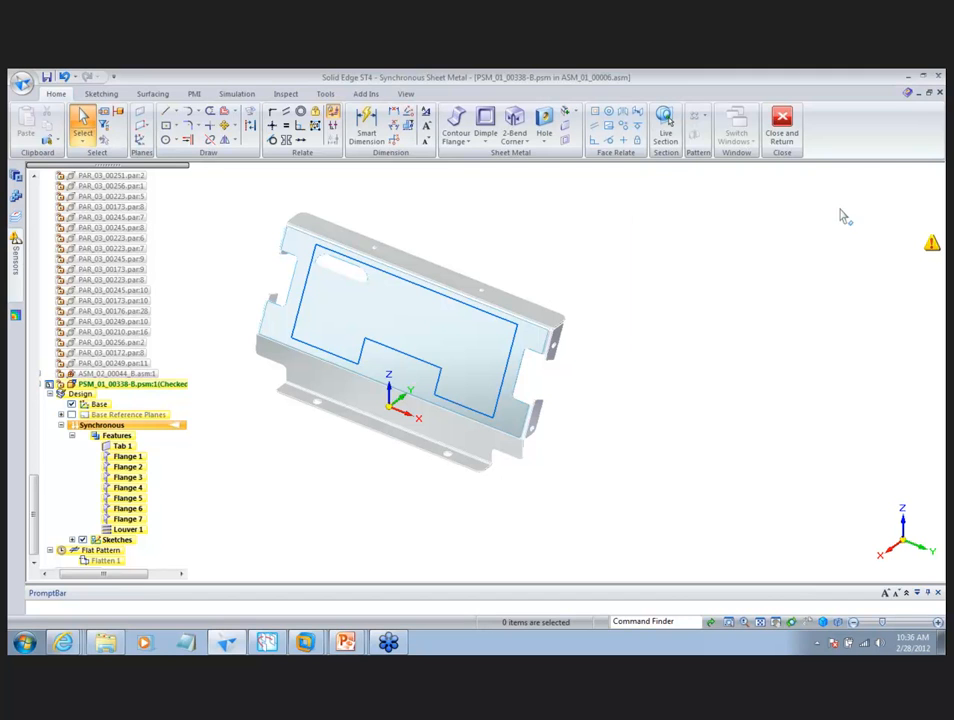
- Fill the panel's sketched profile with a pattern of the louver at 45 mm and 135 mm spacing
left_click(345, 275)
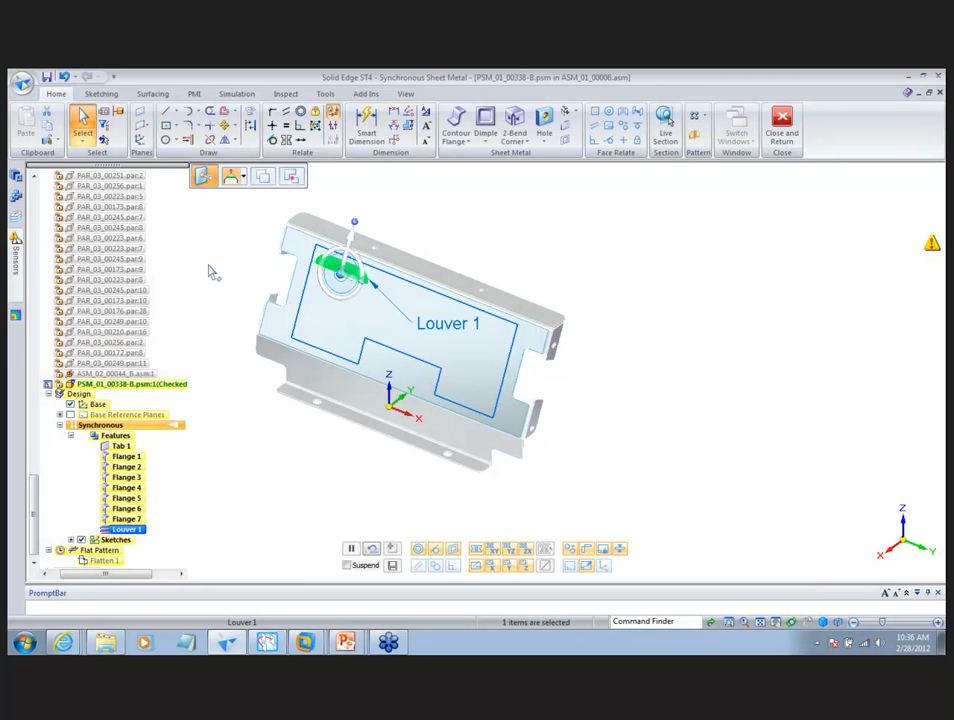
right_click_drag(209, 265, 241, 265)
left_click(320, 300)
left_click(355, 180)
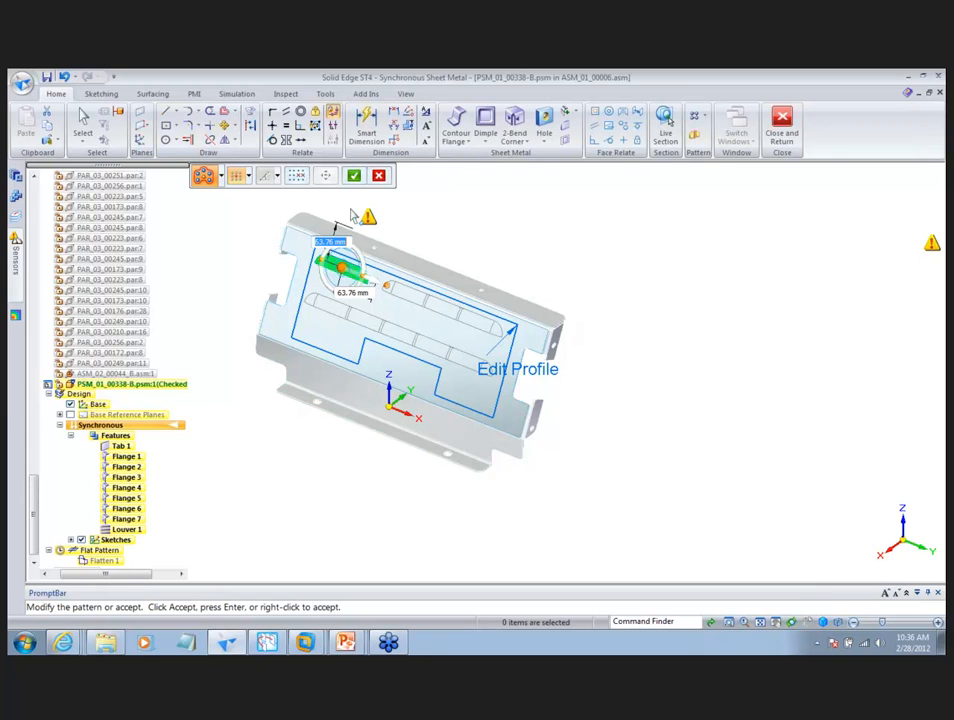
type("45")
key("Return")
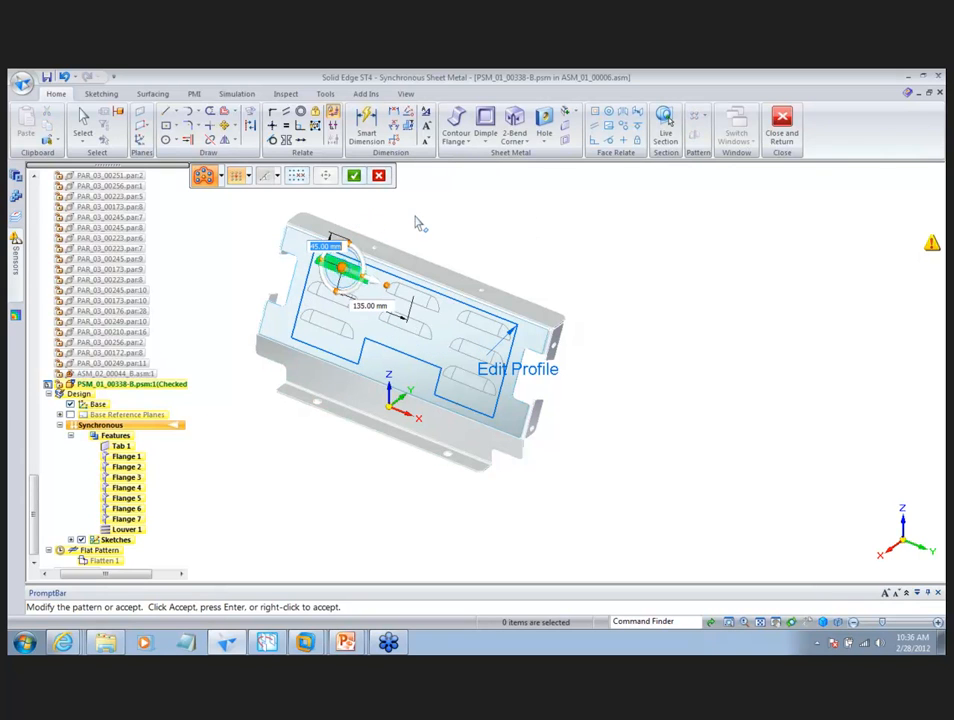
key("Return")
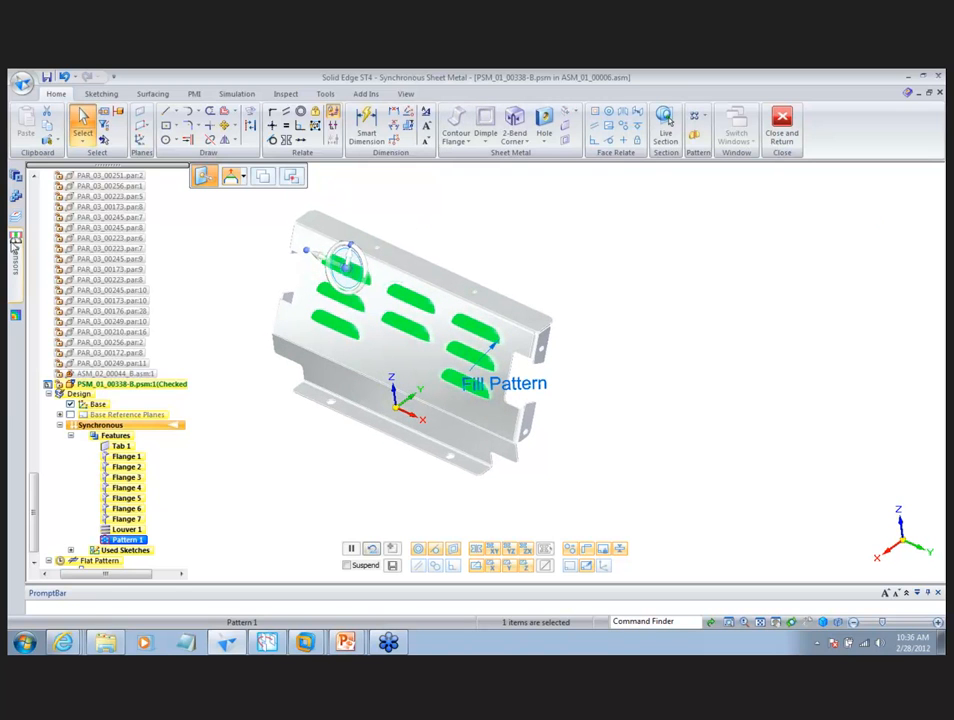
- Check the neg area sensor and the patterned louvers, and return to the ASM_01_00006 assembly
mouse_move(14, 247)
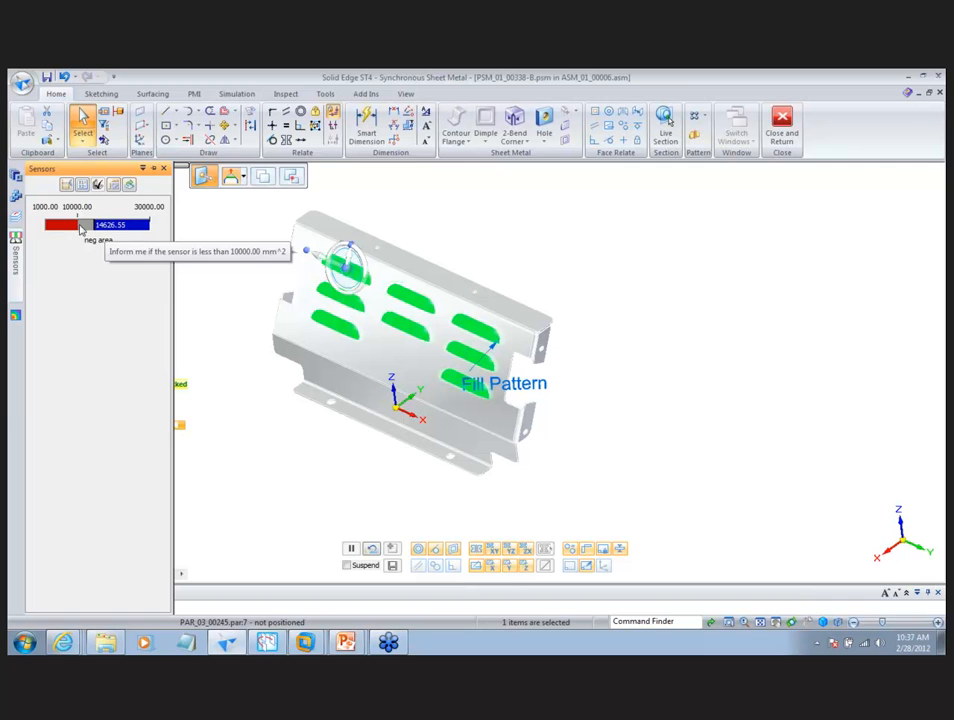
left_click(650, 223)
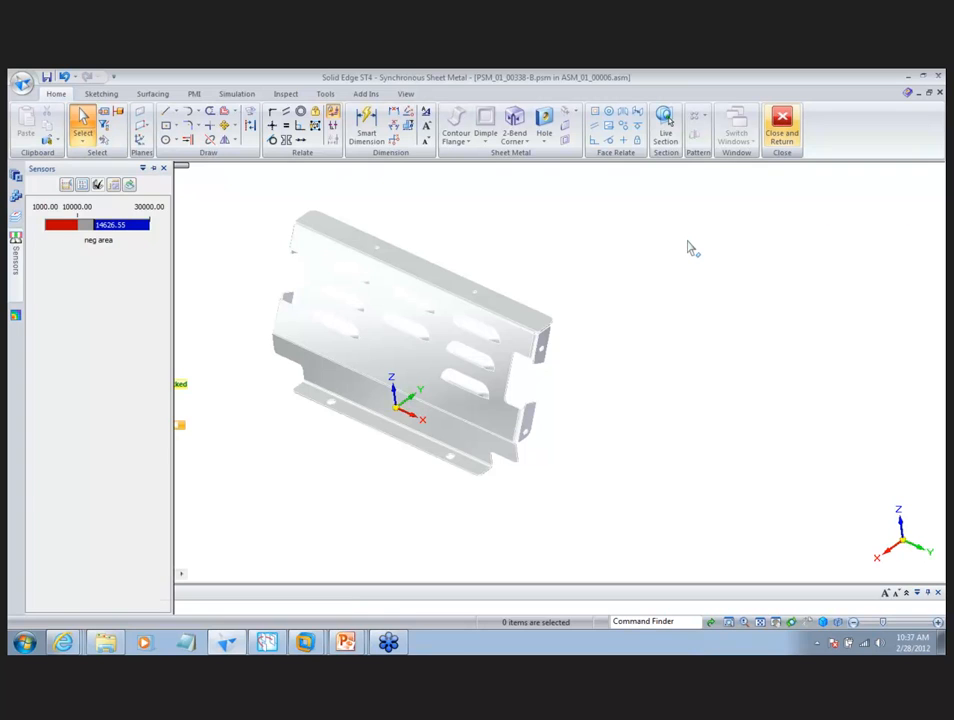
middle_click_drag(688, 243, 690, 247)
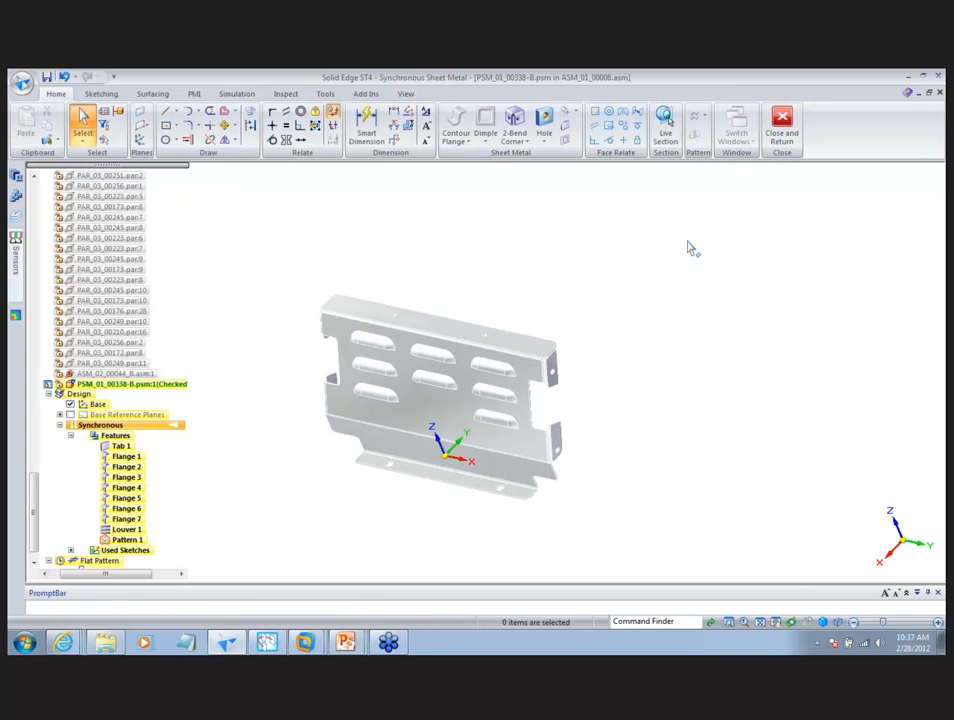
left_click(776, 133)
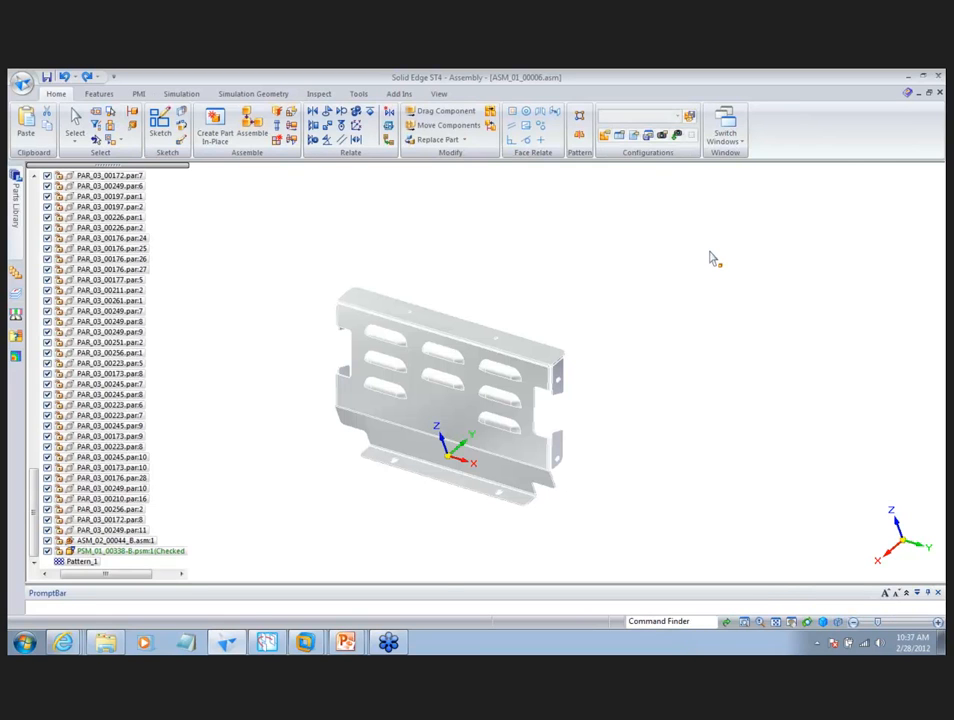
- Run a Where Used search on the front panel PSM_01_00338-B.psm and open its draft from the results
right_click(455, 403)
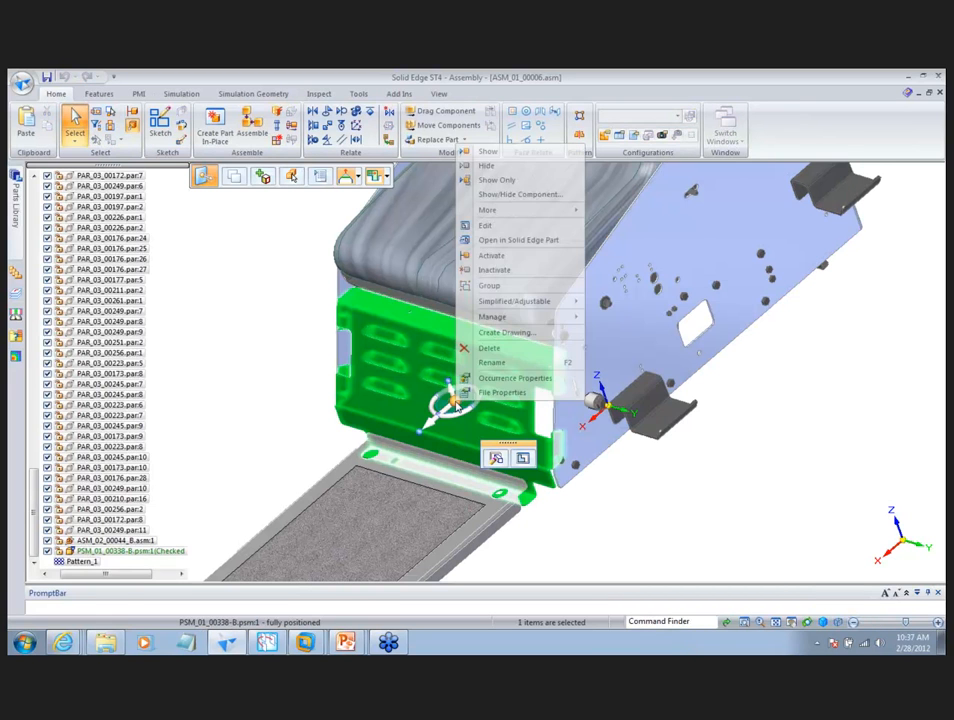
mouse_move(540, 317)
left_click(632, 378)
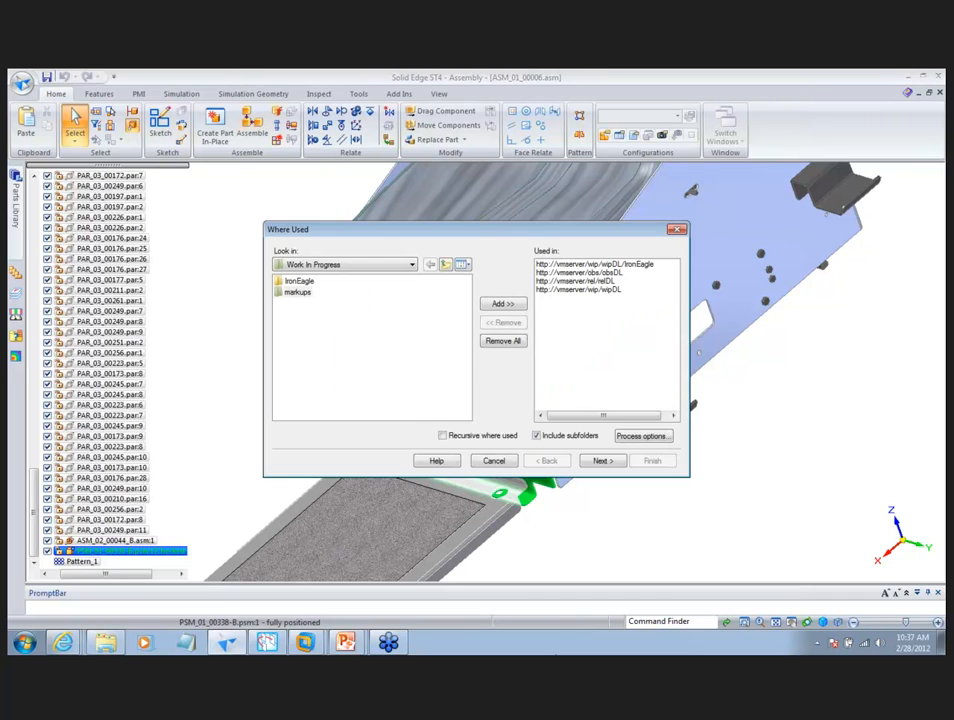
left_click(605, 460)
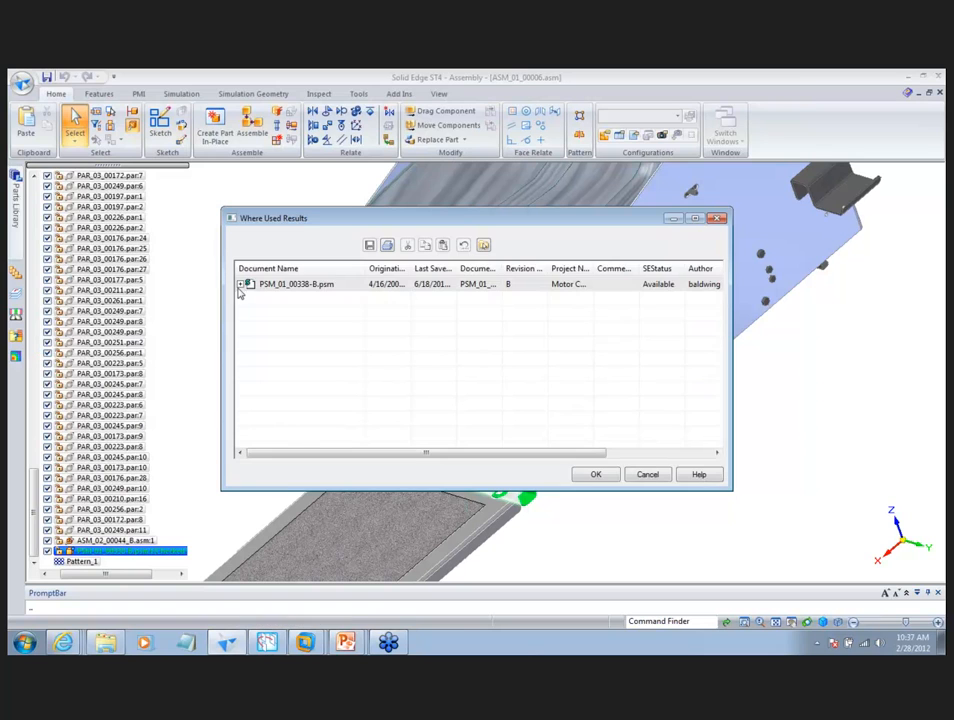
left_click(240, 284)
left_click(305, 299)
left_click(595, 475)
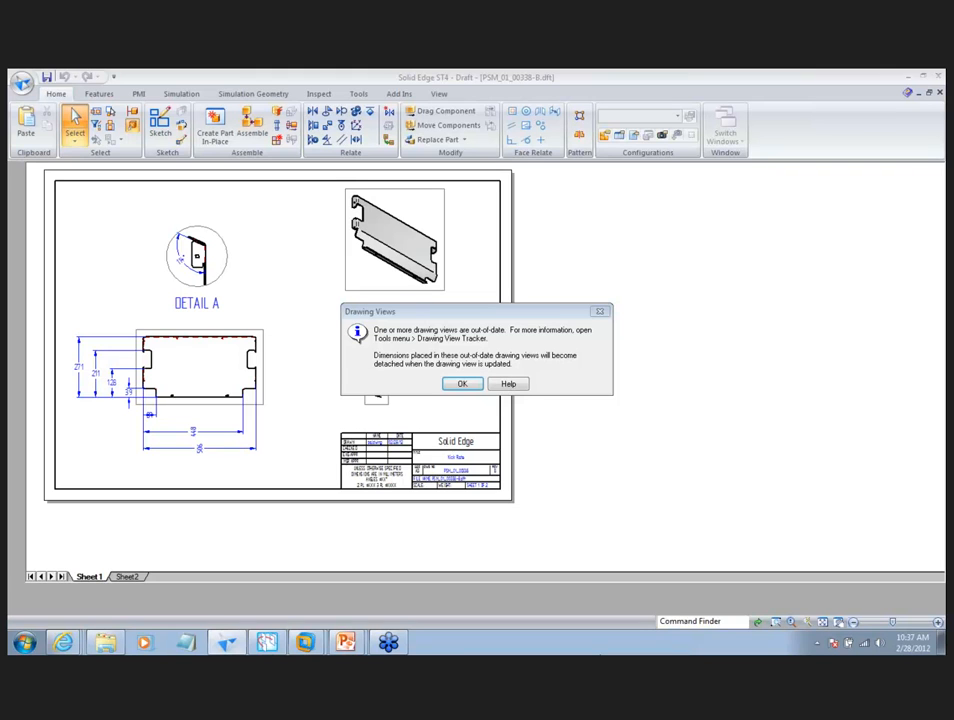
left_click(462, 385)
- Update the draft's drawing views, then close PSM_01_00338-B.dft with its changes saved and check it in
right_click(694, 317)
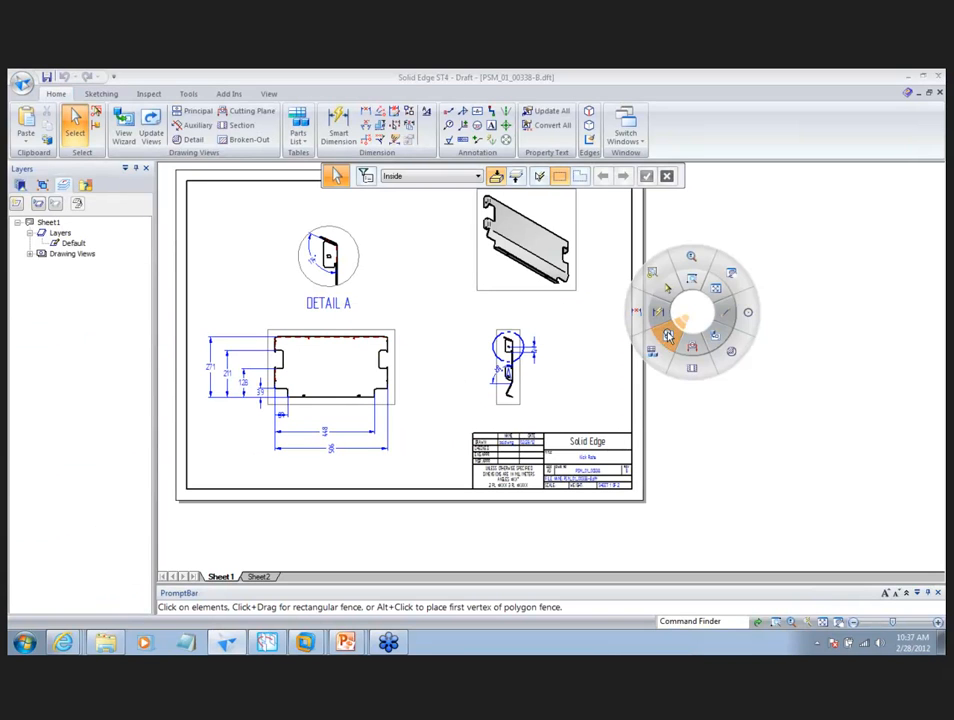
left_click(663, 341)
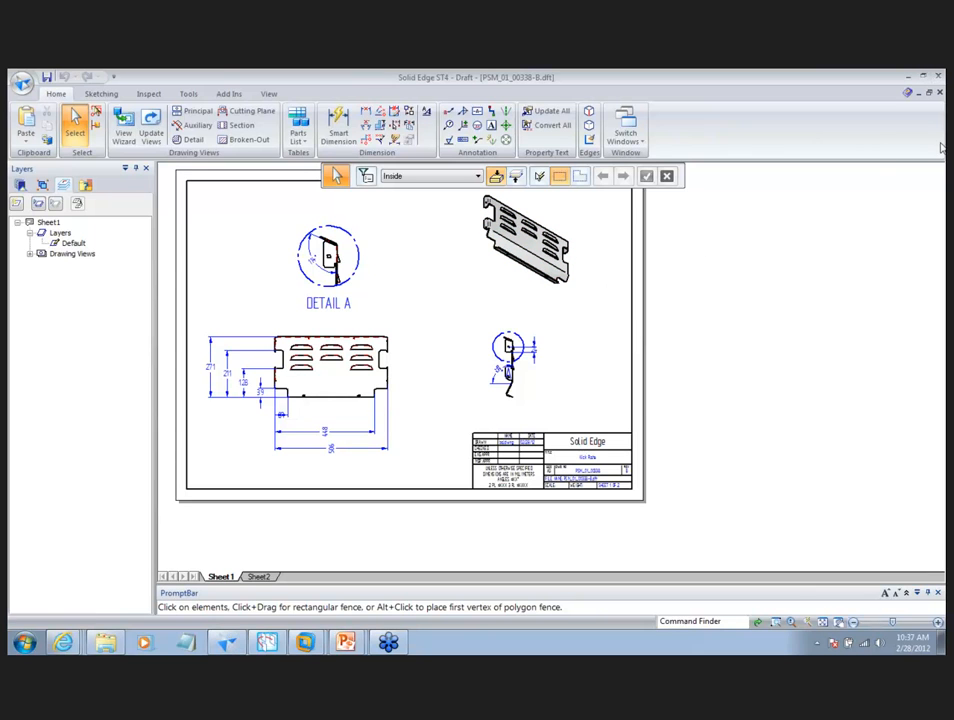
left_click(939, 93)
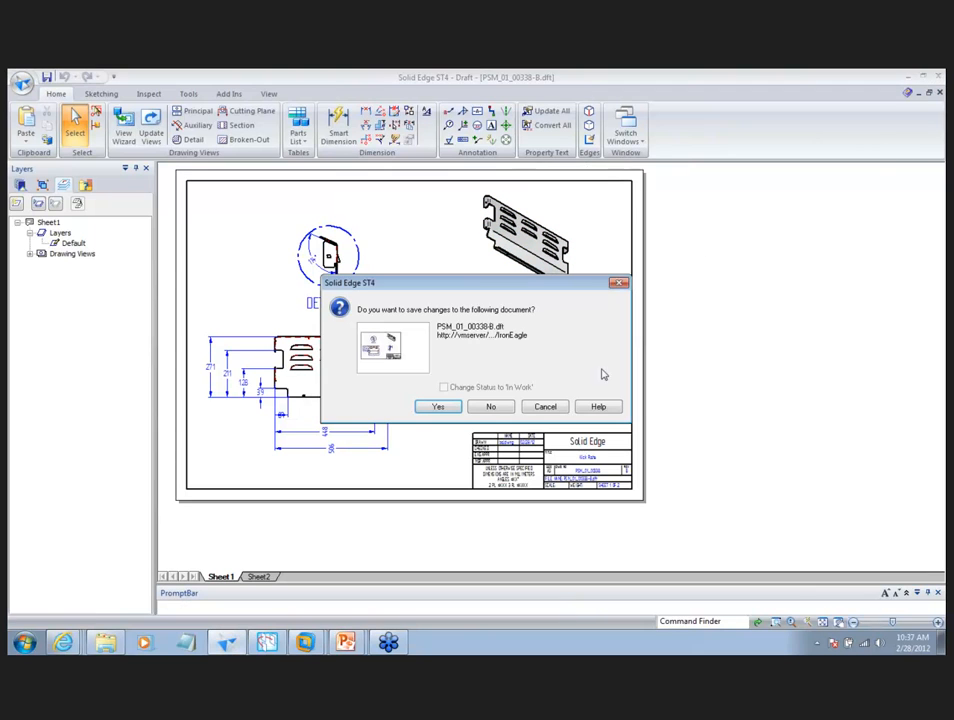
left_click(440, 406)
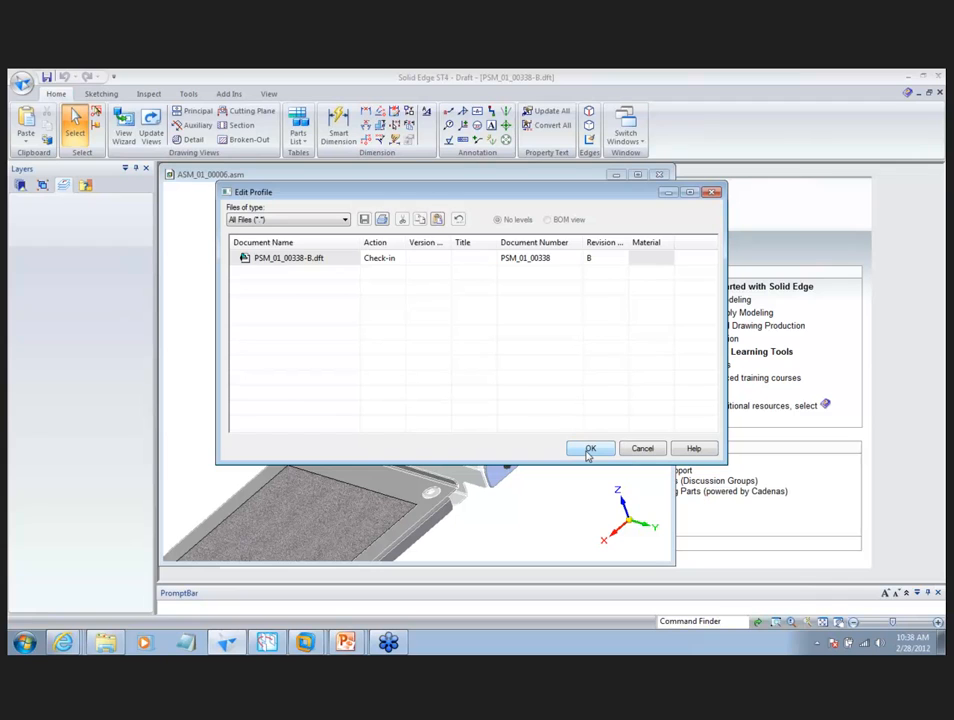
left_click(589, 449)
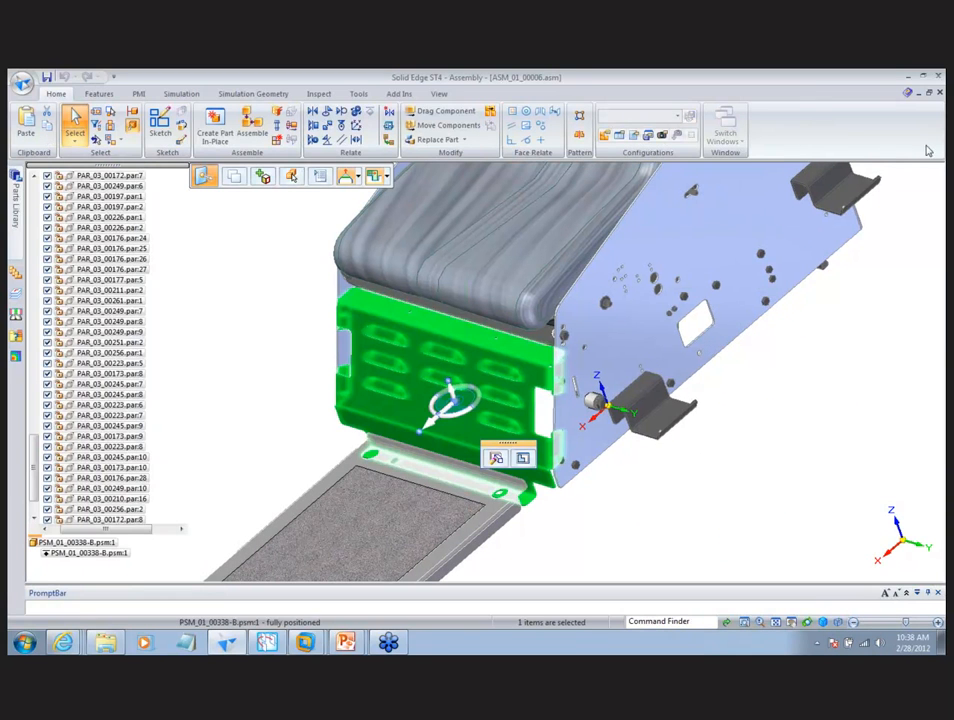
- Close the ASM_01_00006.asm assembly with its changes saved, and exit Solid Edge
left_click(628, 364)
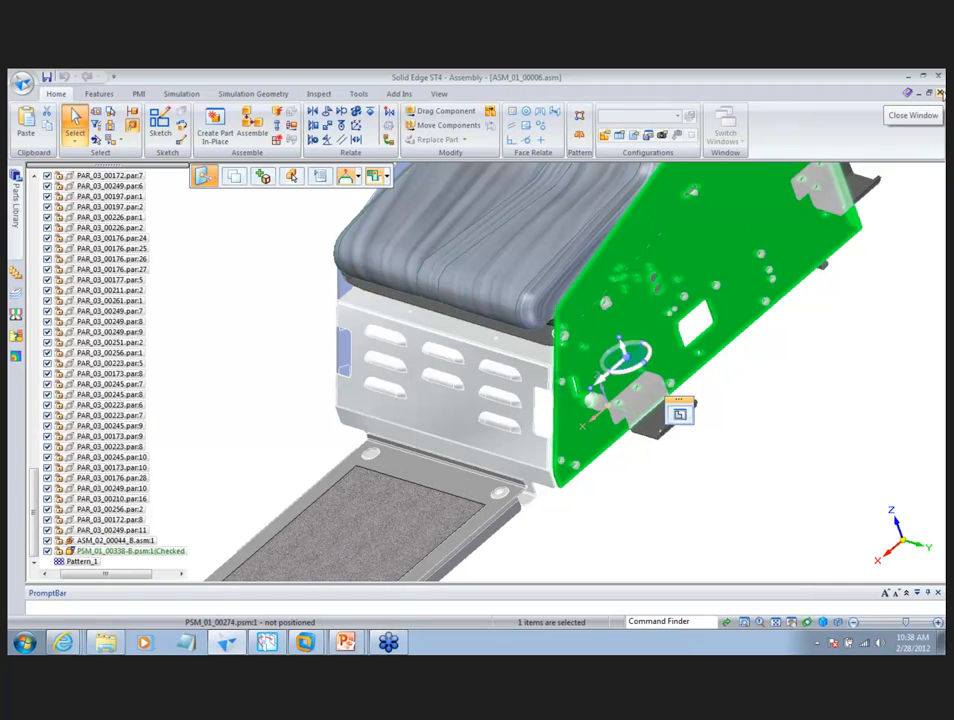
left_click(940, 92)
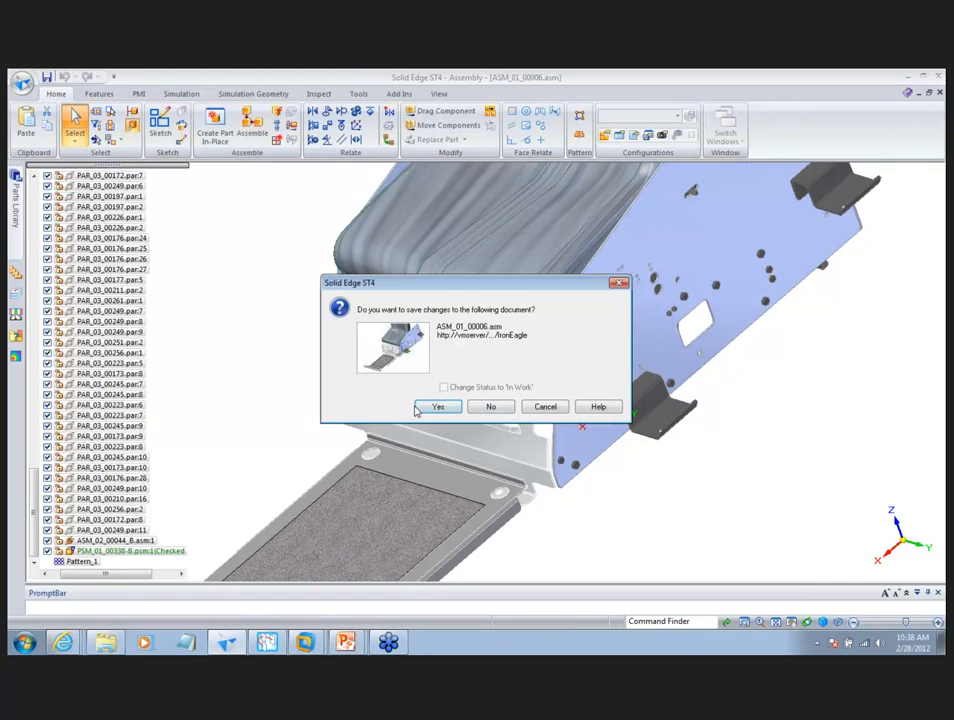
left_click(440, 407)
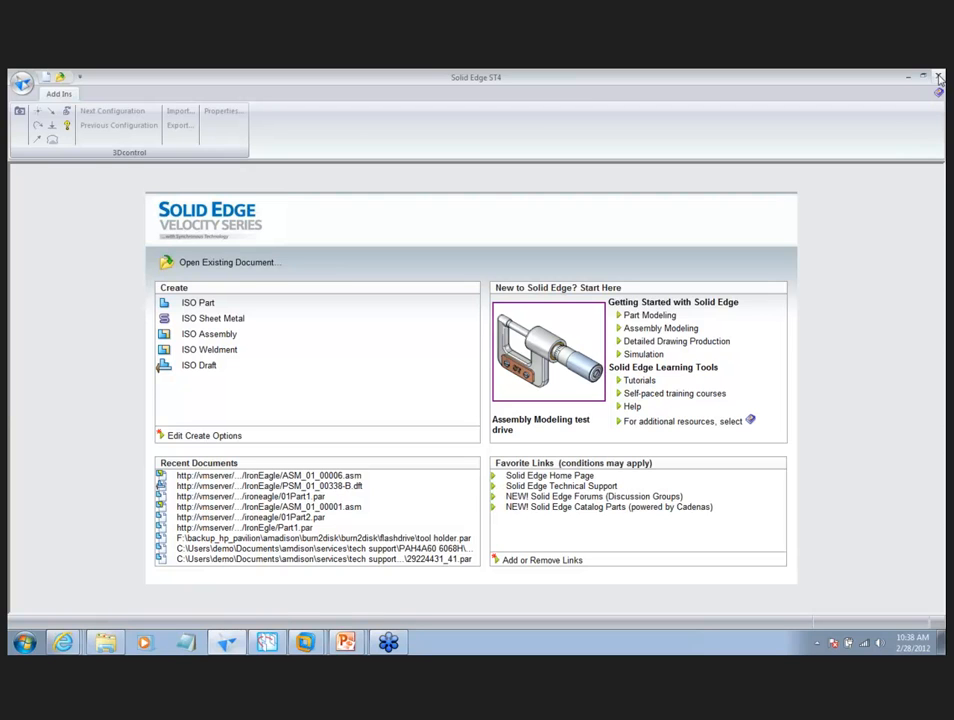
left_click(938, 77)
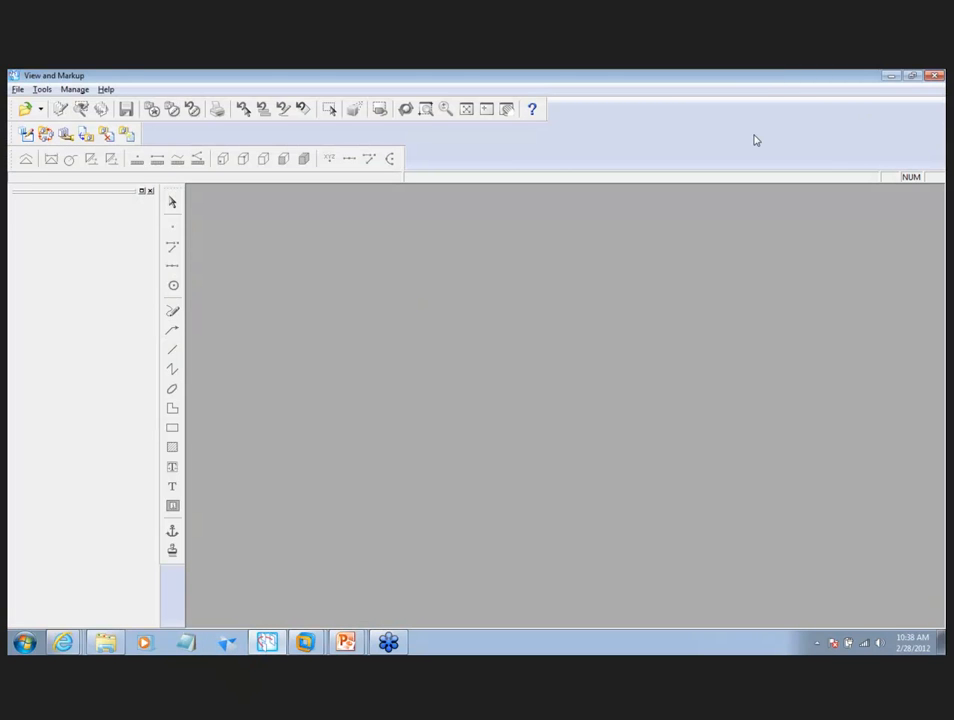
key("alt+Tab")
key("alt+Tab")
key("alt+Tab")
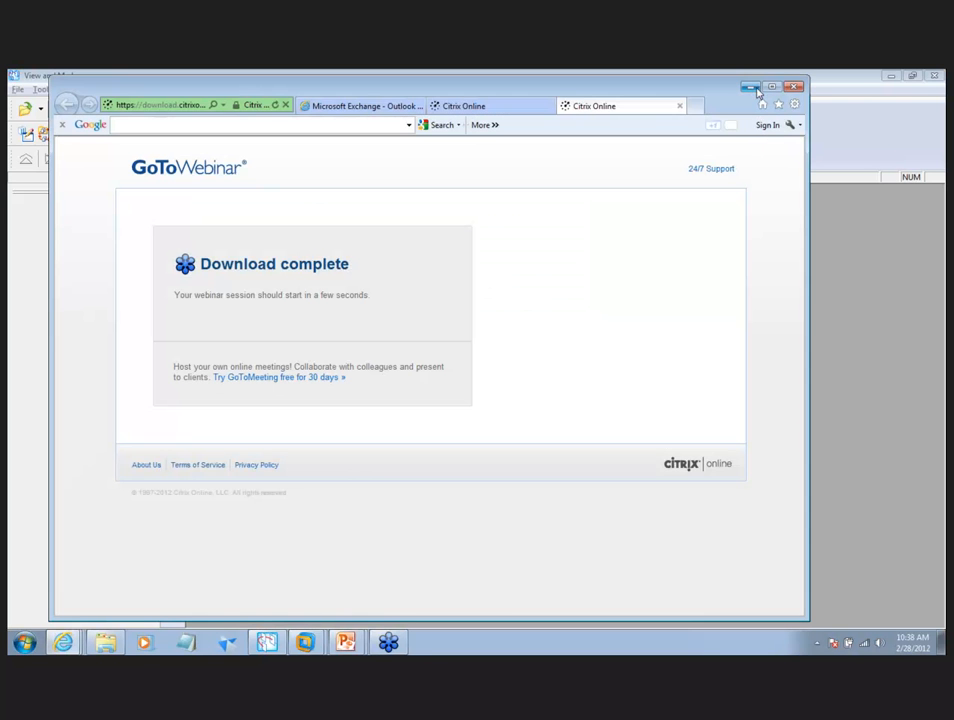
left_click(63, 642)
right_click(63, 642)
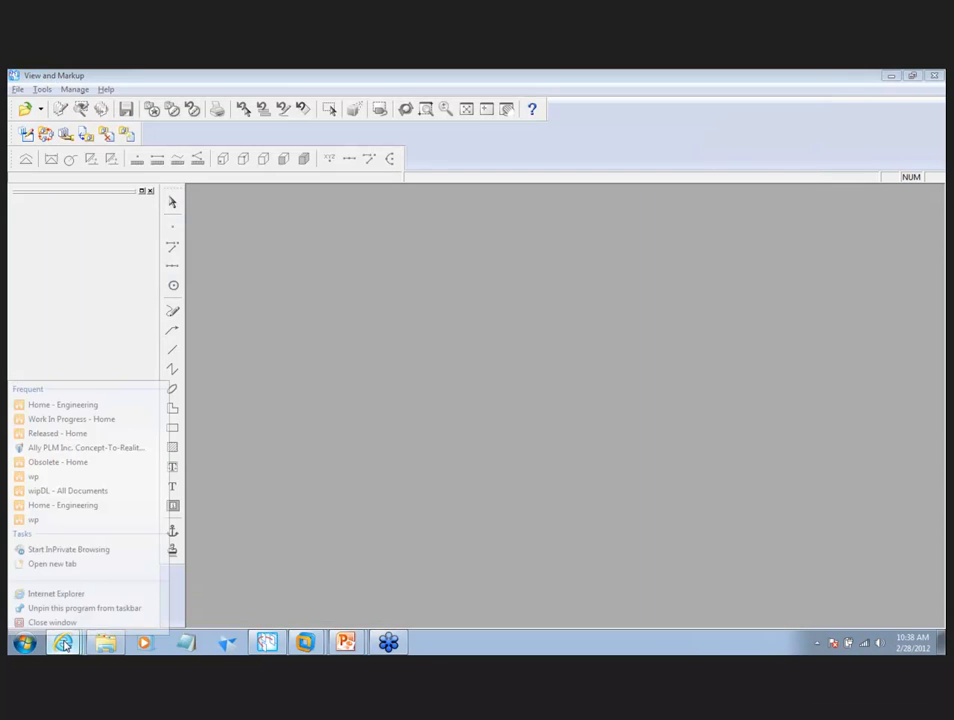
left_click(55, 588)
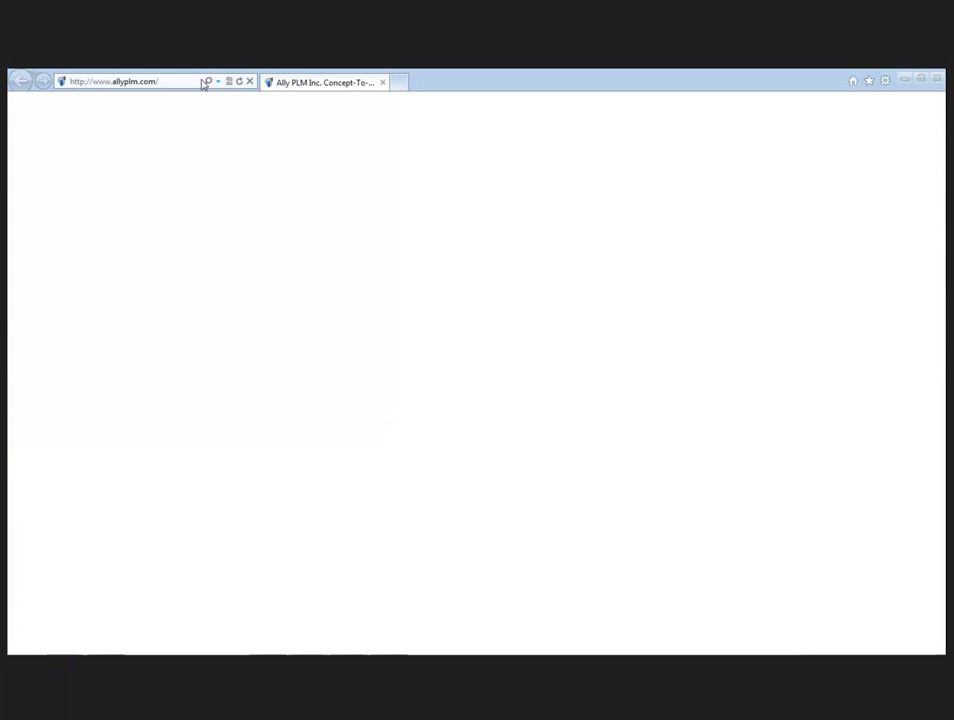
left_click(168, 81)
type("http://vmserver/")
key("Return")
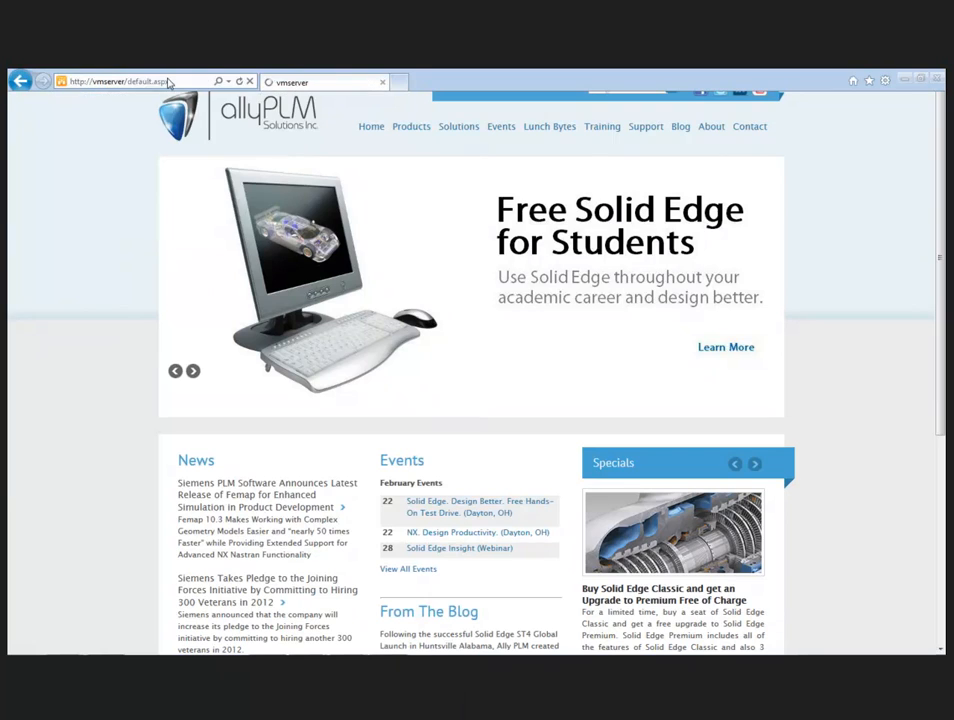
key("F11")
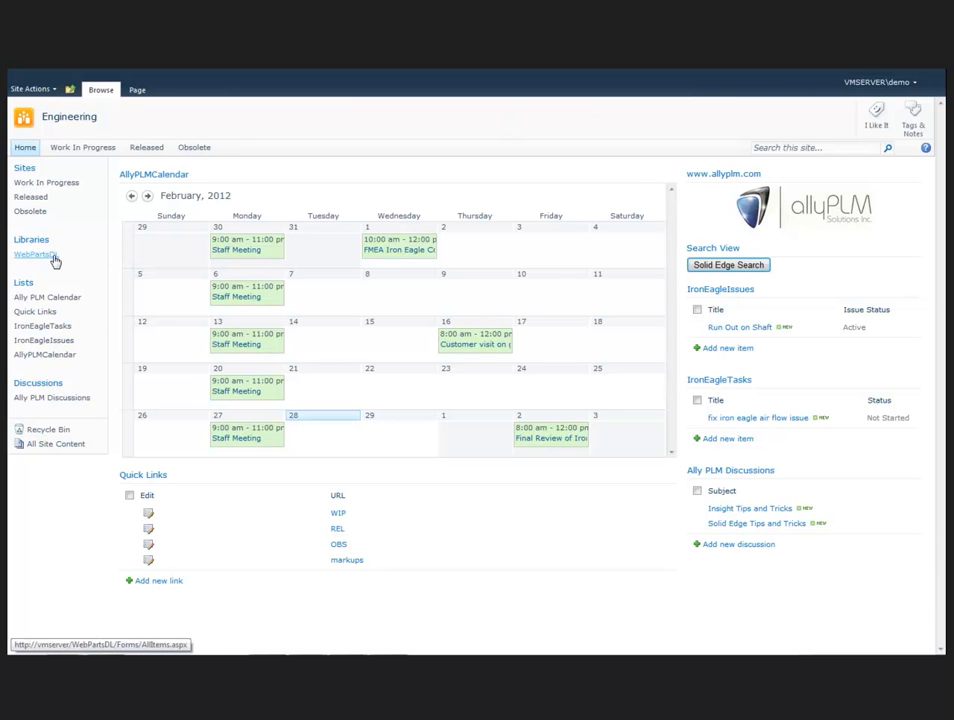
- Examine an enlarged preview of ASM_01_00006.asm in the site's Solid Edge search results, then close the search
left_click(740, 264)
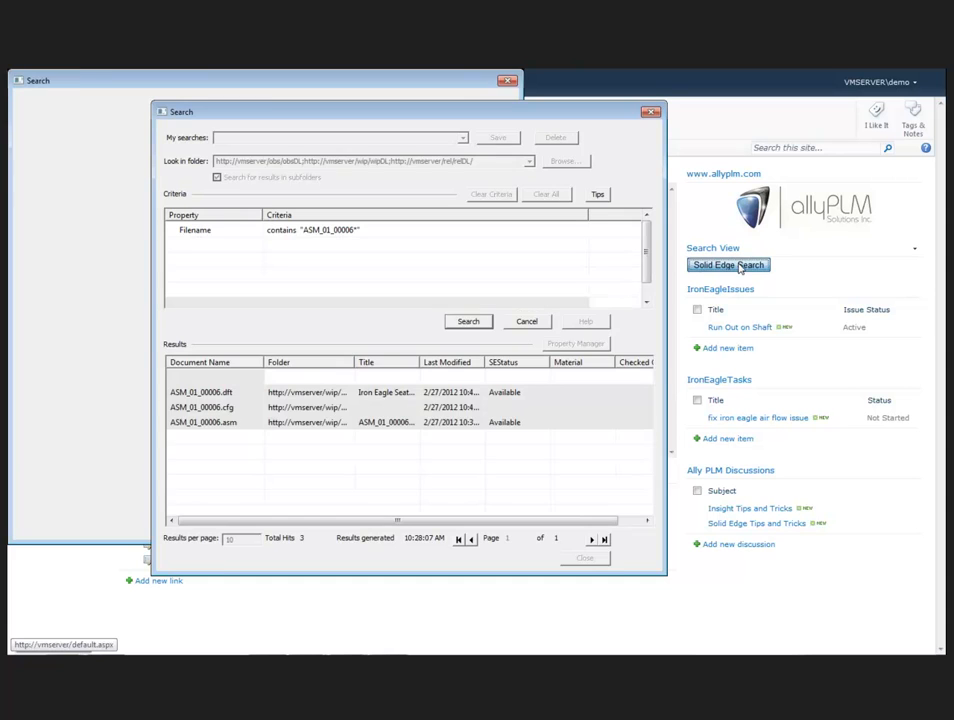
left_click(228, 424)
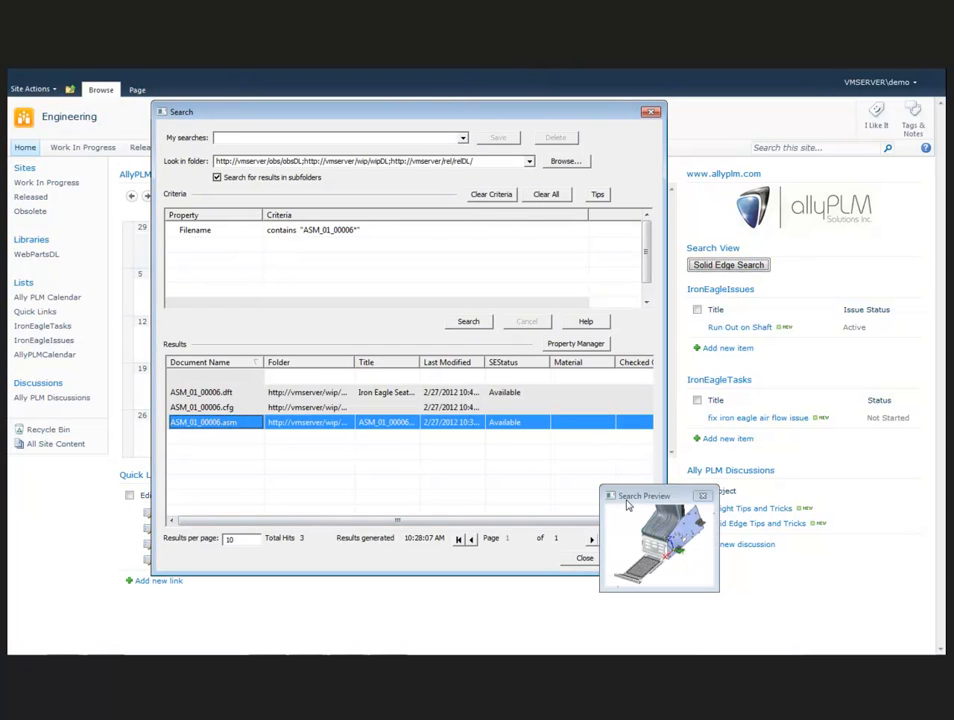
left_click_drag(622, 495, 278, 346)
left_click_drag(372, 441, 432, 517)
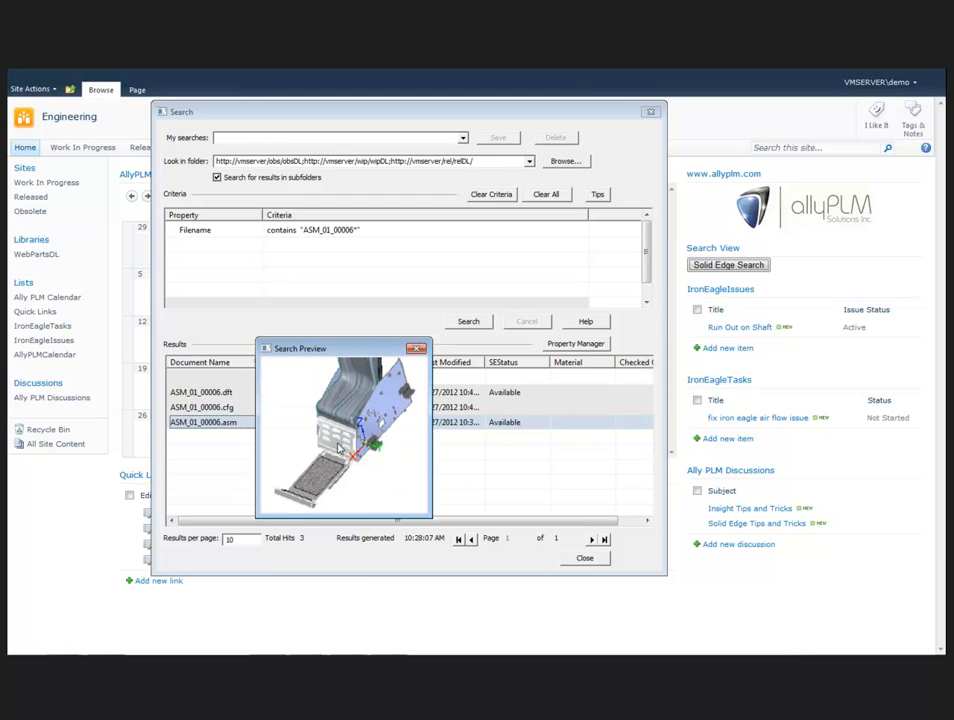
left_click(419, 349)
left_click(648, 113)
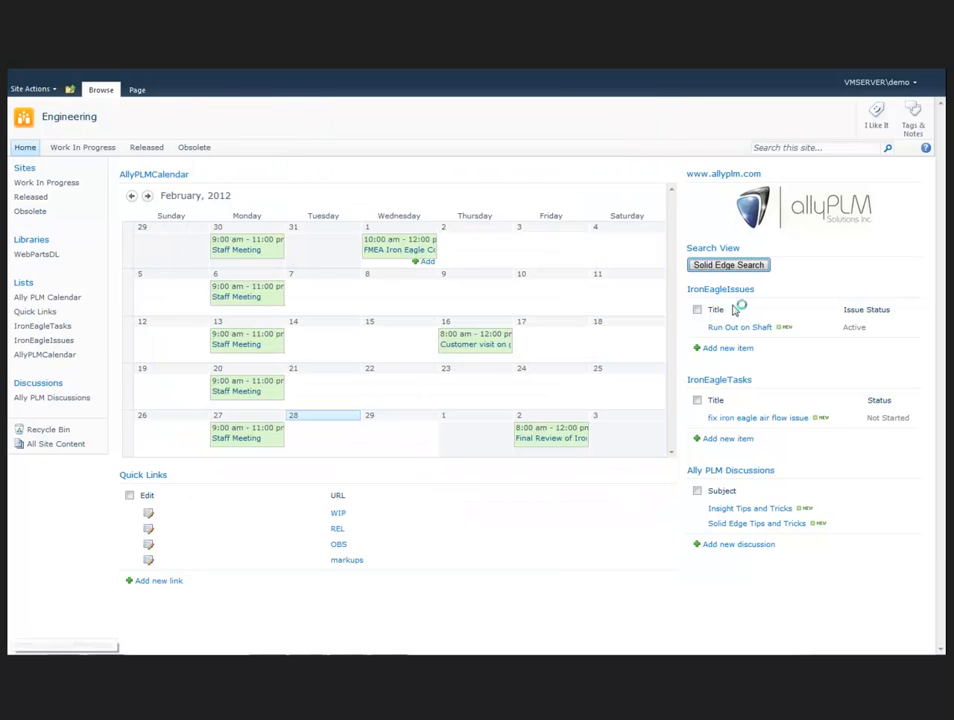
- Mark the IronEagleTasks item "fix iron eagle air flow issue" as 100% complete with status Completed, and save it
left_click(735, 419)
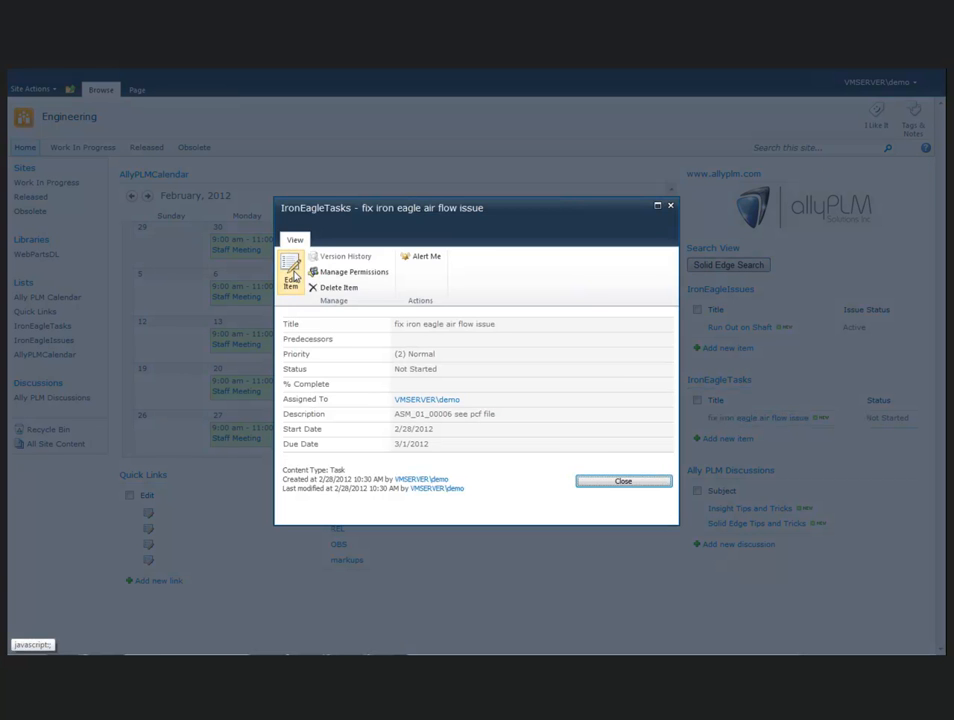
left_click(291, 268)
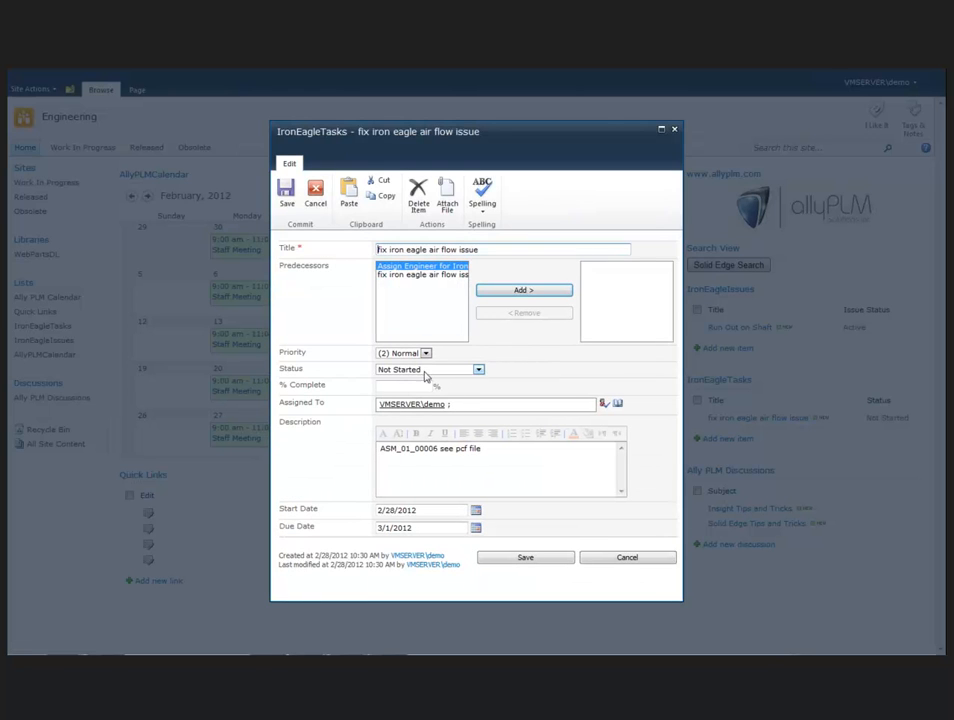
left_click(405, 386)
type("100")
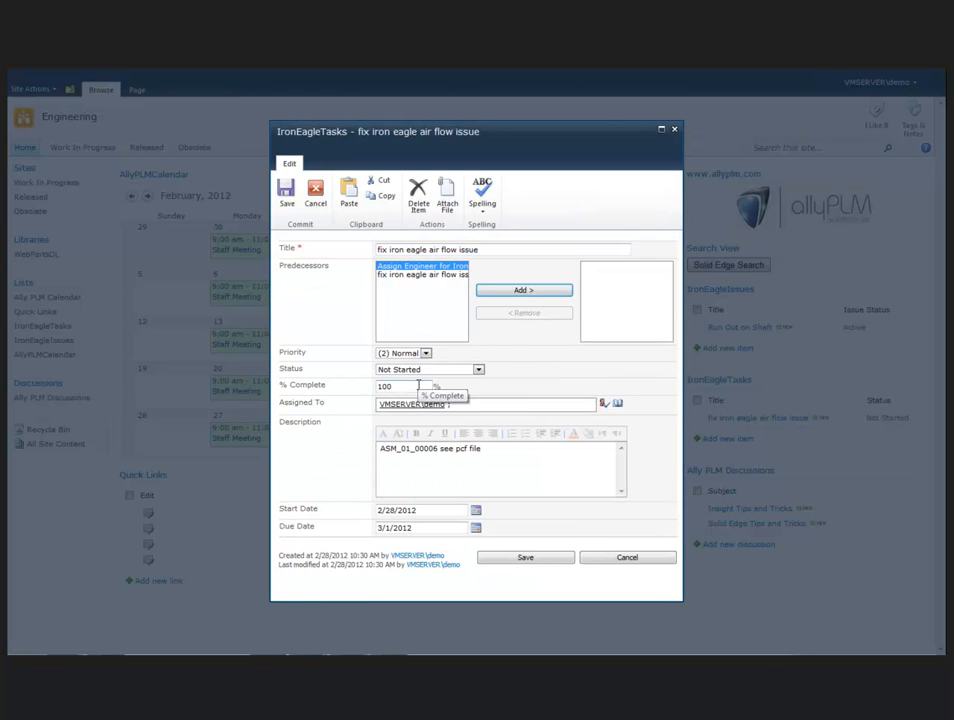
left_click(478, 369)
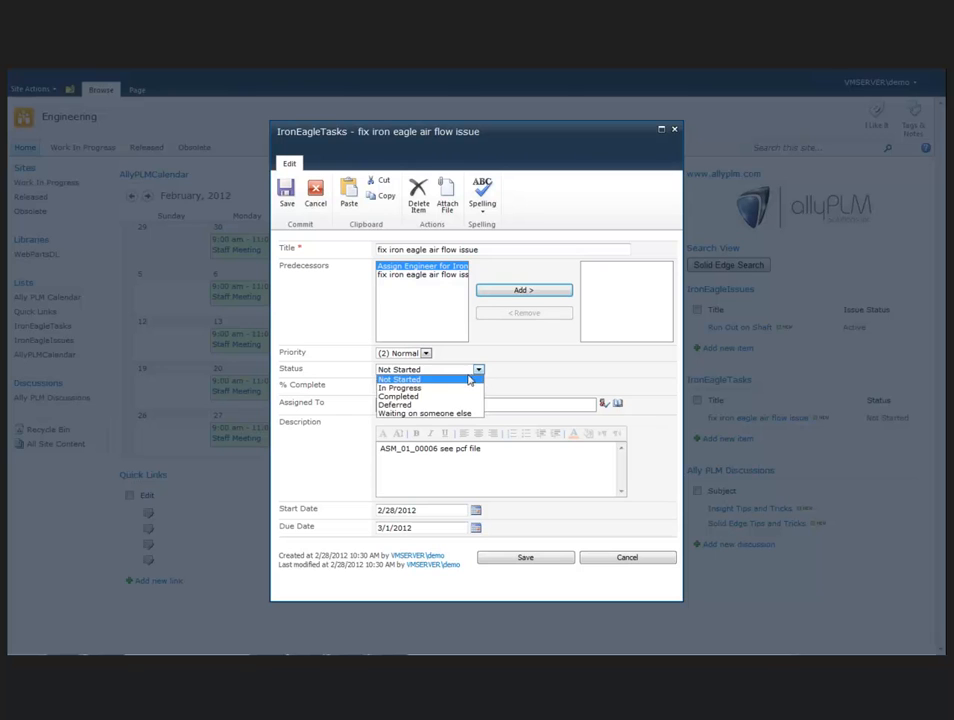
left_click(455, 397)
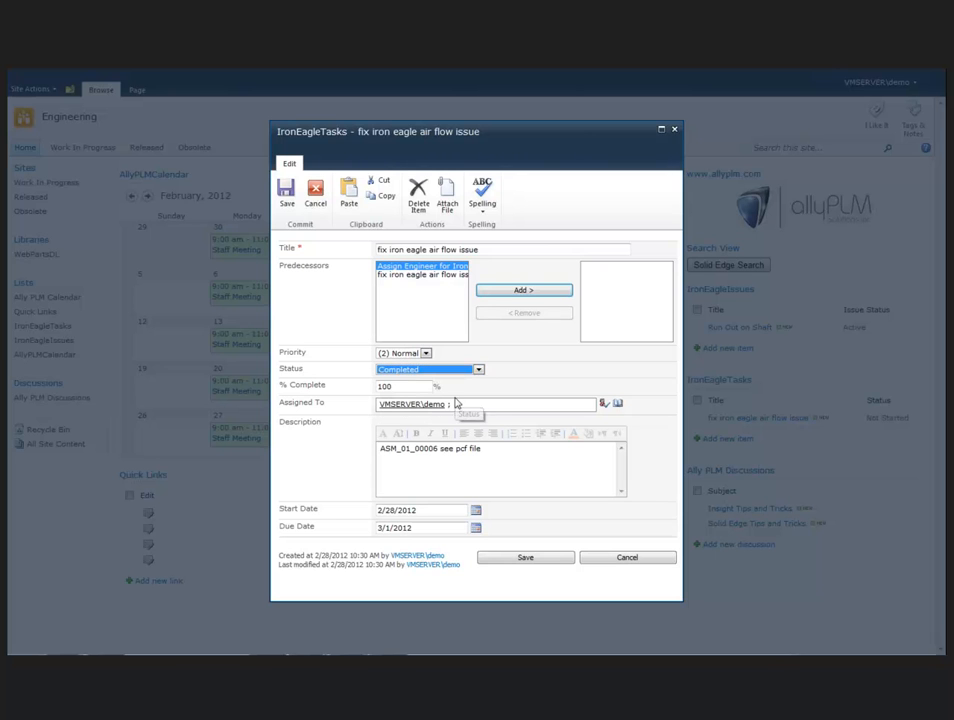
left_click(524, 559)
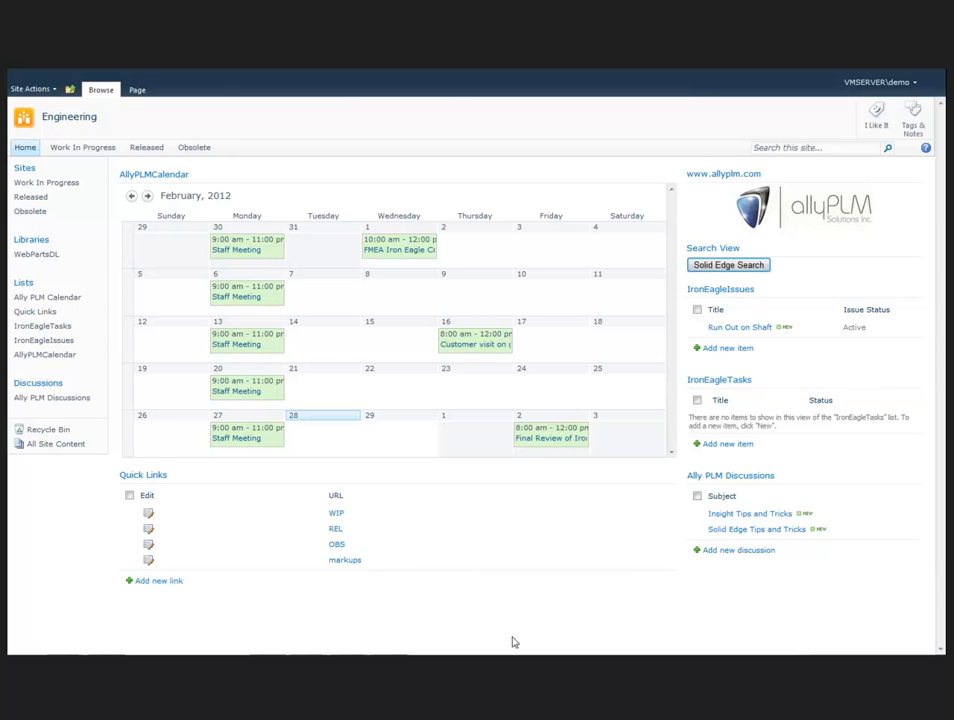
- Switch to View and Markup and load PSM_01_00338-B.dft from the ironeagle folder into the Life Cycle Assistant
key("alt+Tab")
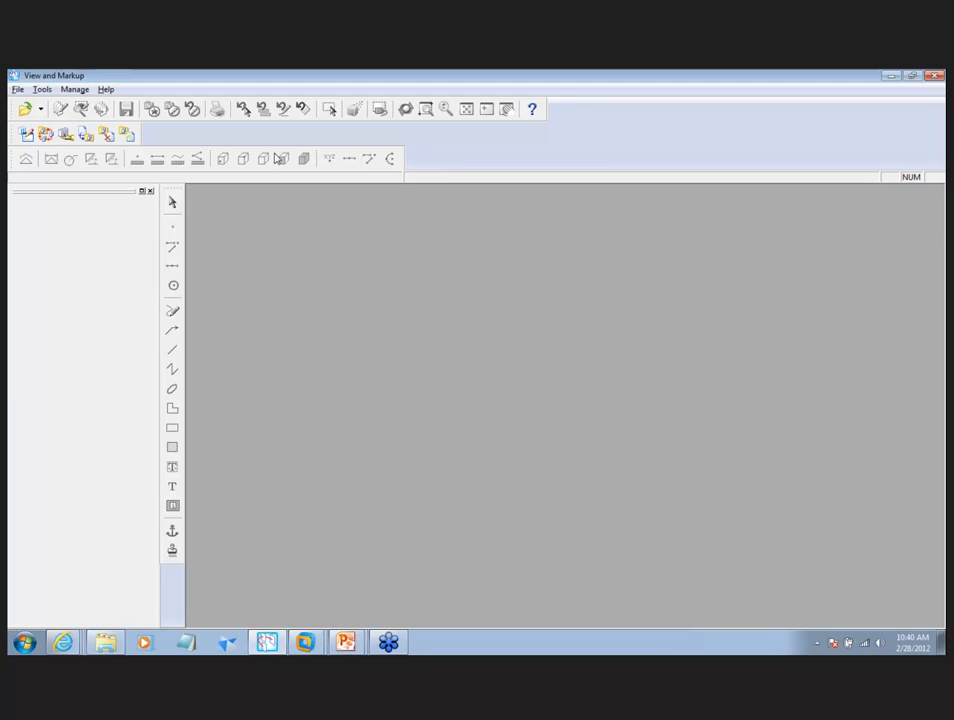
left_click(44, 136)
mouse_move(388, 642)
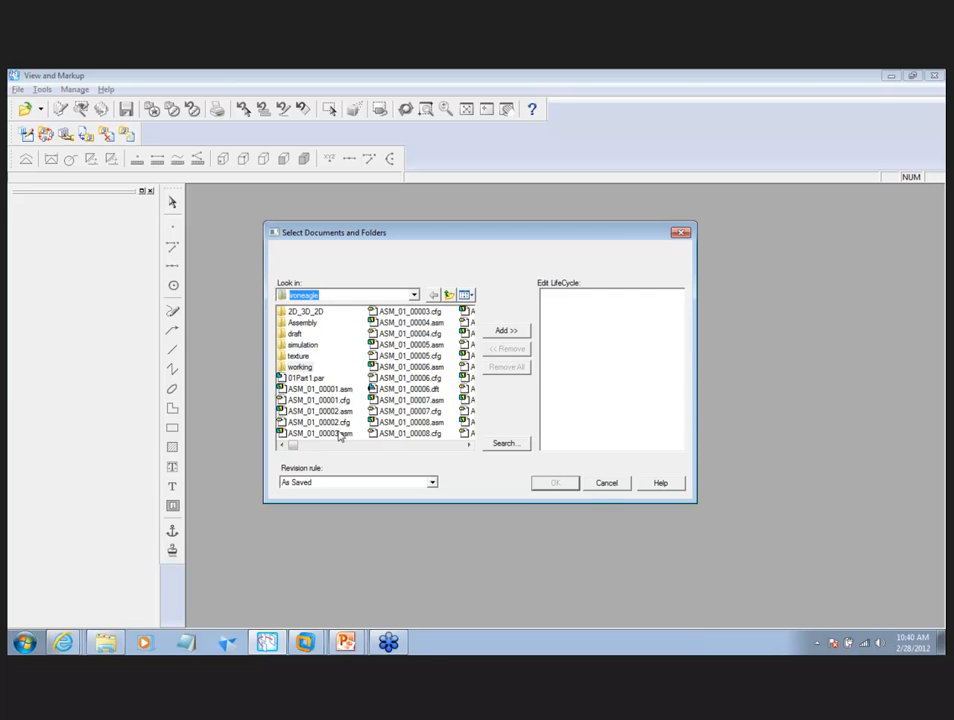
left_click(300, 447)
left_click_drag(300, 447, 448, 444)
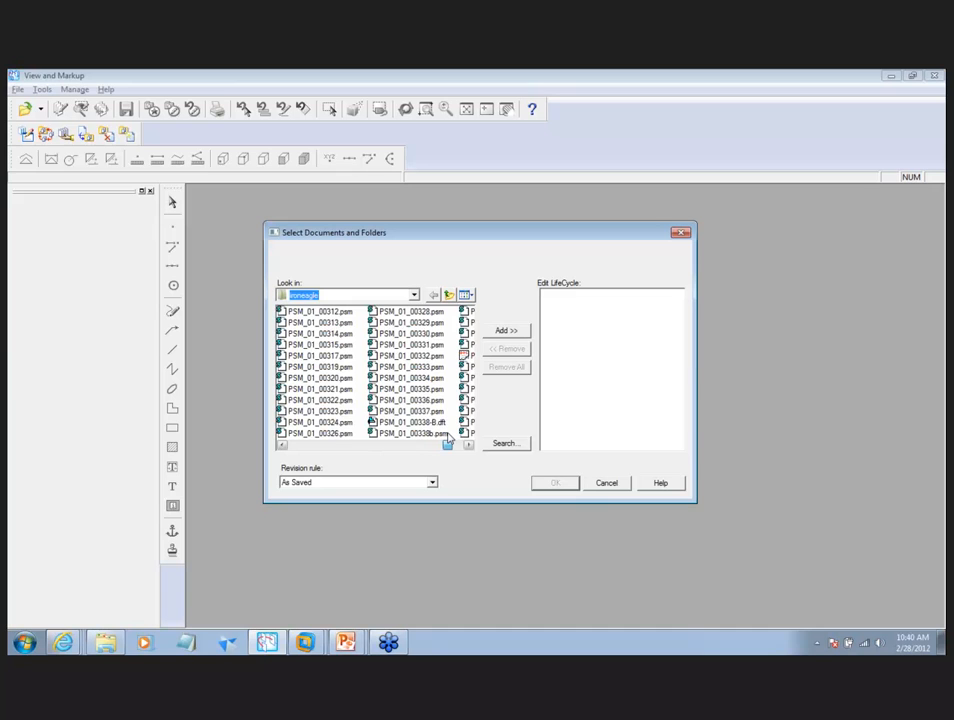
left_click(410, 422)
left_click(506, 331)
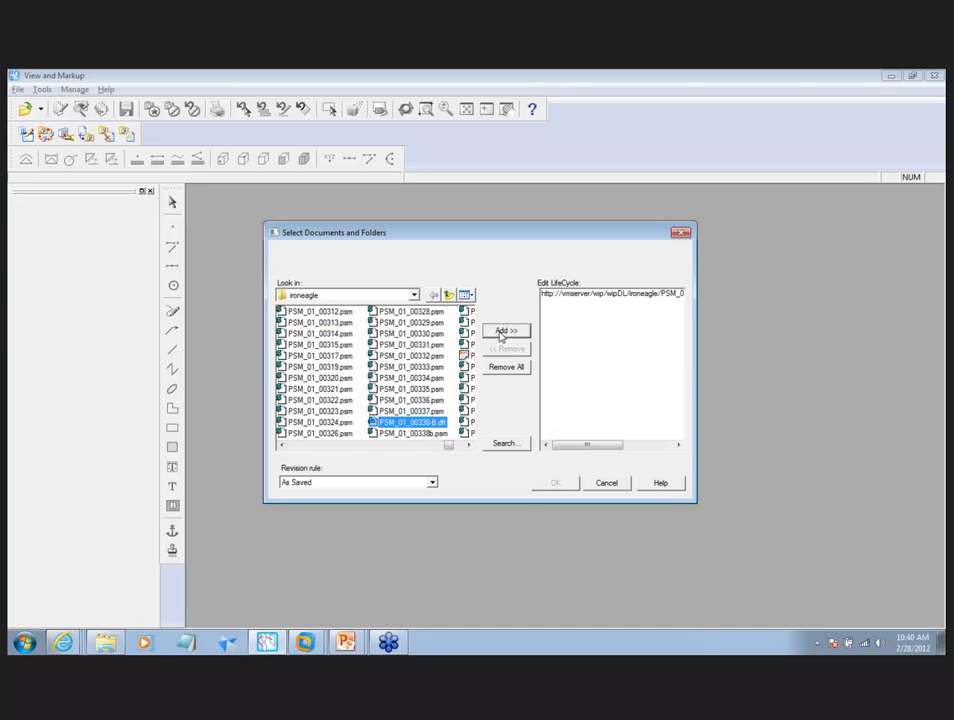
left_click(565, 486)
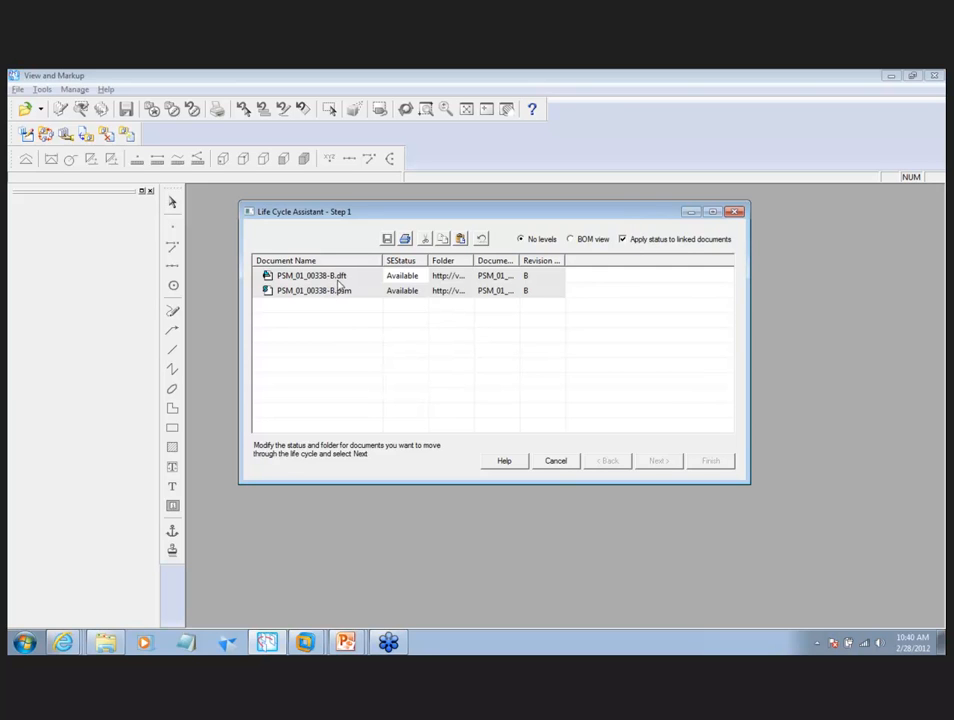
- Set the status of PSM_01_00338-B.dft and its linked sheet metal part to Released, and widen the columns to check folders and document numbers
left_click(425, 276)
left_click(425, 277)
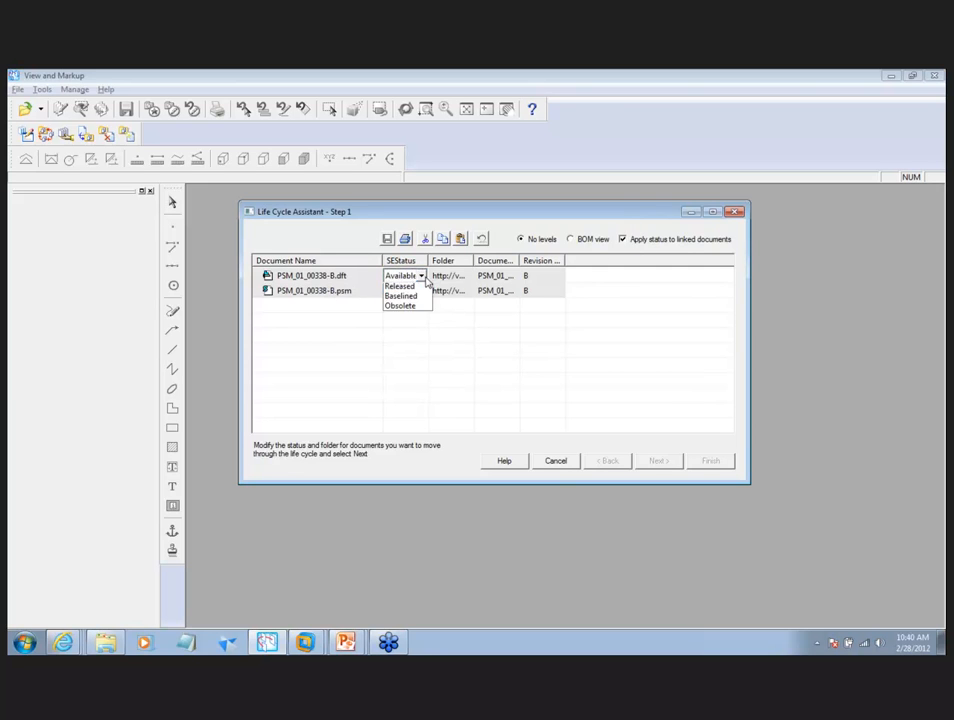
left_click(408, 318)
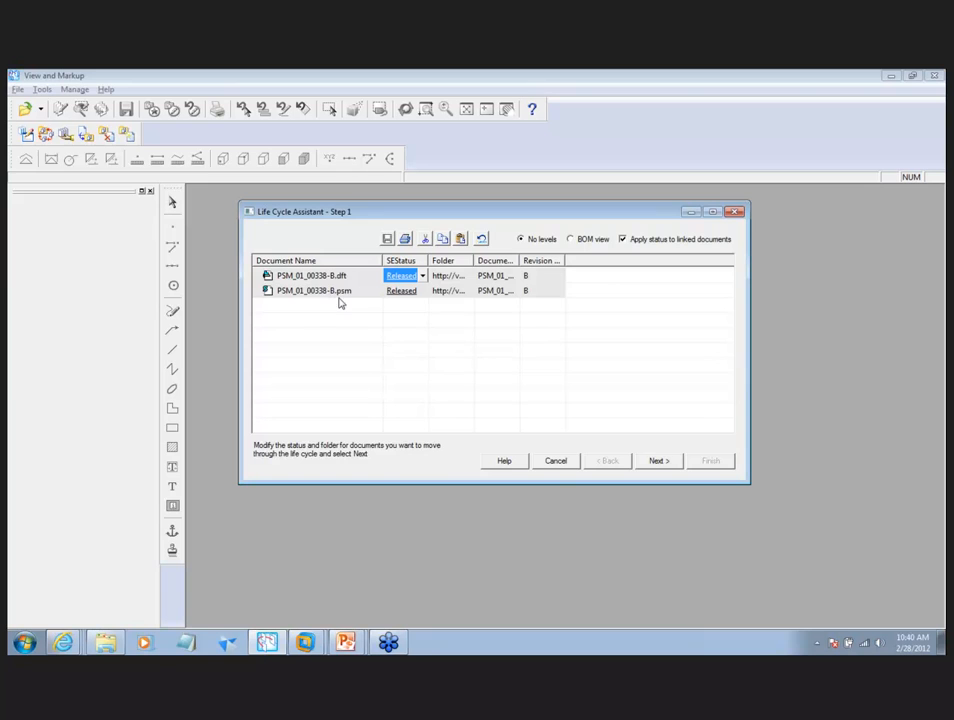
left_click_drag(474, 260, 603, 260)
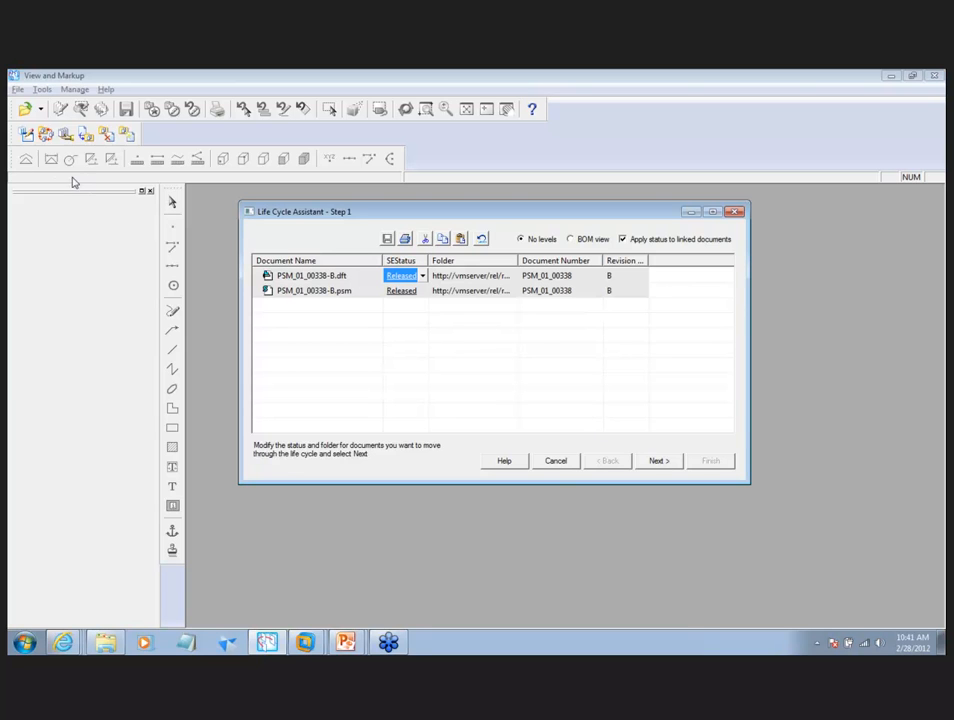
- Proceed through the remaining Life Cycle Assistant stages, finish the release, and dismiss the processing report
left_click(668, 462)
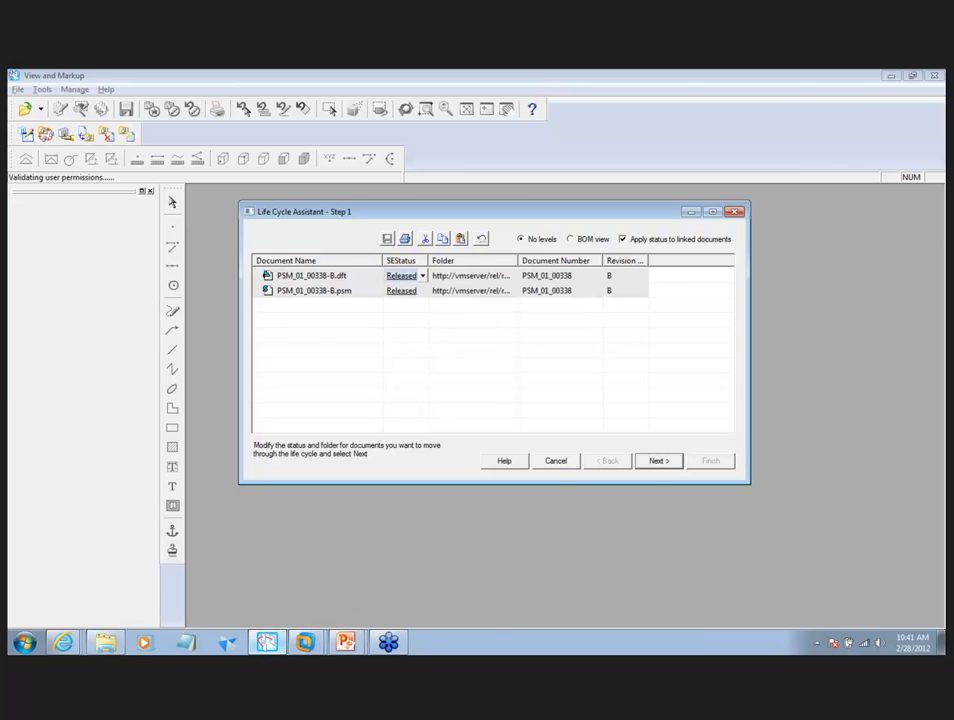
mouse_move(352, 643)
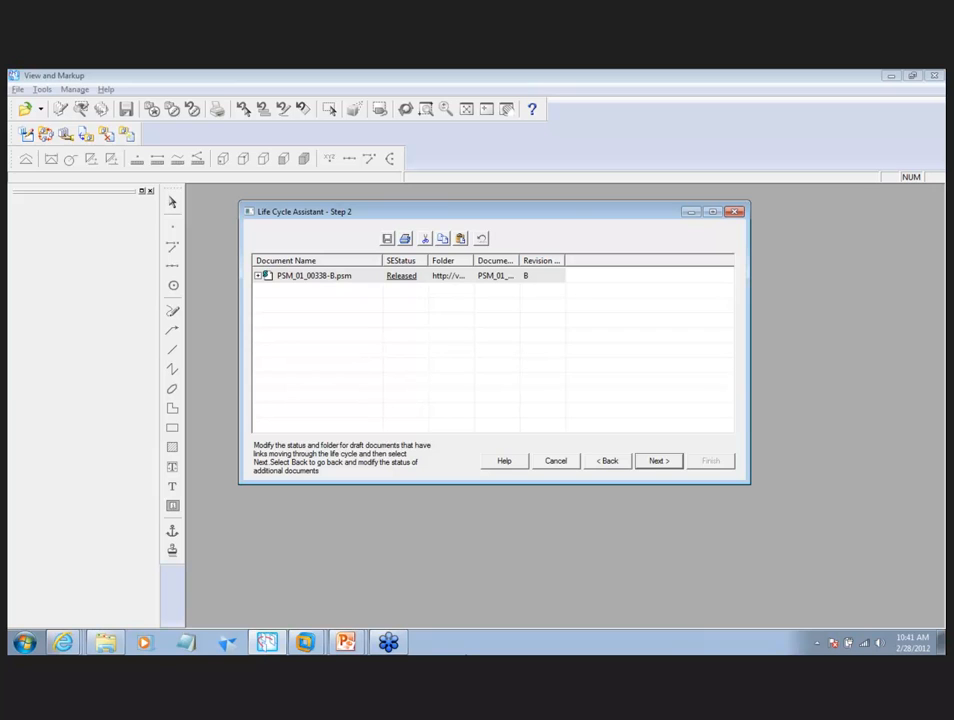
left_click(658, 461)
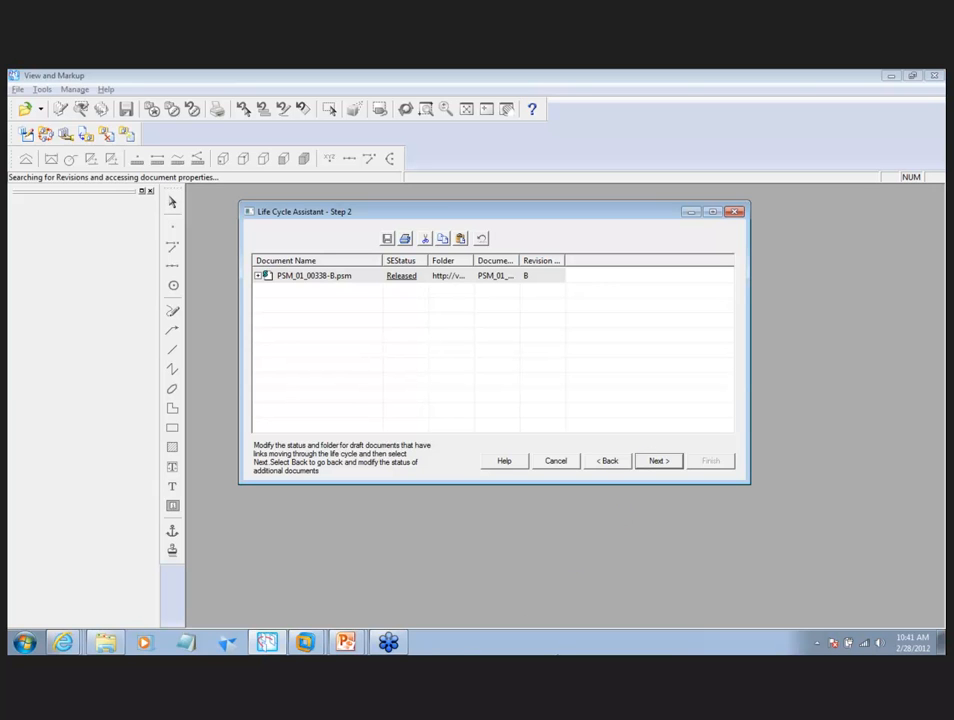
left_click(658, 461)
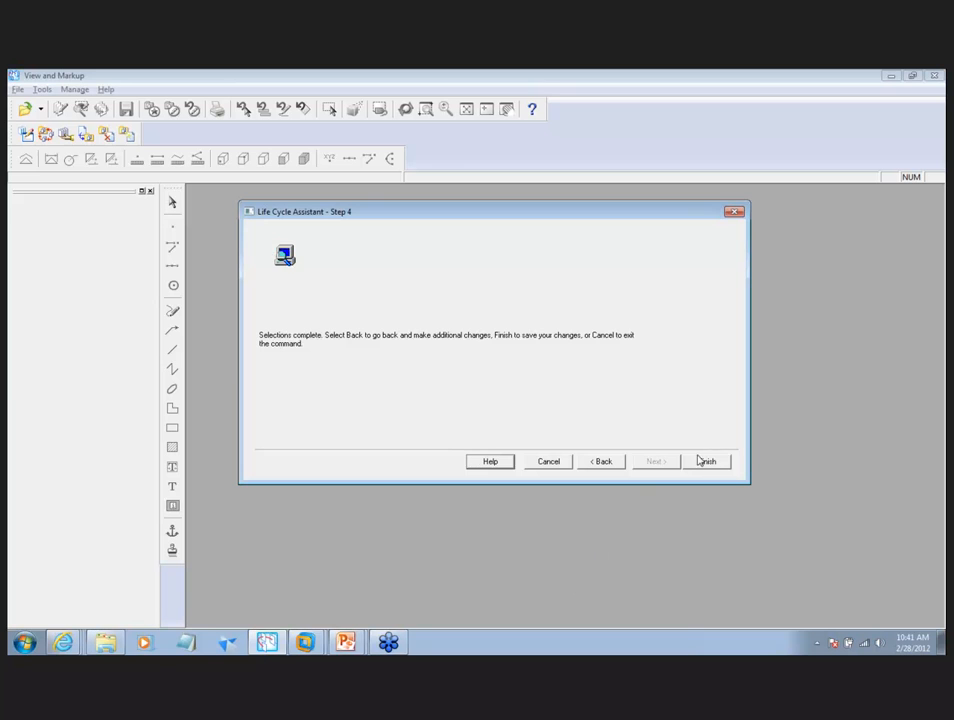
left_click(703, 461)
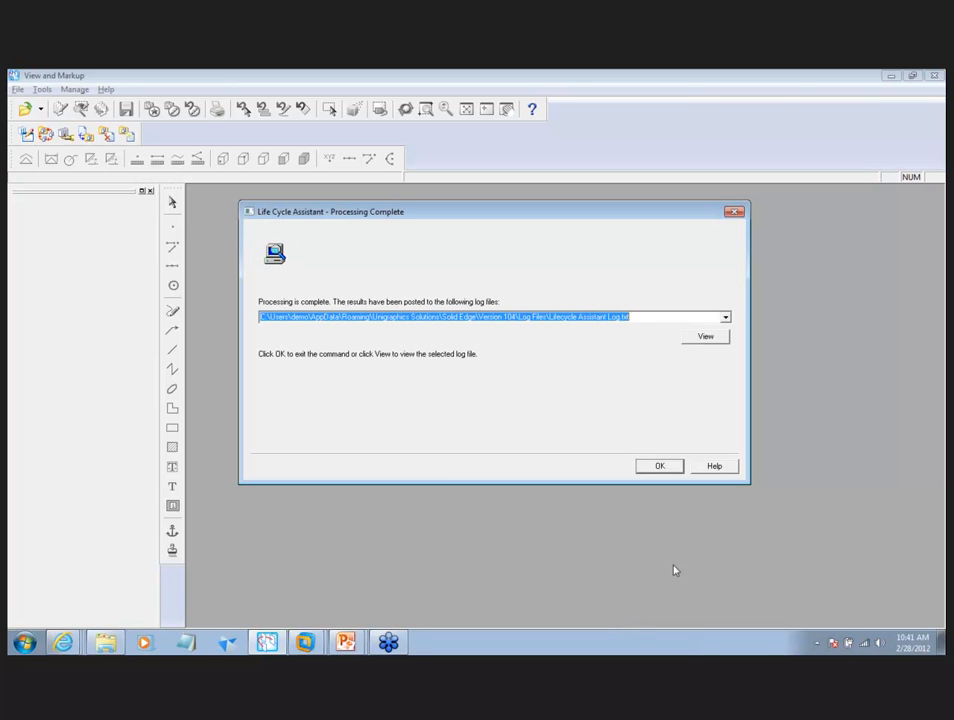
left_click(656, 466)
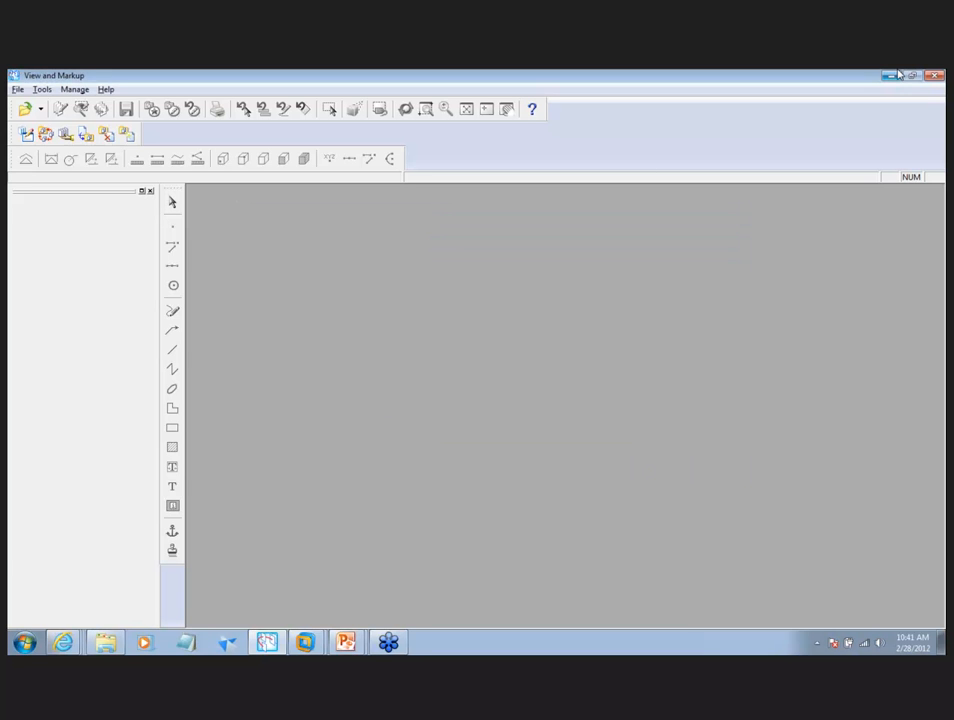
- Return to the Engineering site in the browser and open its Obsolete site
key("alt+Tab")
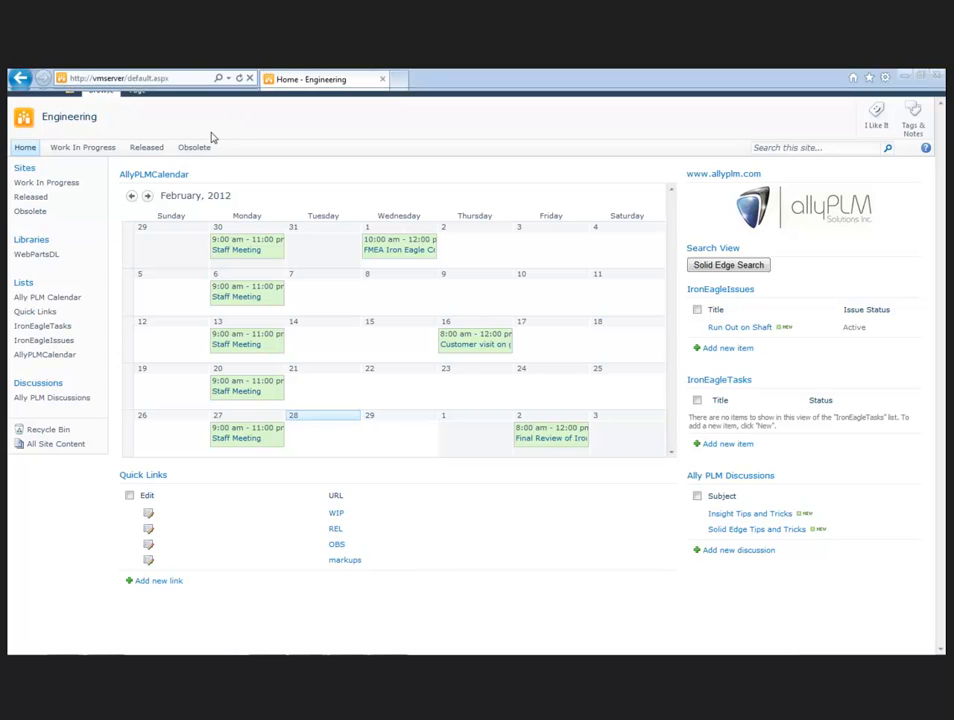
left_click(205, 149)
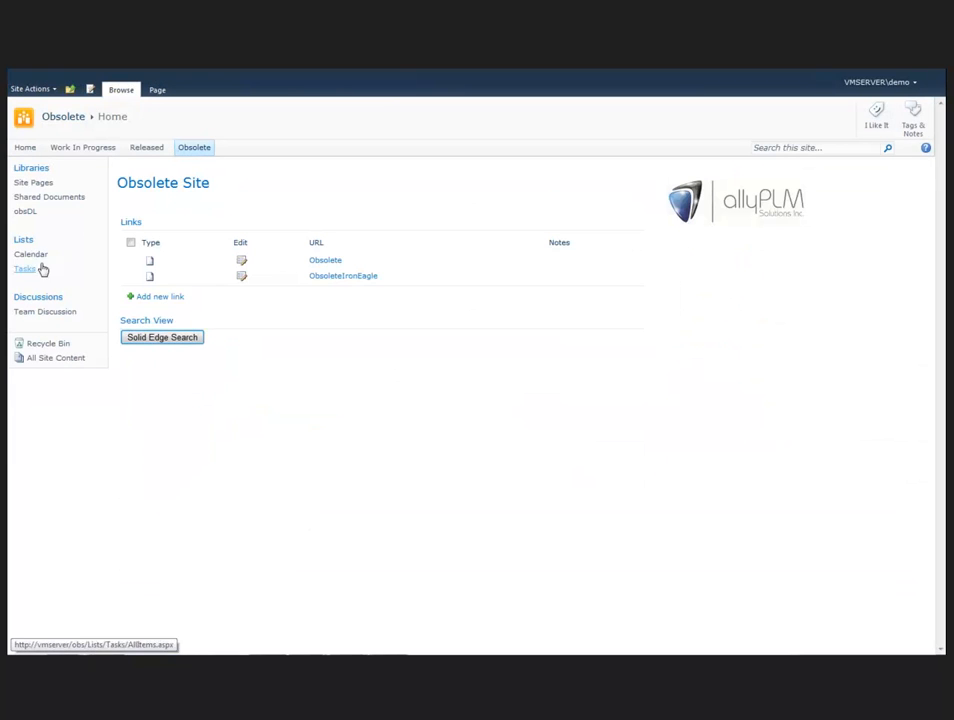
- Review the IronEagle folder documents in the Obsolete and Released sites, and return to the Engineering home page
left_click(36, 219)
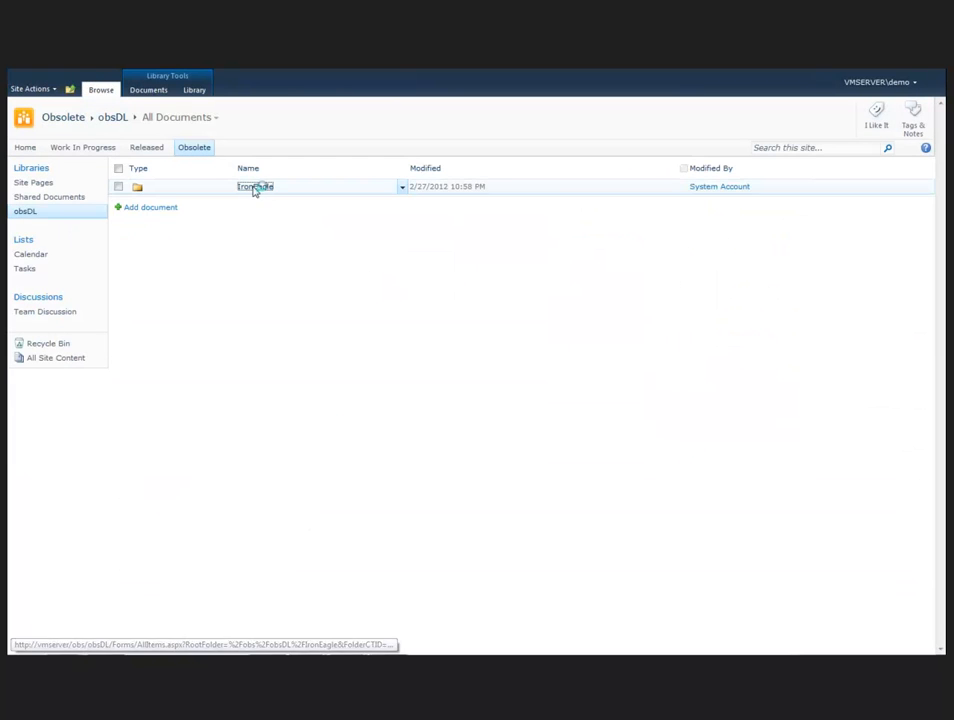
left_click(253, 187)
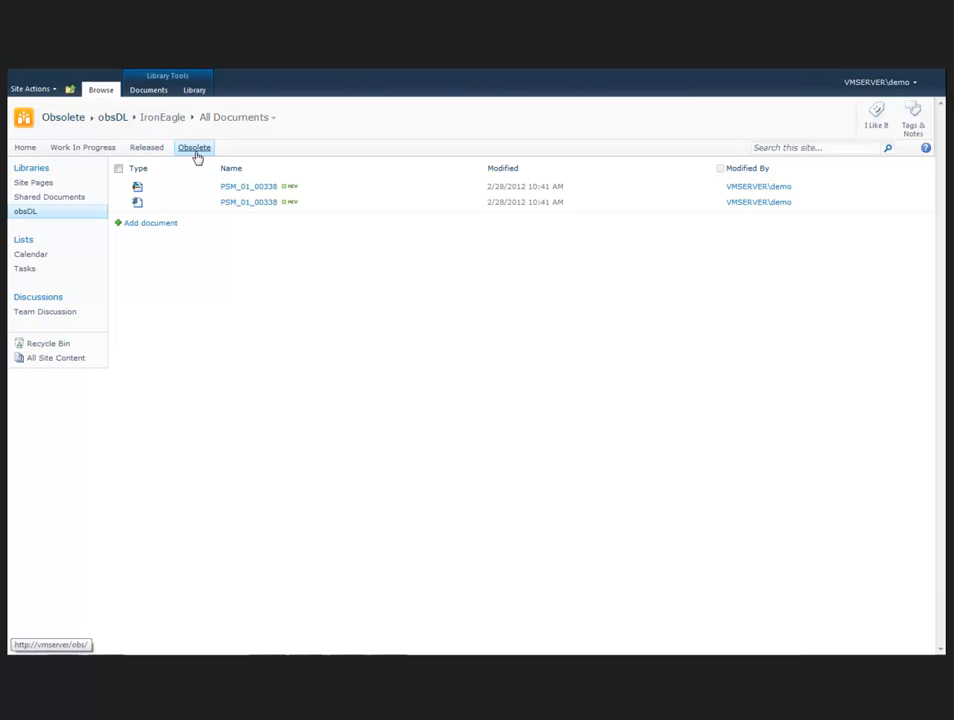
left_click(145, 152)
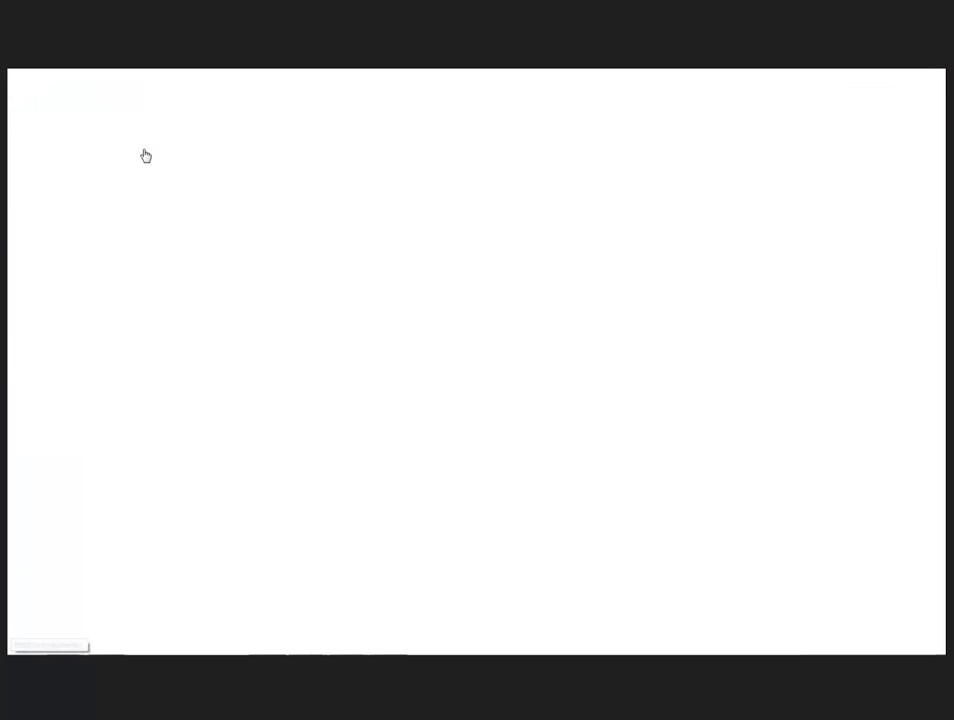
left_click(340, 291)
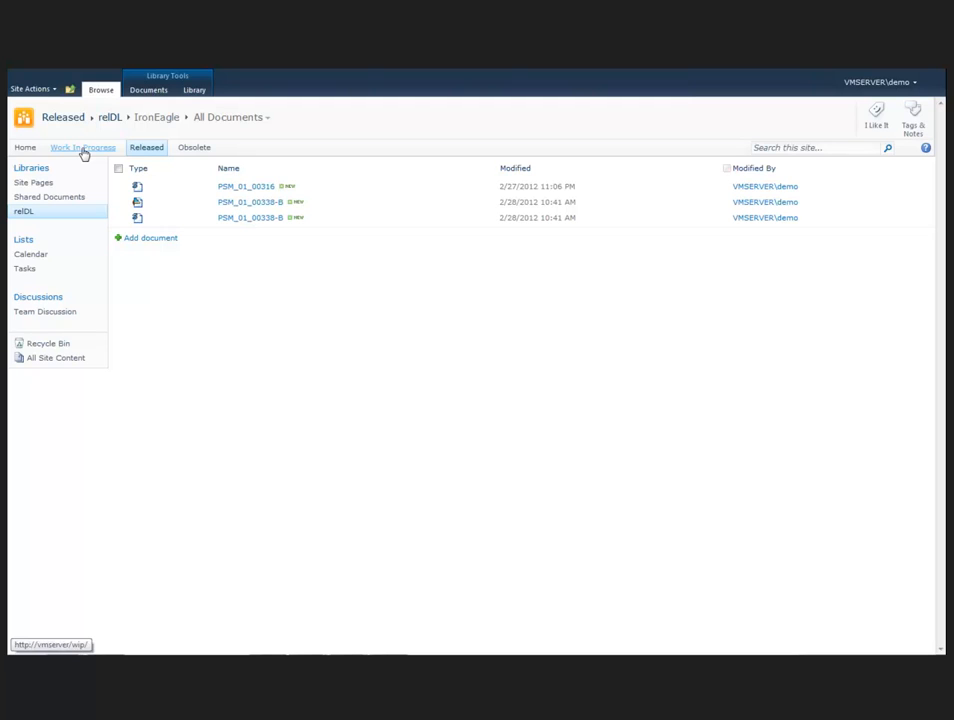
left_click(27, 147)
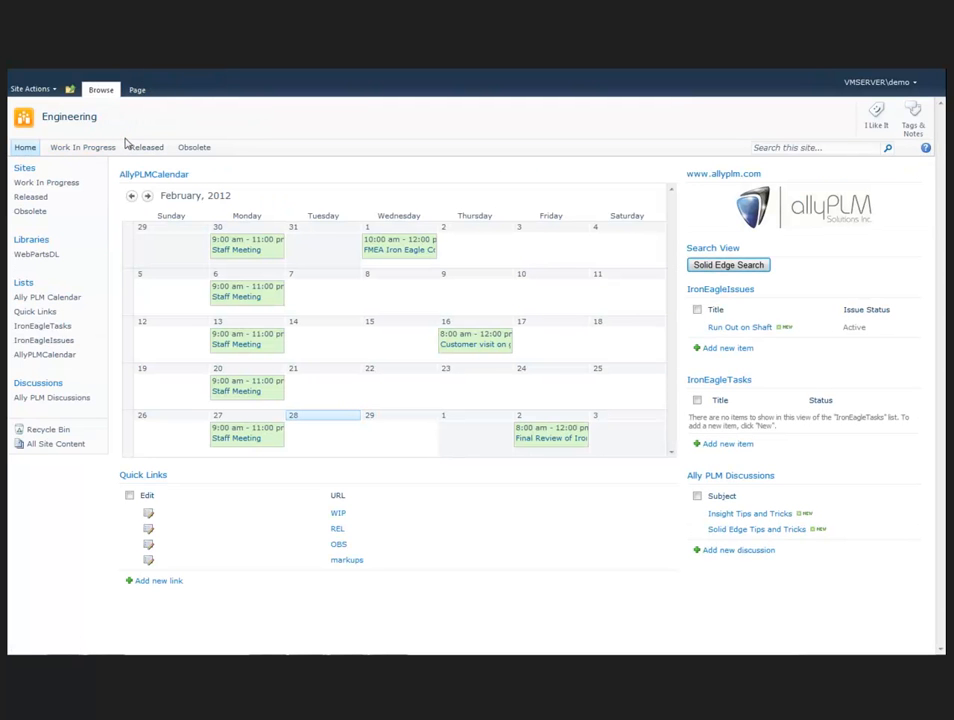
key("alt+Tab")
key("alt+Tab")
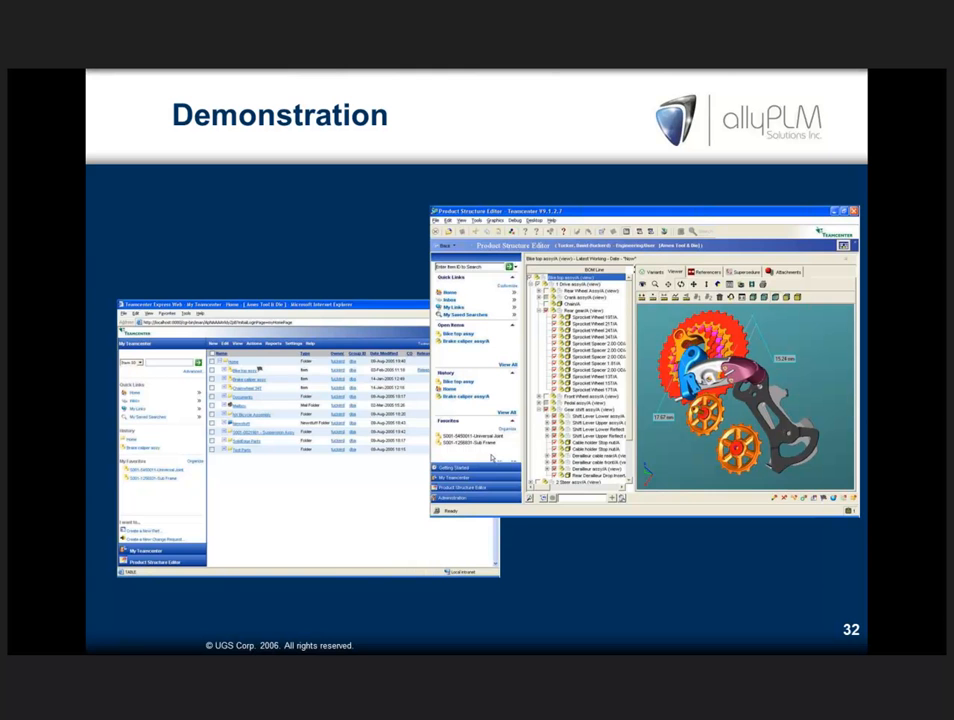
key("Right")
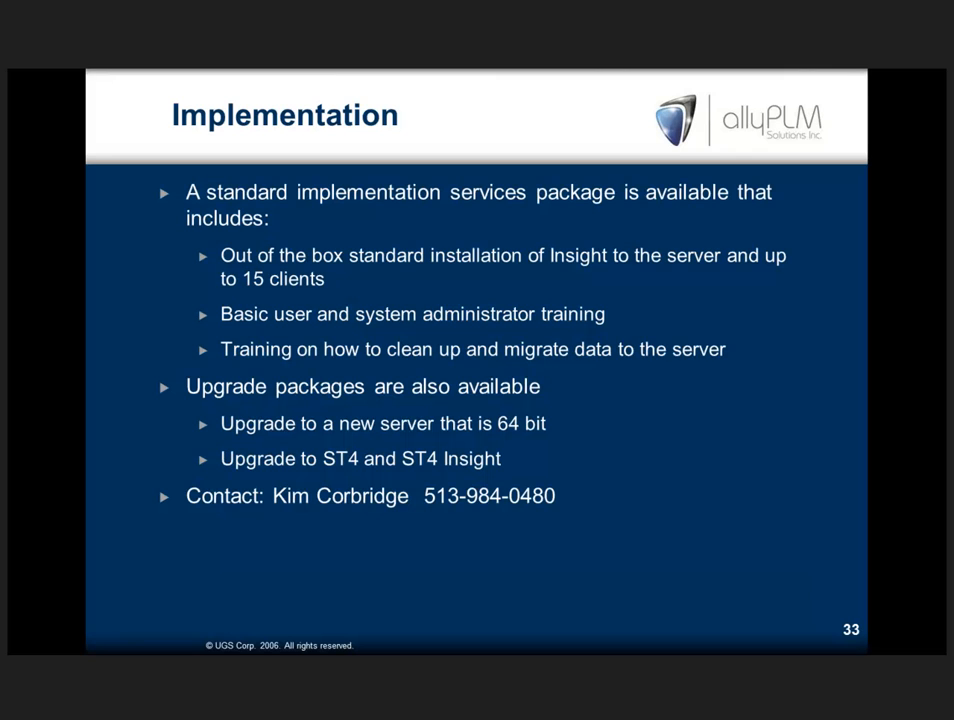